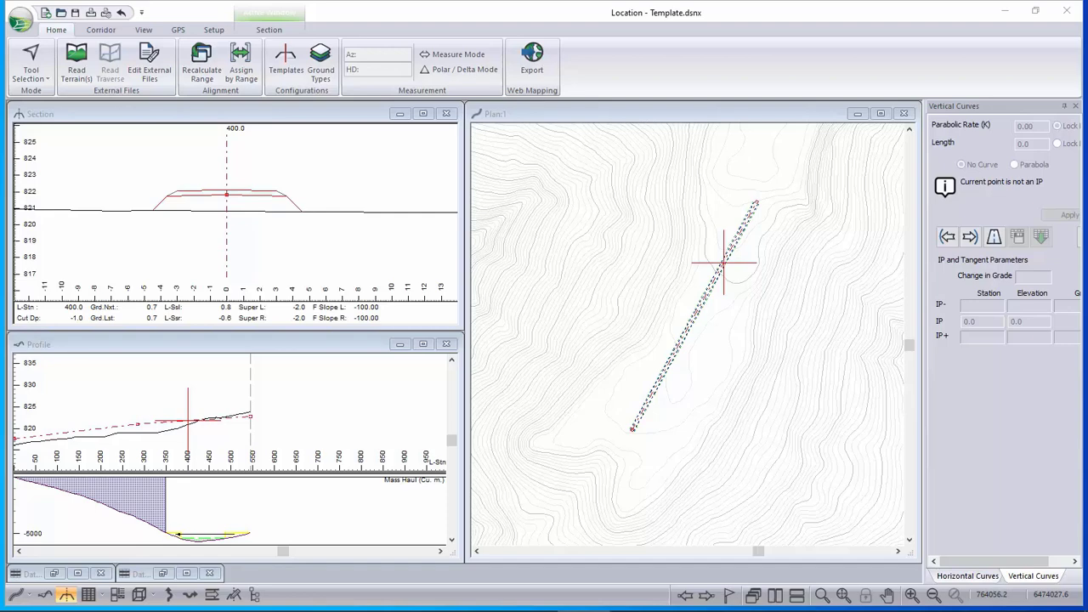
Switch to Paint to examine the wind farm road sketch in Template.JPG, and return to the road design.
{"action": "key", "text": "alt+Tab"}
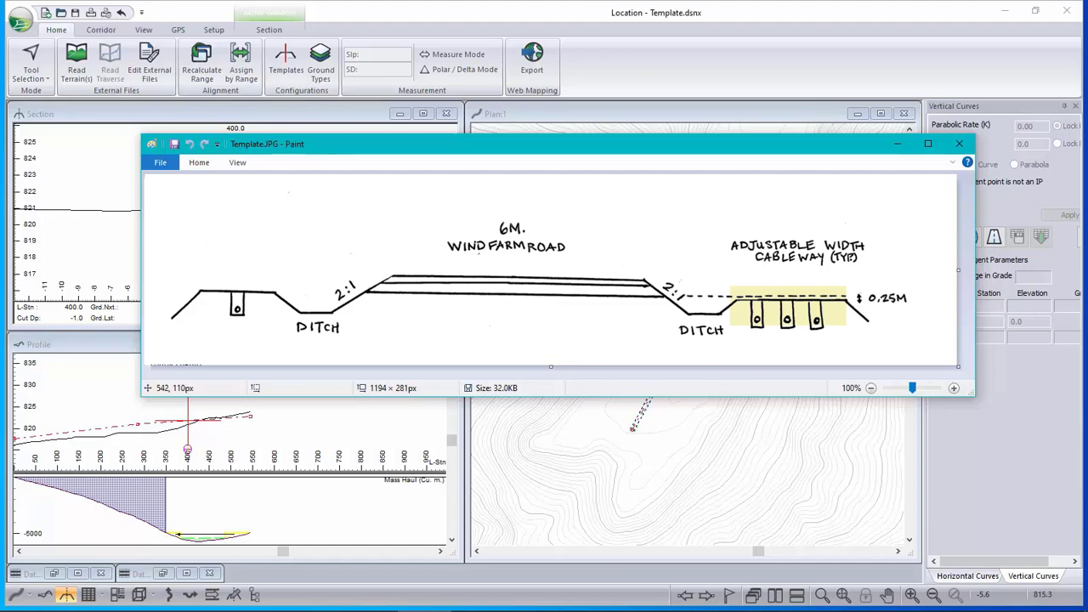
{"action": "key", "text": "alt+Tab"}
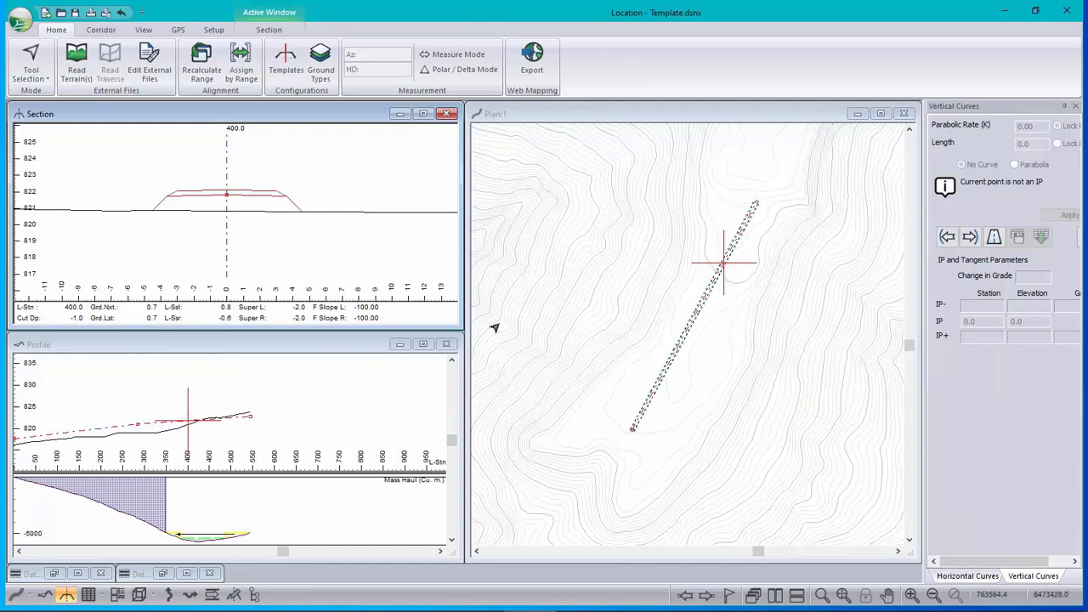
Open the Template Editor for the section and duplicate the DF - Resource Low Volume template.
{"action": "right_click", "coordinate": [295, 161]}
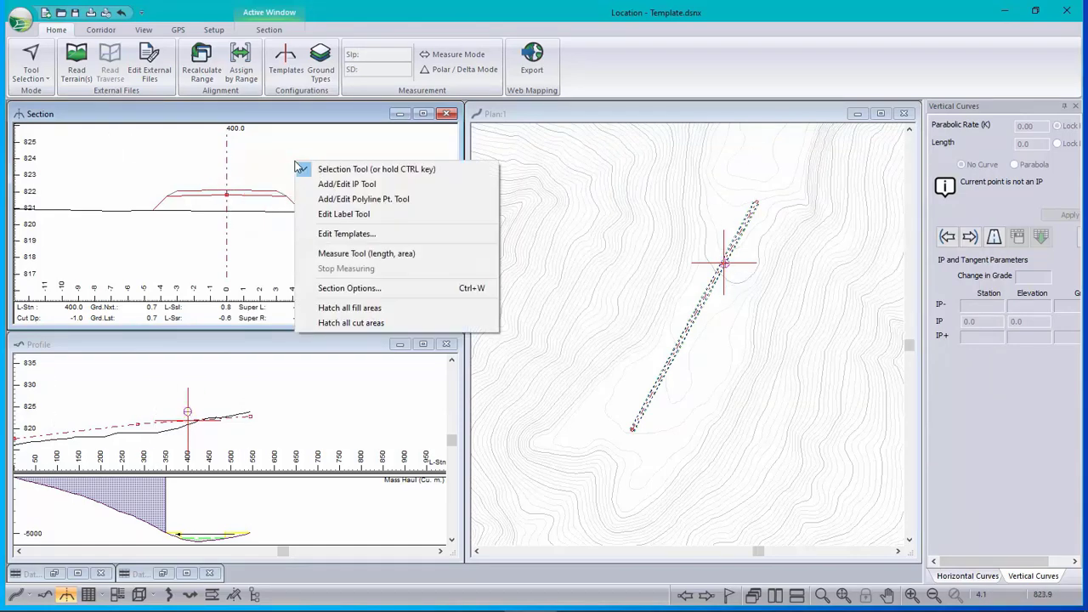
{"action": "left_click", "coordinate": [366, 233]}
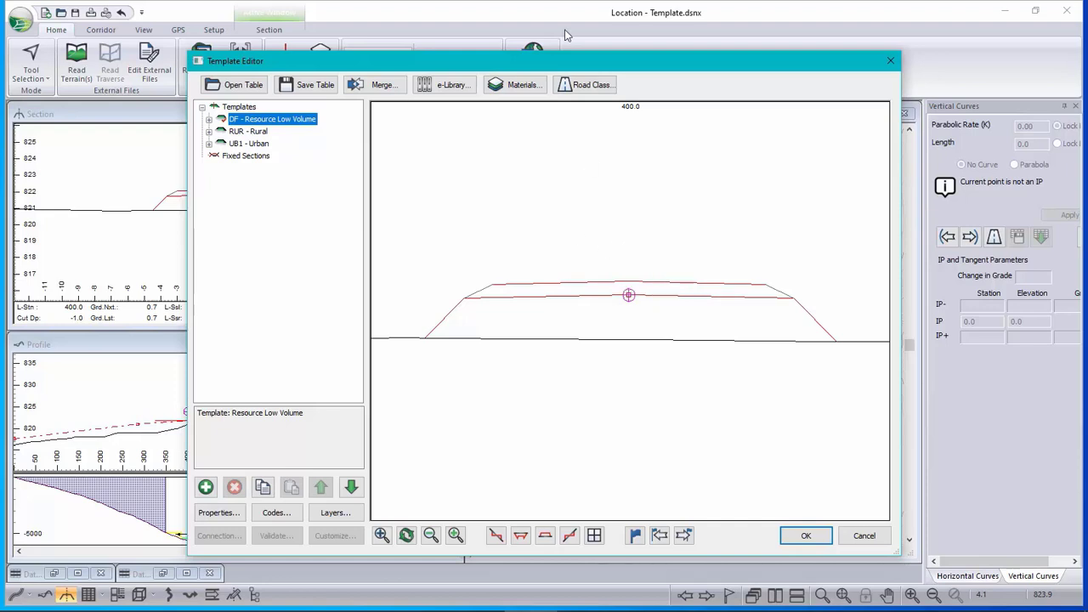
{"action": "right_click", "coordinate": [269, 123]}
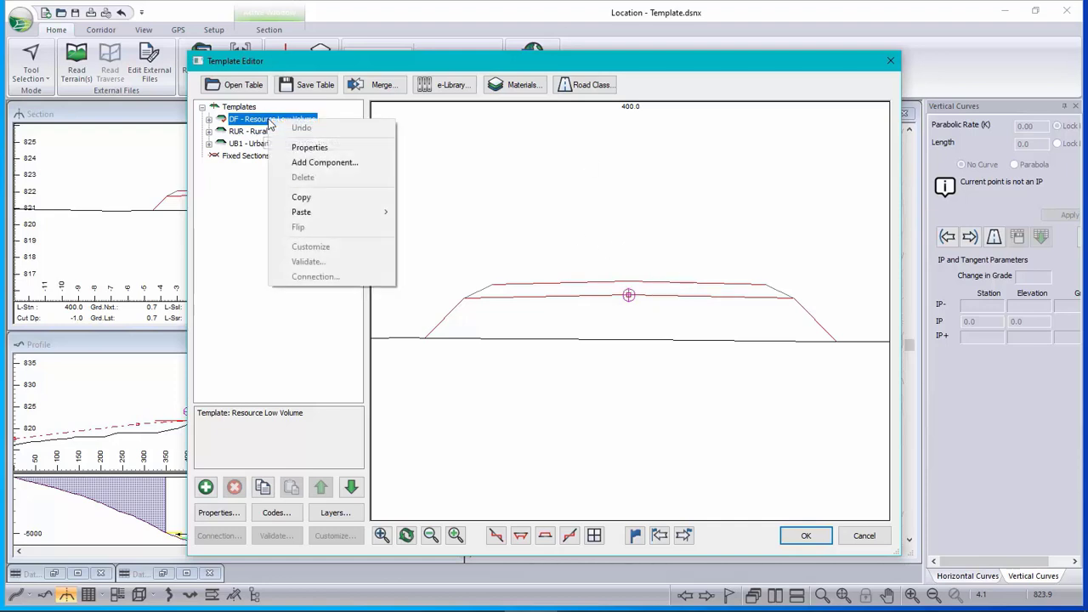
{"action": "left_click", "coordinate": [310, 198]}
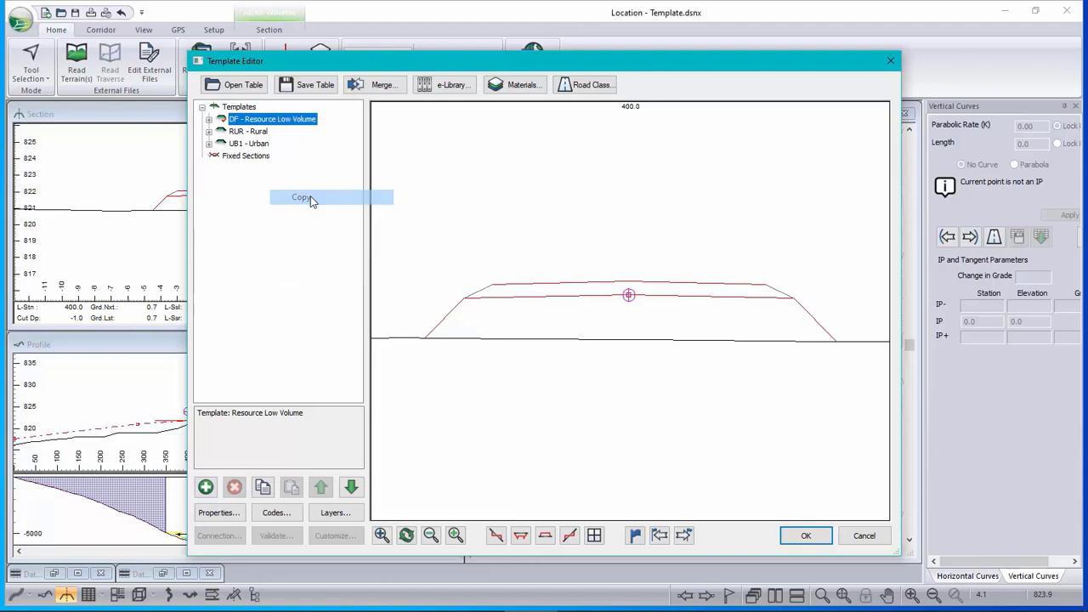
{"action": "right_click", "coordinate": [268, 121]}
{"action": "mouse_move", "coordinate": [323, 209]}
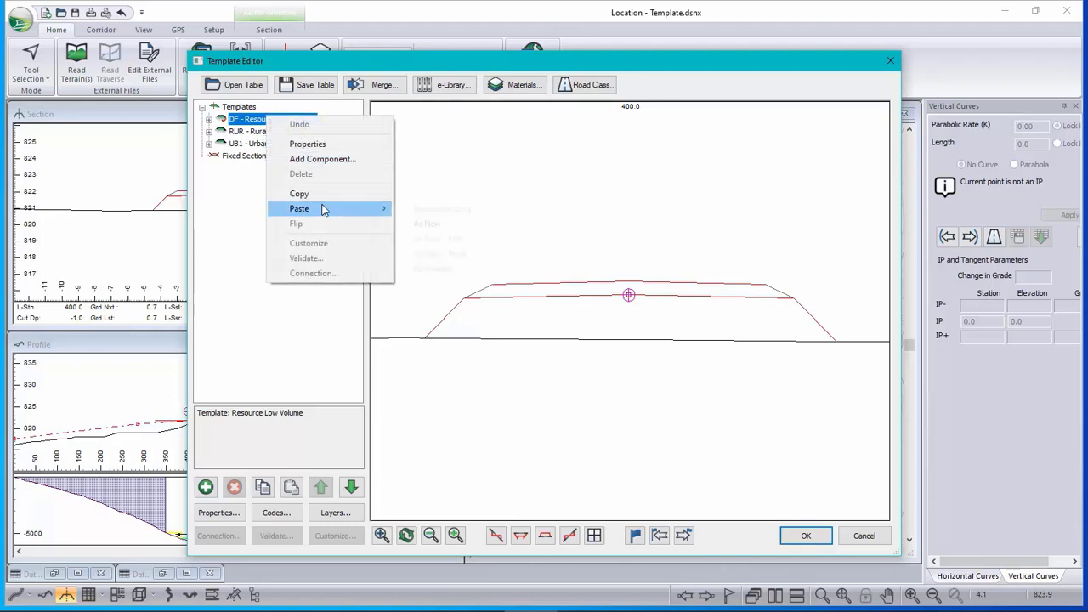
{"action": "left_click", "coordinate": [429, 224]}
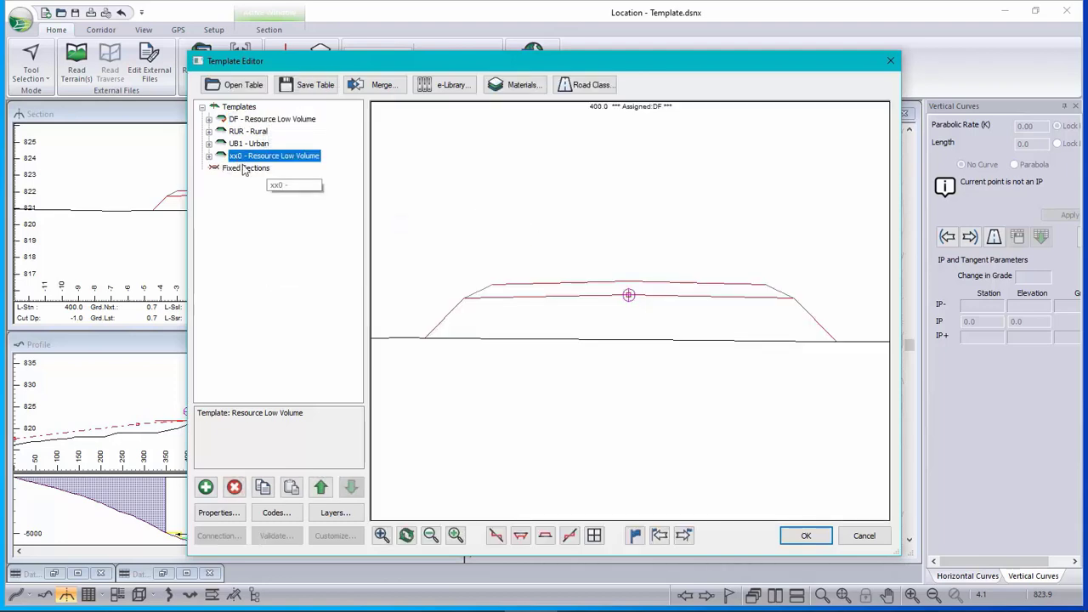
Rename the copied template WFT and give it the description "Wind farm track".
{"action": "right_click", "coordinate": [268, 158]}
{"action": "left_click", "coordinate": [308, 179]}
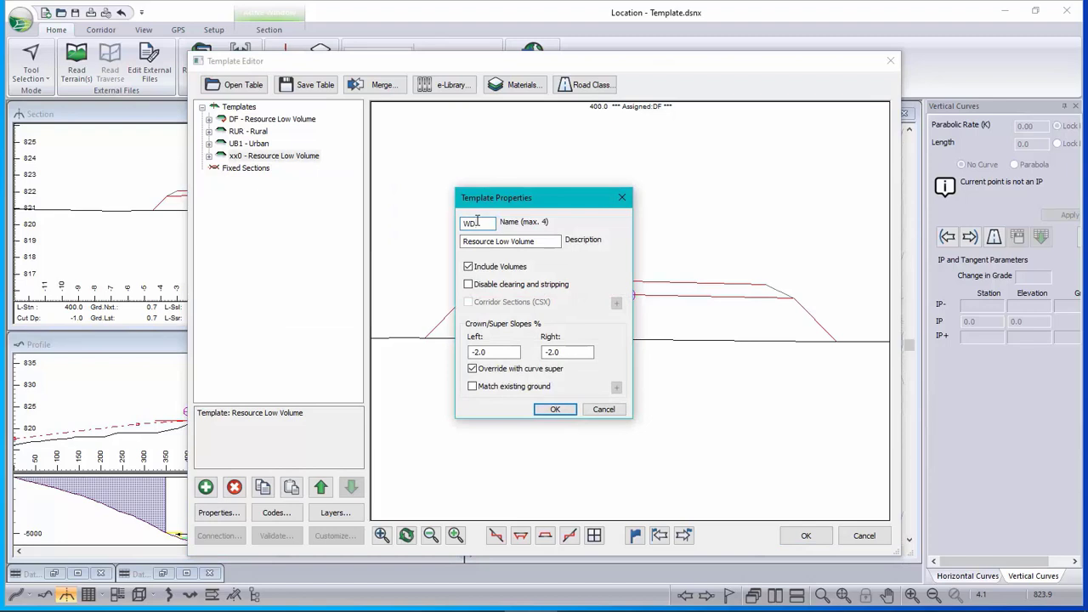
{"action": "key", "text": "Tab"}
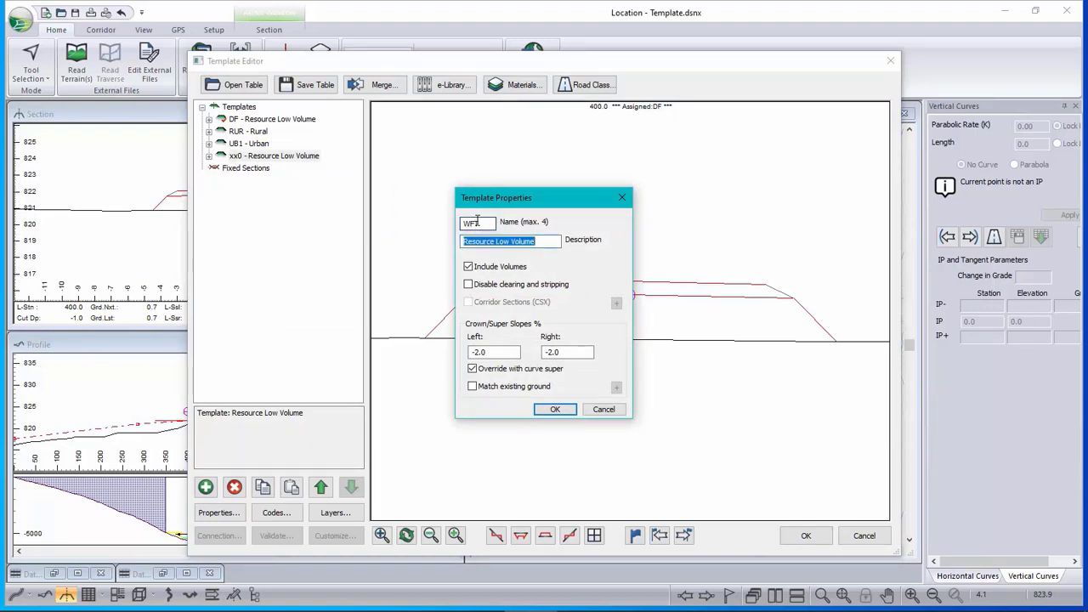
{"action": "type", "text": "Wind farm track"}
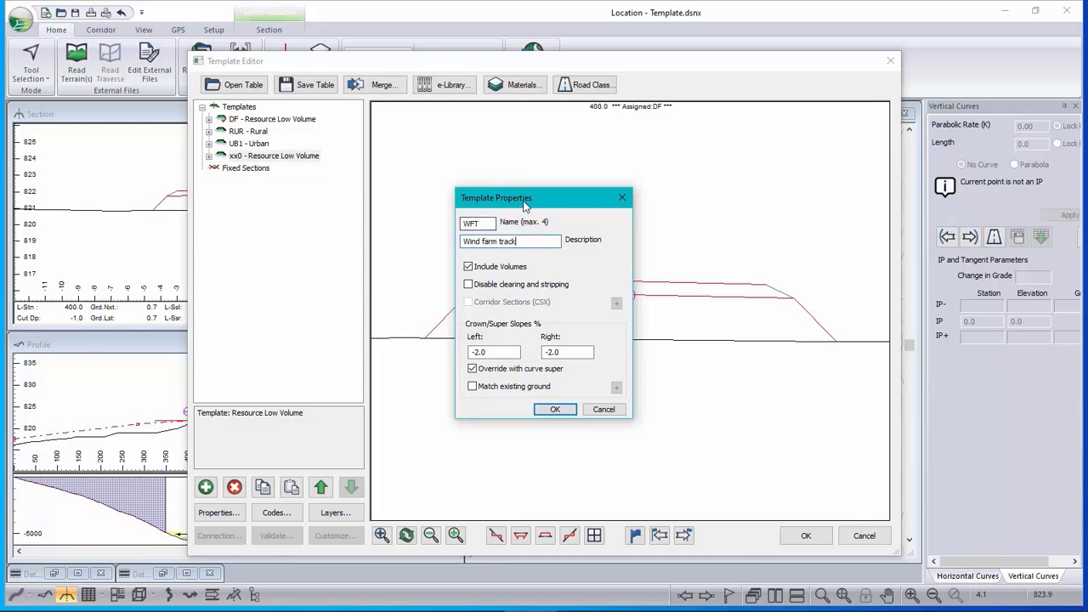
{"action": "left_click", "coordinate": [555, 409]}
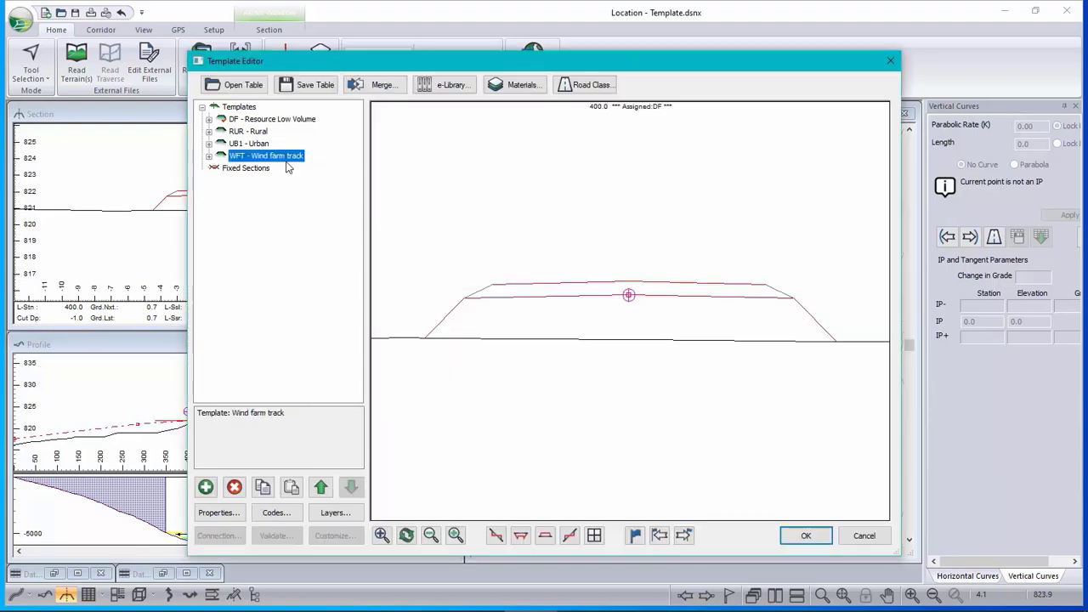
Set the WFT template's Resource I-left component to a surface 2 thickness of 0.1 m and a surface 1 thickness of 0.2 m.
{"action": "left_click", "coordinate": [208, 156]}
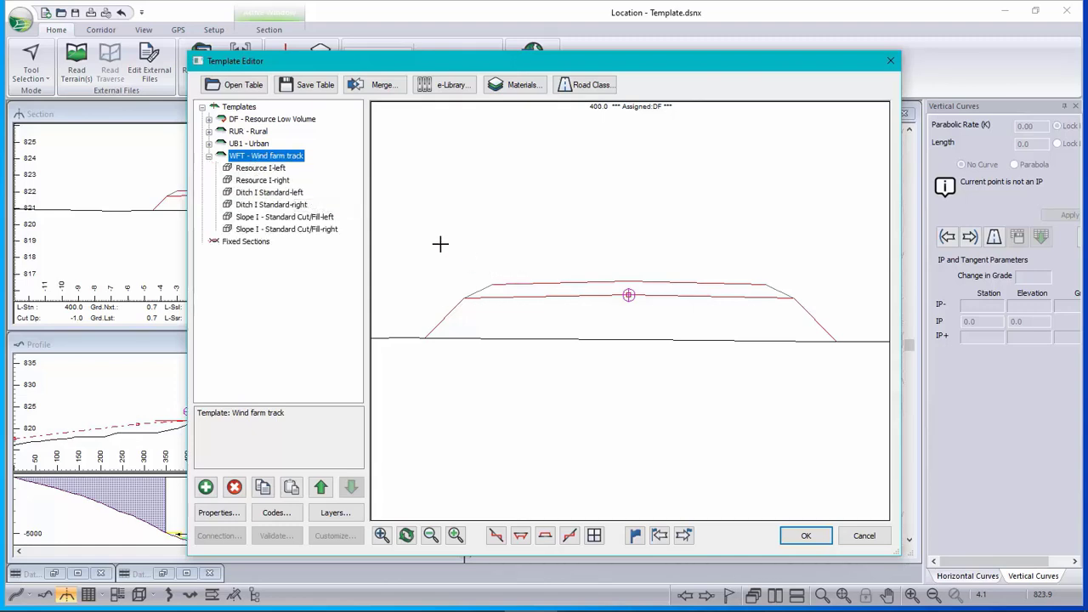
{"action": "left_click", "coordinate": [270, 169]}
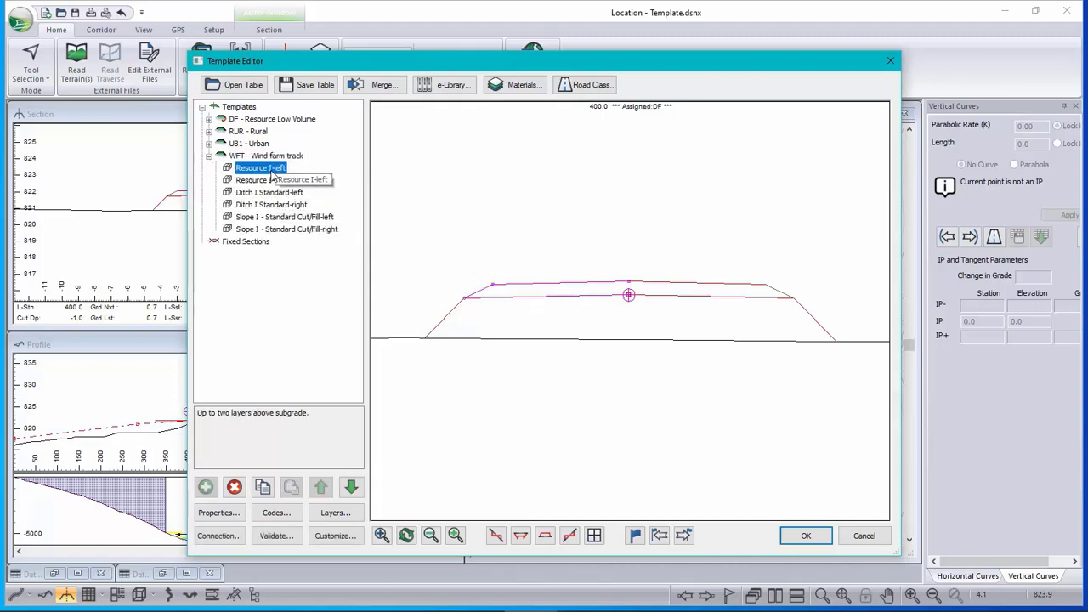
{"action": "double_click", "coordinate": [272, 175]}
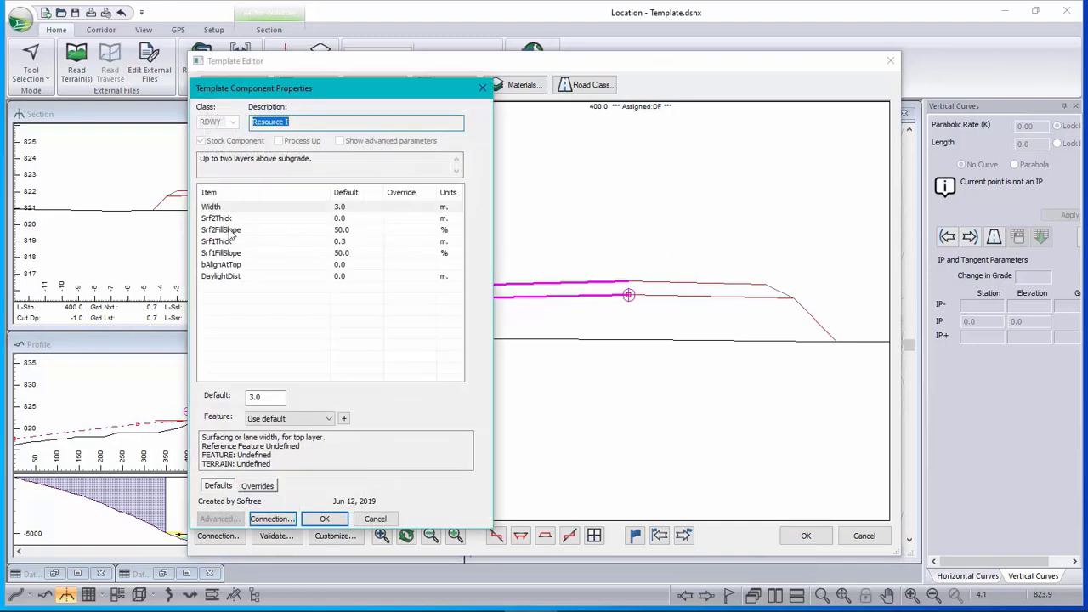
{"action": "left_click", "coordinate": [357, 219]}
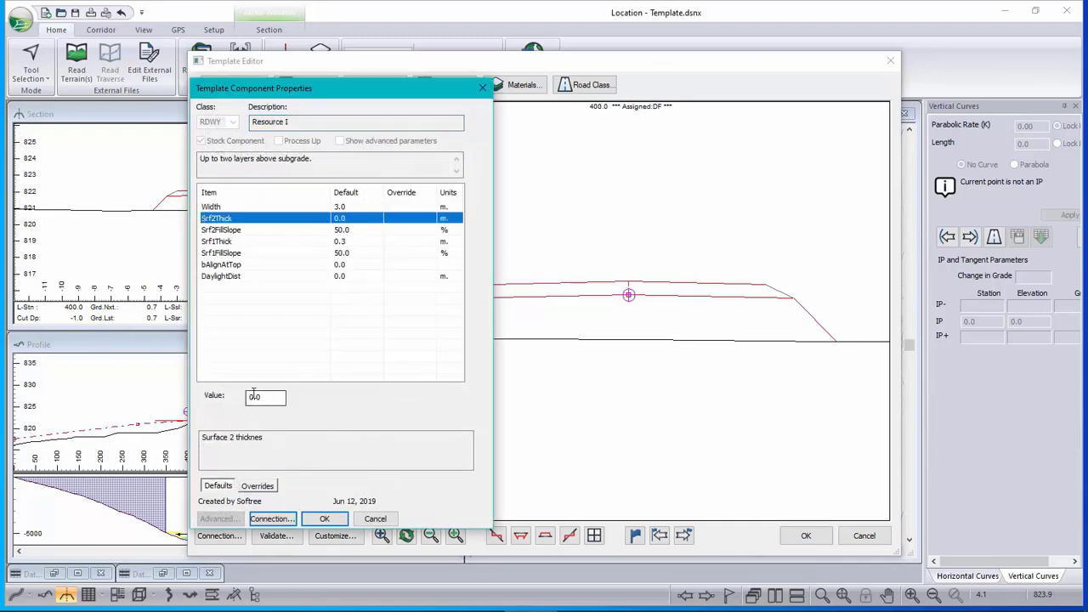
{"action": "double_click", "coordinate": [282, 397]}
{"action": "type", "text": ".1"}
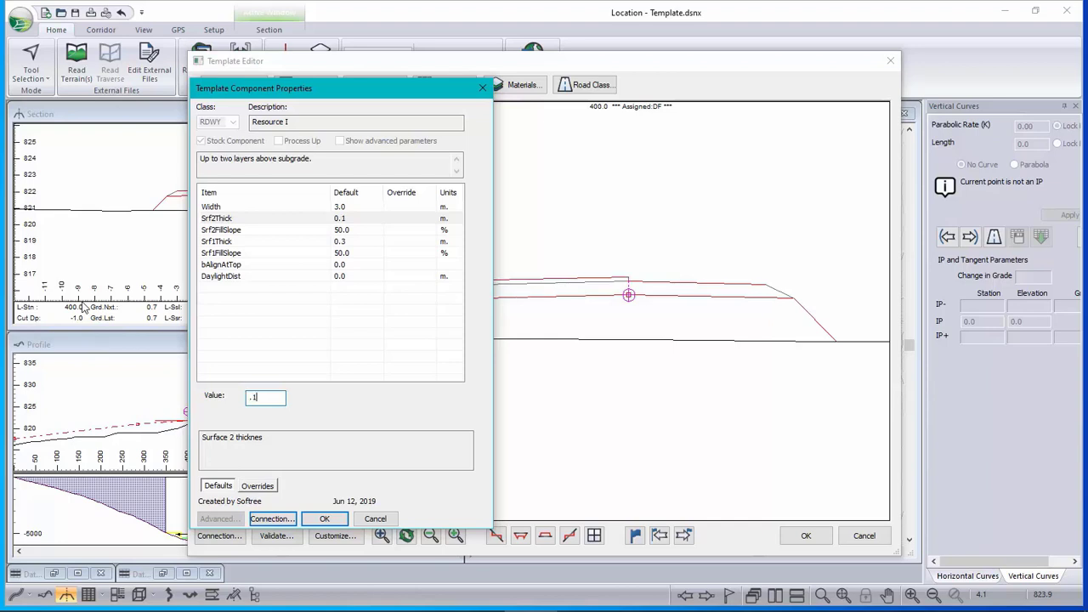
{"action": "left_click", "coordinate": [356, 245]}
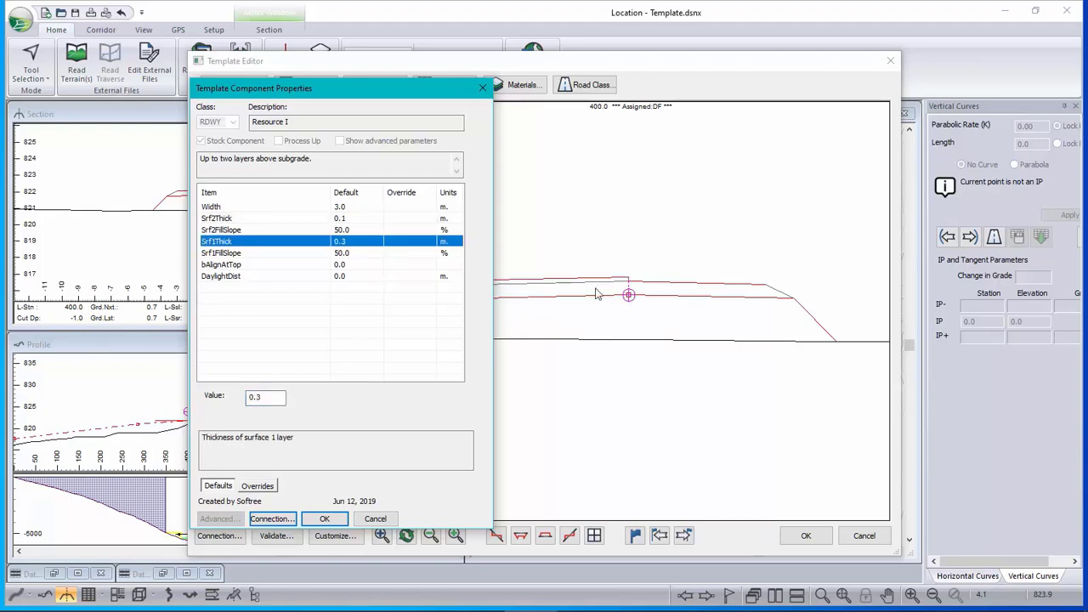
{"action": "double_click", "coordinate": [260, 397]}
{"action": "type", "text": ".2"}
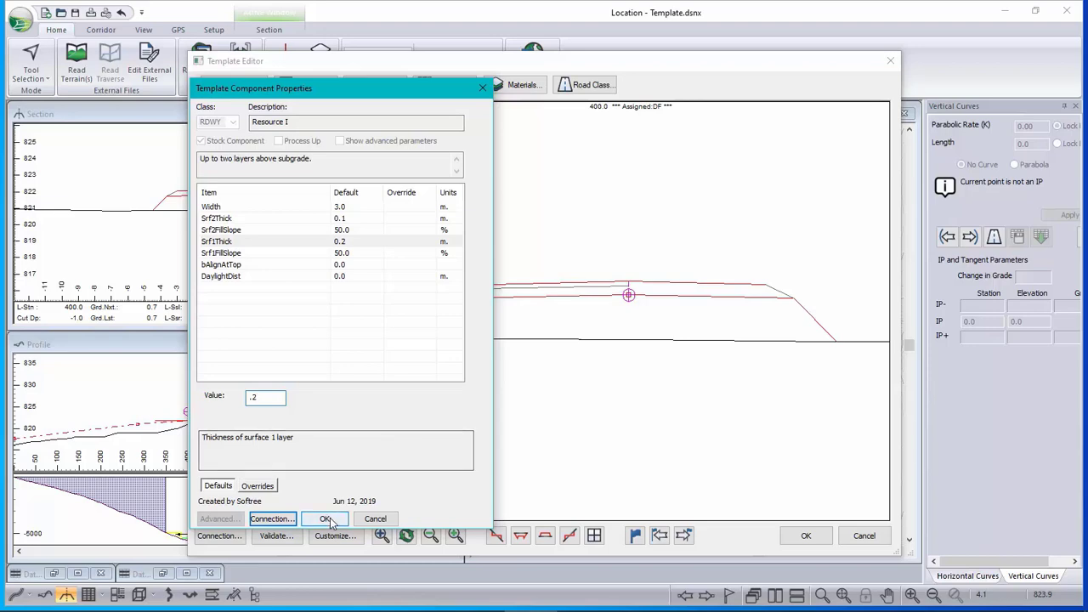
{"action": "left_click", "coordinate": [330, 519]}
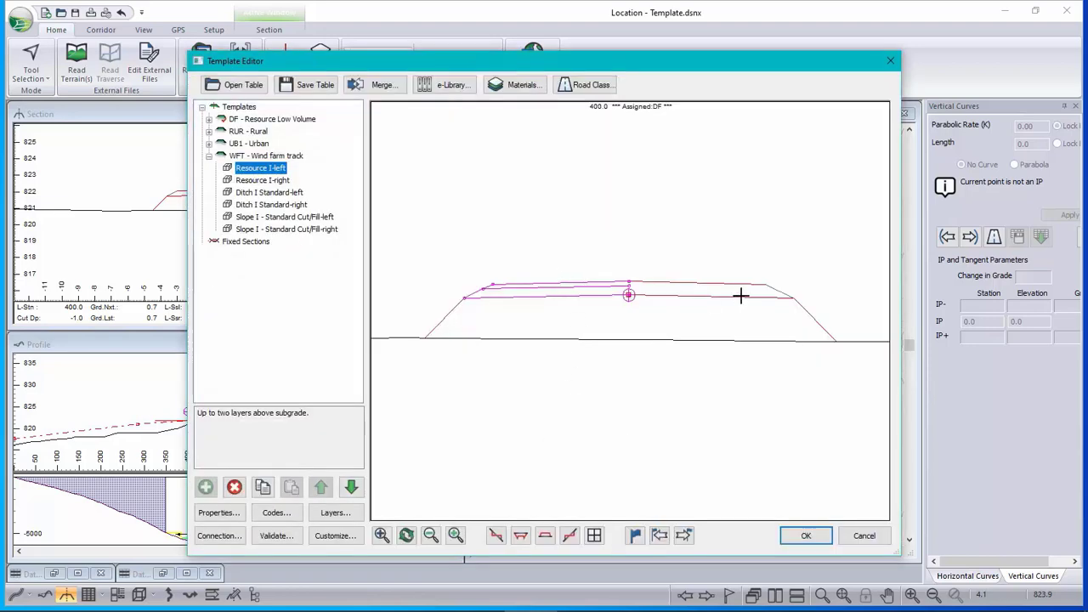
Delete the WFT template's right-hand Resource I, Ditch I Standard and Slope I - Standard Cut/Fill components.
{"action": "mouse_move", "coordinate": [739, 295]}
{"action": "right_click", "coordinate": [257, 182]}
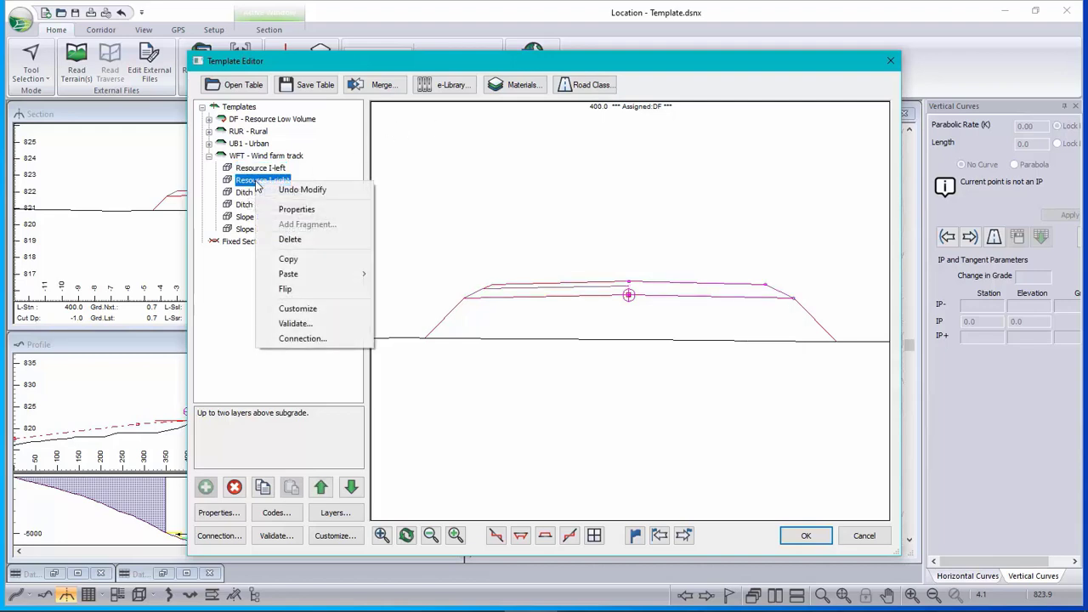
{"action": "left_click", "coordinate": [290, 239]}
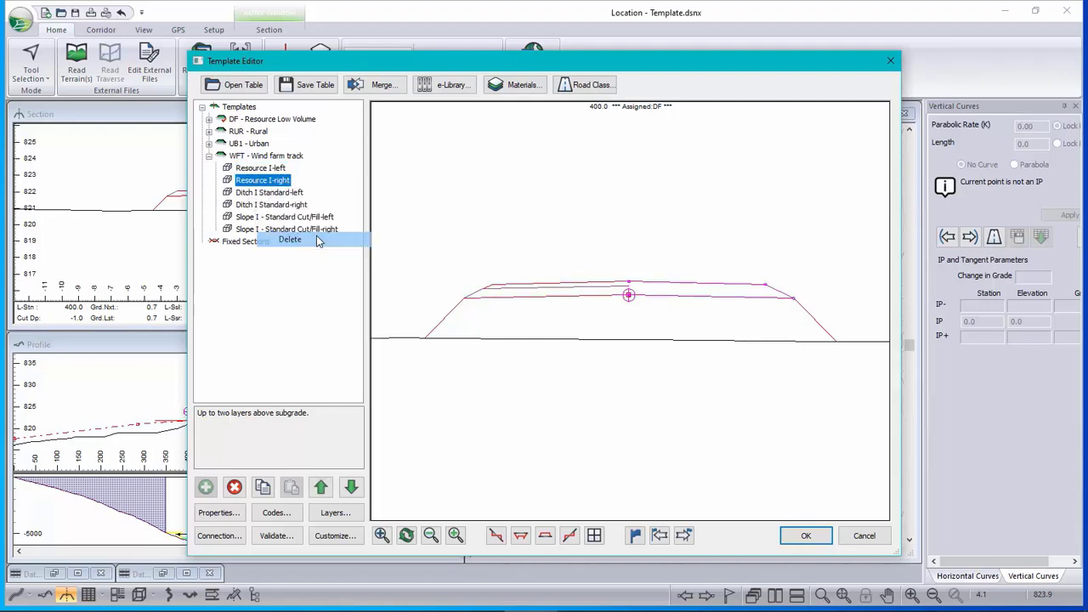
{"action": "right_click", "coordinate": [287, 195]}
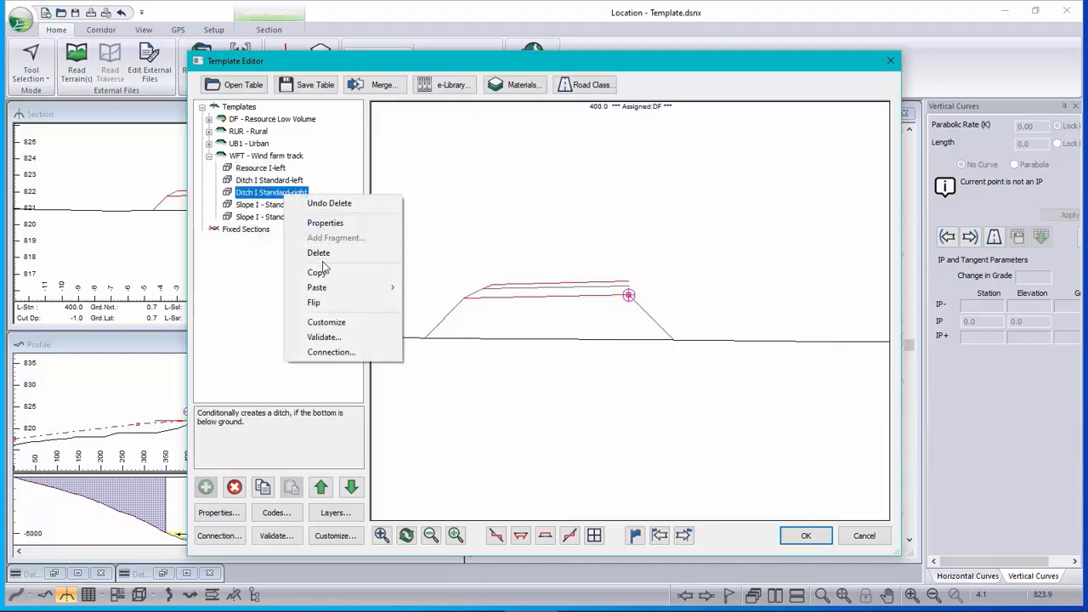
{"action": "left_click", "coordinate": [318, 252]}
{"action": "left_click", "coordinate": [285, 206]}
{"action": "right_click", "coordinate": [286, 215]}
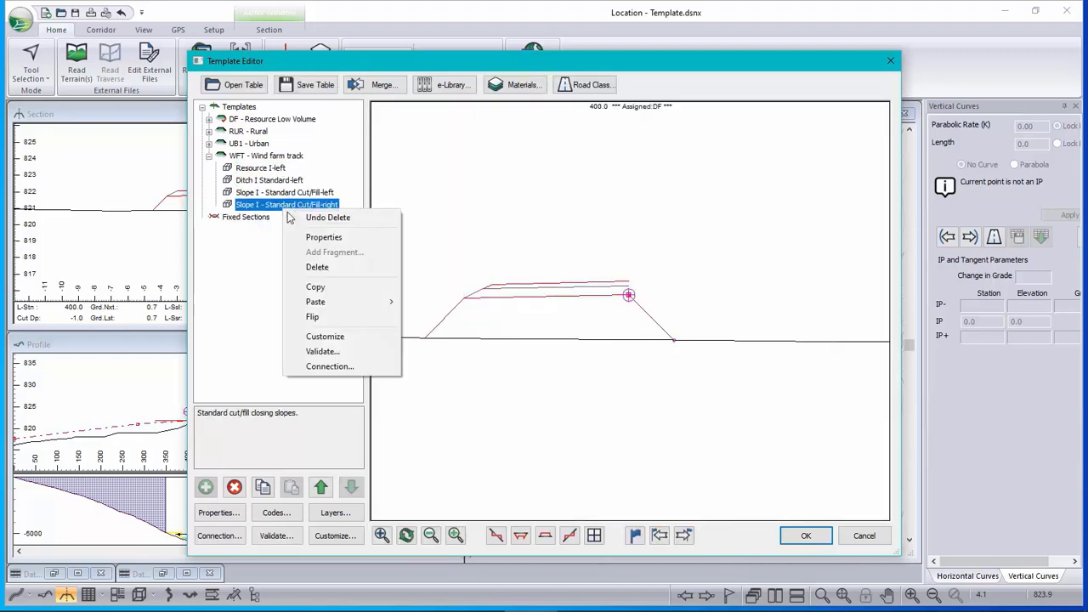
{"action": "left_click", "coordinate": [318, 268]}
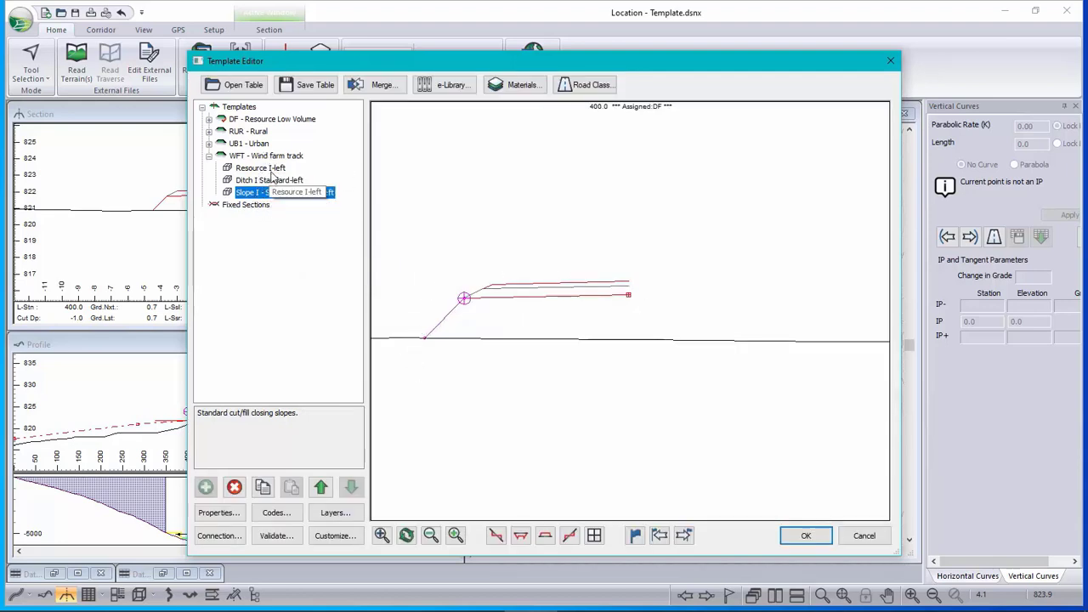
Examine the remaining left-hand components by moving the template preview below and above the ground line.
{"action": "left_click", "coordinate": [274, 169]}
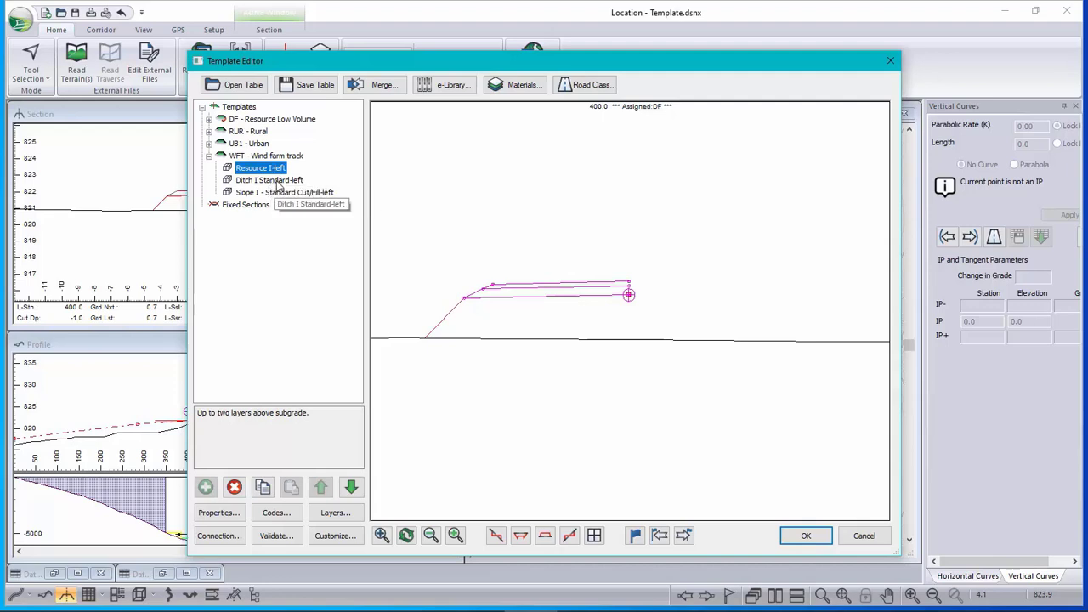
{"action": "left_click", "coordinate": [270, 180]}
{"action": "left_click_drag", "start_coordinate": [616, 295], "coordinate": [656, 334]}
{"action": "left_click", "coordinate": [270, 192]}
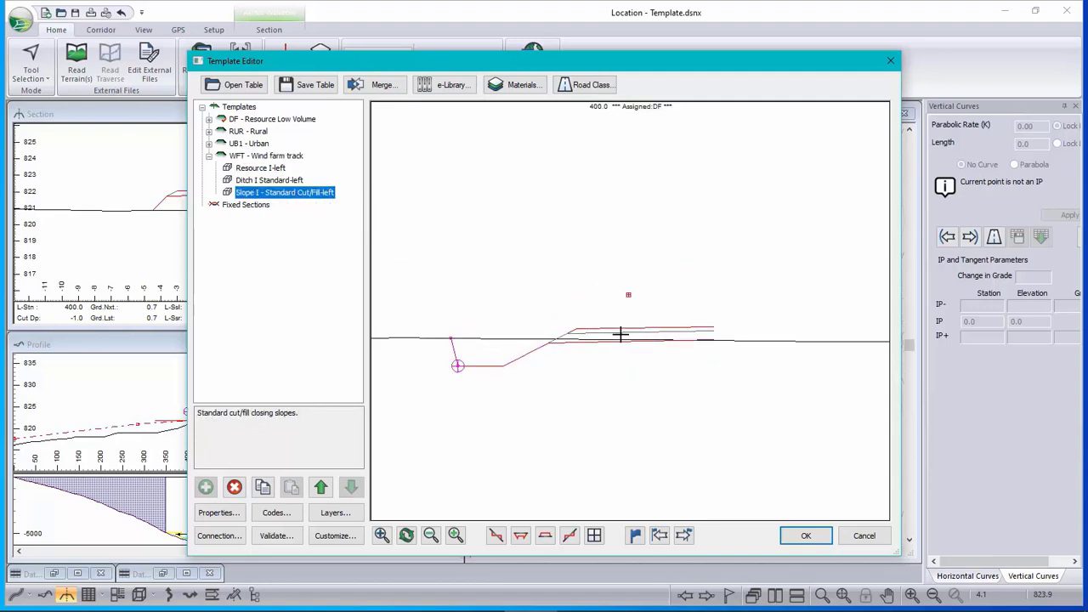
{"action": "left_click_drag", "start_coordinate": [624, 316], "coordinate": [629, 273]}
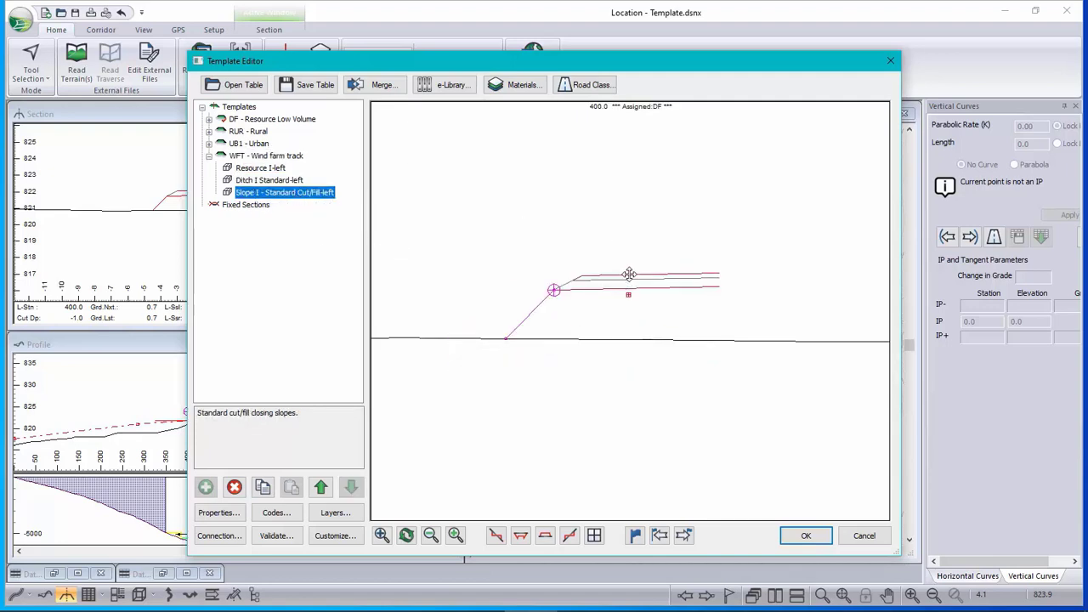
Set the final cut slope of the Slope I - Standard Cut/Fill-left component to 1:1.
{"action": "double_click", "coordinate": [271, 193]}
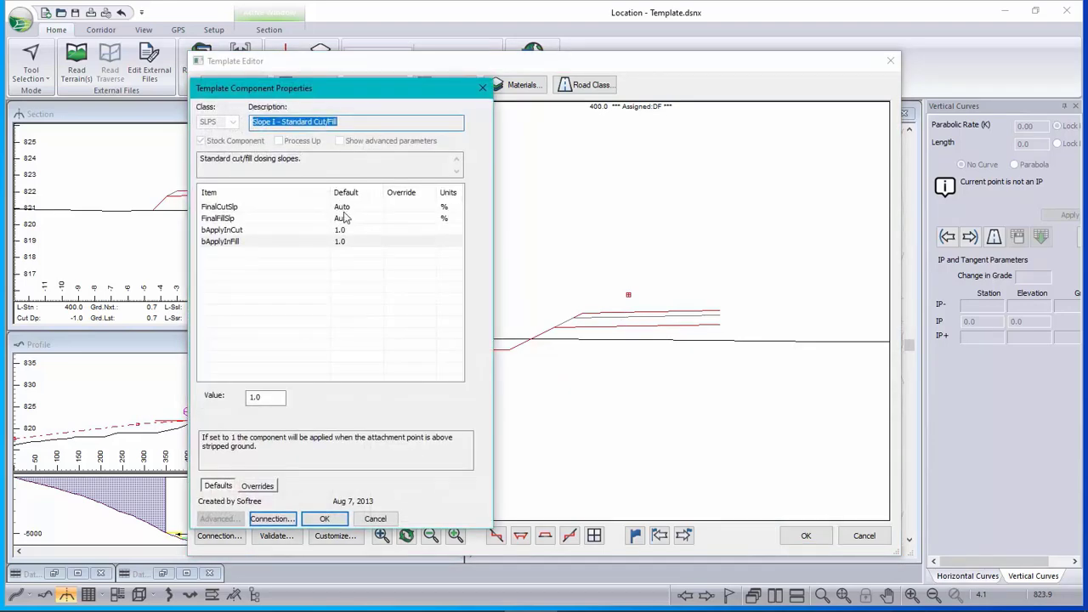
{"action": "left_click", "coordinate": [344, 209]}
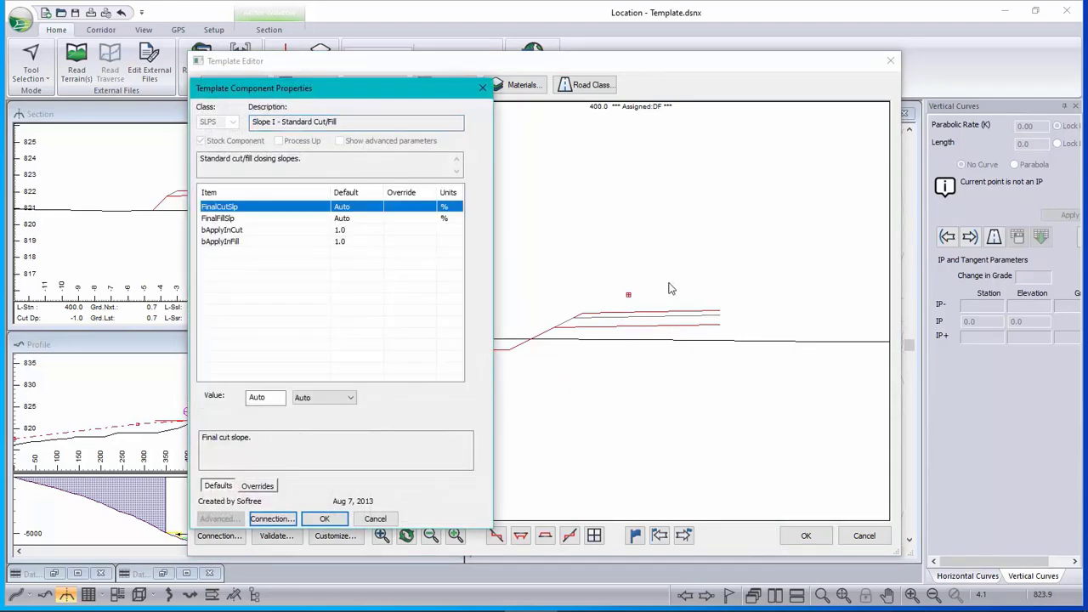
{"action": "left_click", "coordinate": [350, 398]}
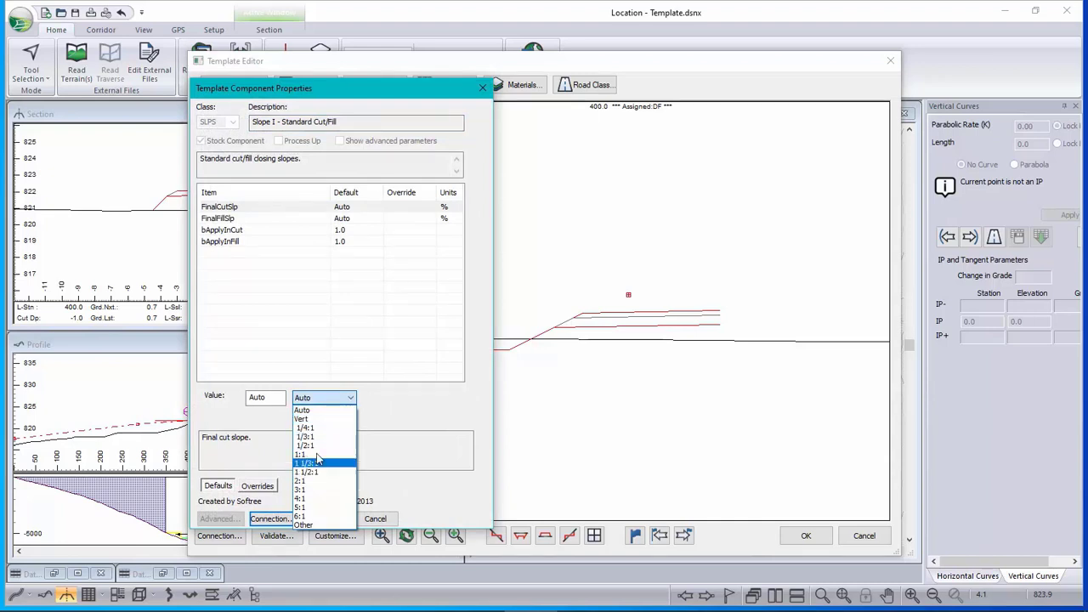
{"action": "left_click", "coordinate": [319, 454]}
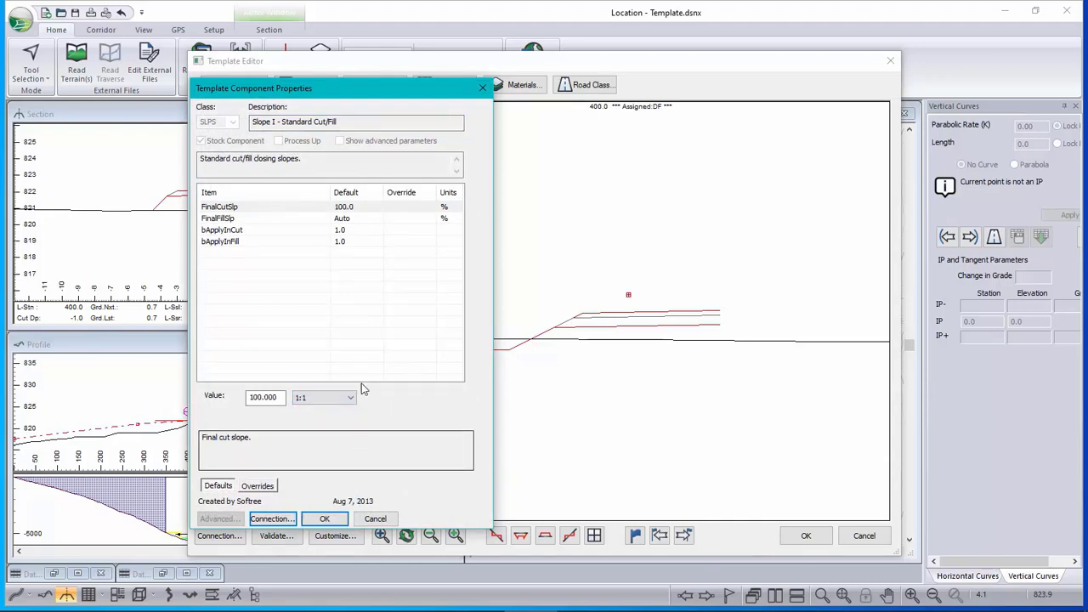
Set the final fill slope of the Slope I - Standard Cut/Fill-left component to 2:1.
{"action": "left_click", "coordinate": [359, 219]}
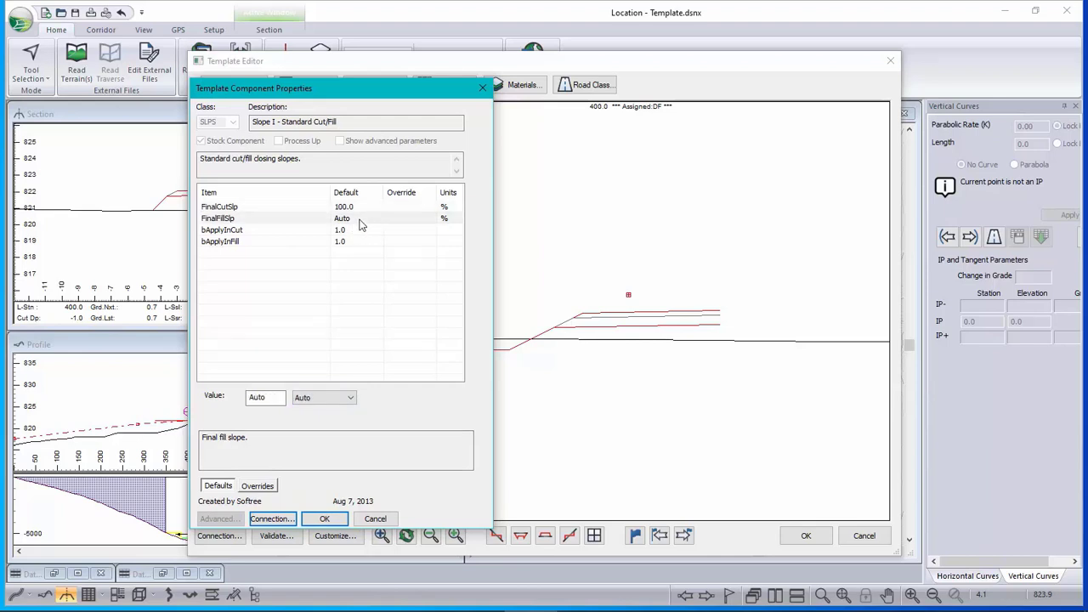
{"action": "left_click", "coordinate": [350, 398]}
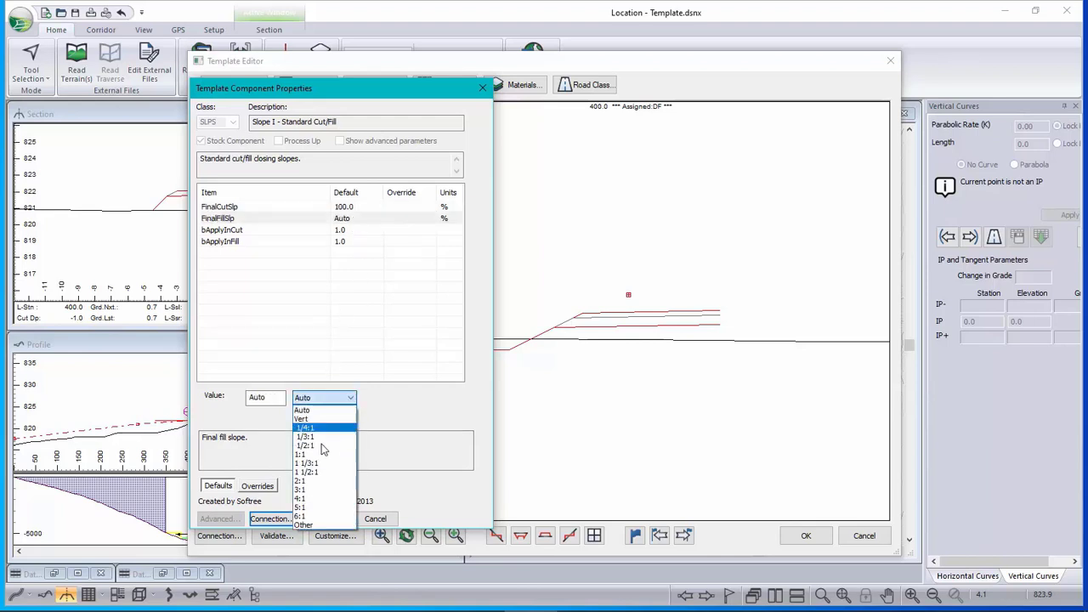
{"action": "left_click", "coordinate": [308, 508]}
{"action": "left_click", "coordinate": [350, 398]}
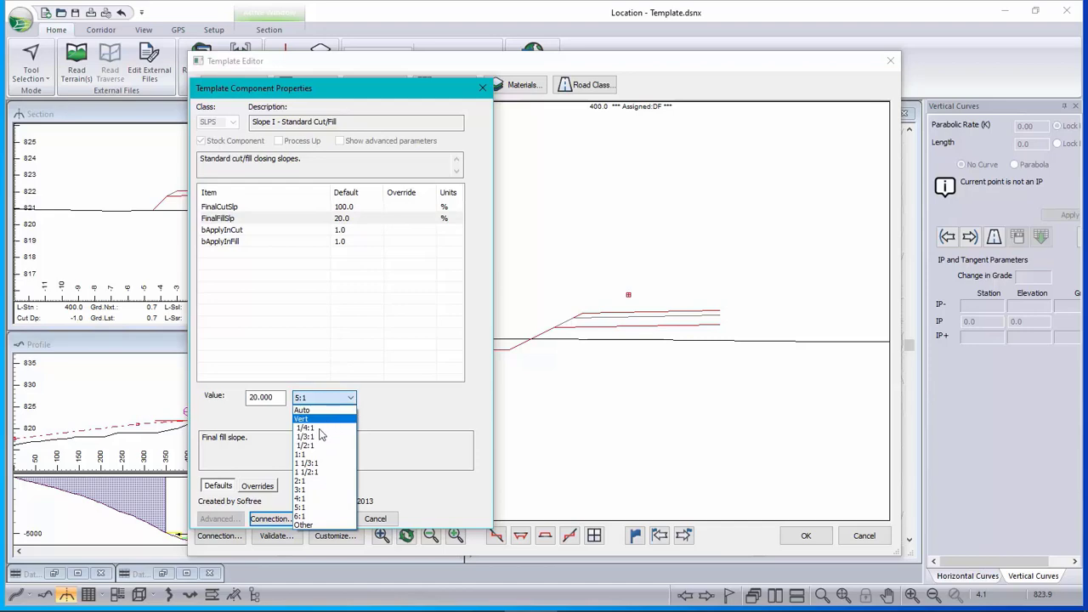
{"action": "left_click", "coordinate": [306, 482]}
{"action": "left_click", "coordinate": [333, 519]}
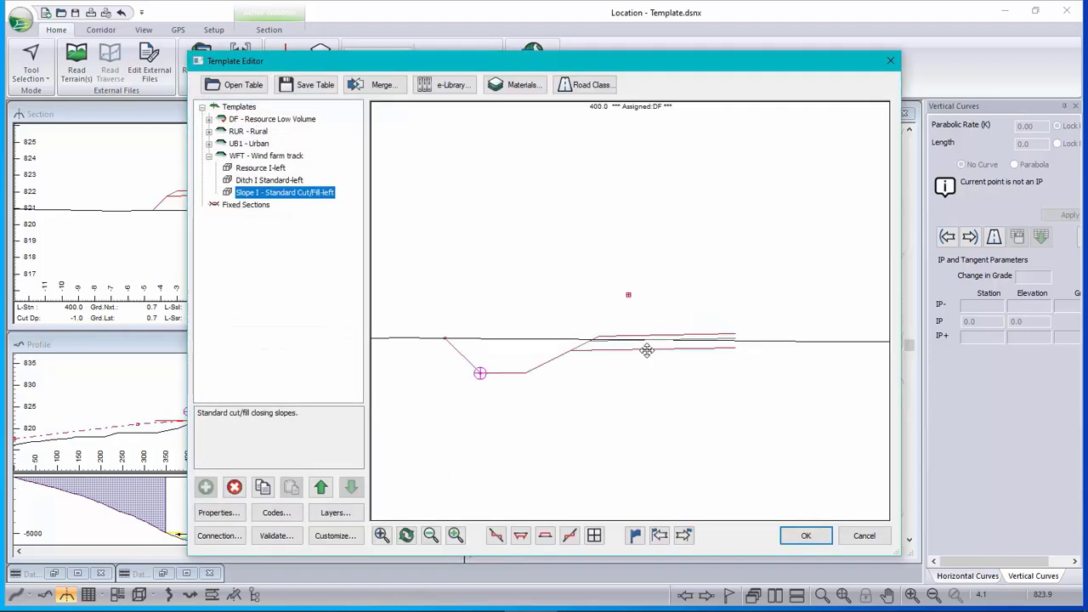
Examine the template preview raised above the ground line, and consult the hand-drawn cross-section in Paint.
{"action": "mouse_move", "coordinate": [643, 349]}
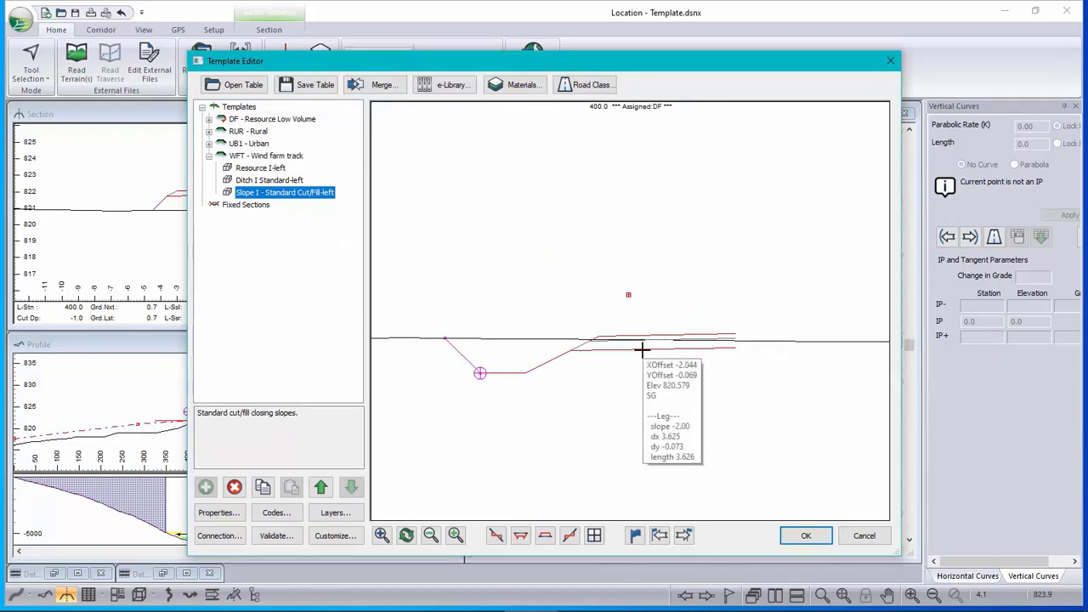
{"action": "left_click_drag", "start_coordinate": [643, 345], "coordinate": [632, 306]}
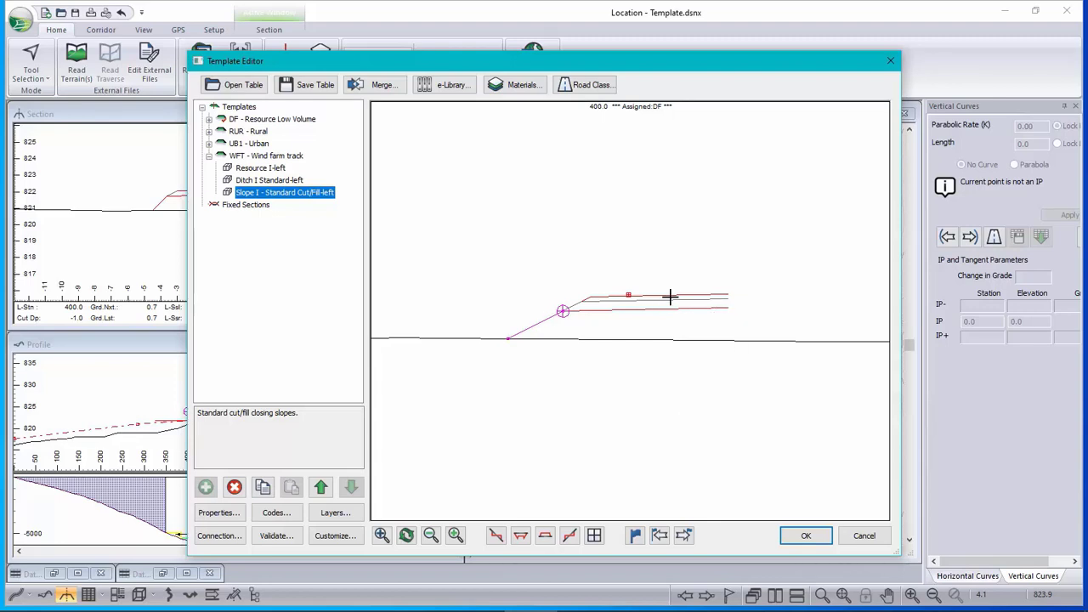
{"action": "mouse_move", "coordinate": [671, 296]}
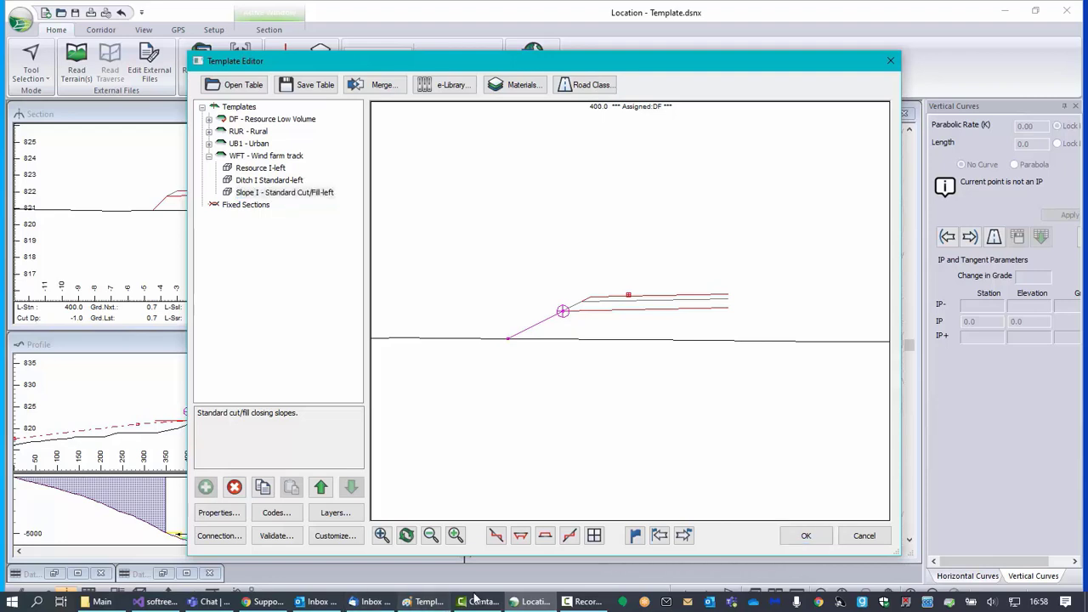
{"action": "left_click", "coordinate": [425, 601]}
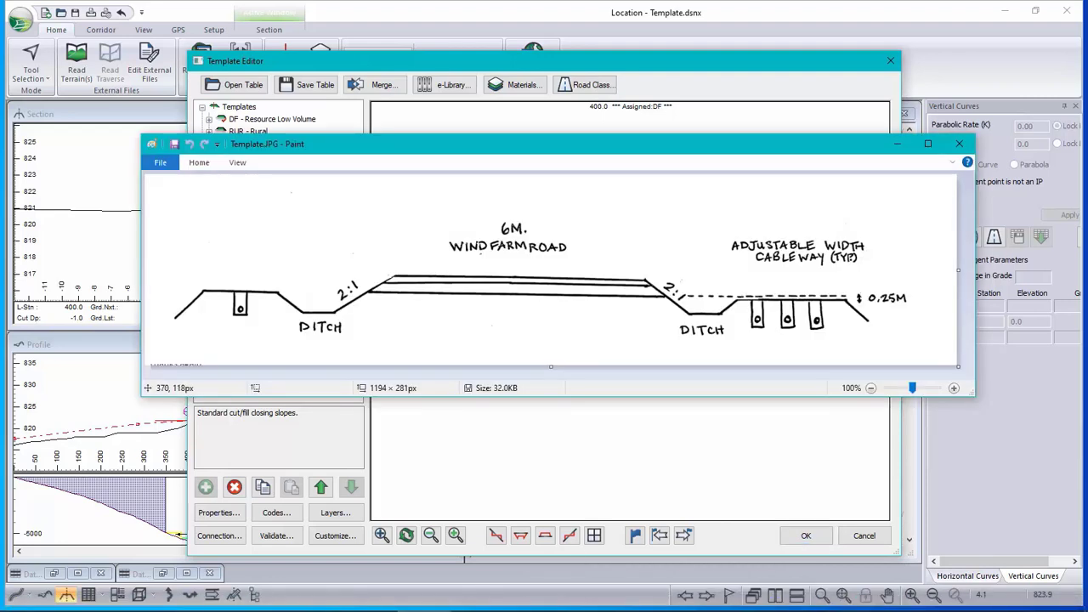
{"action": "left_click", "coordinate": [687, 68]}
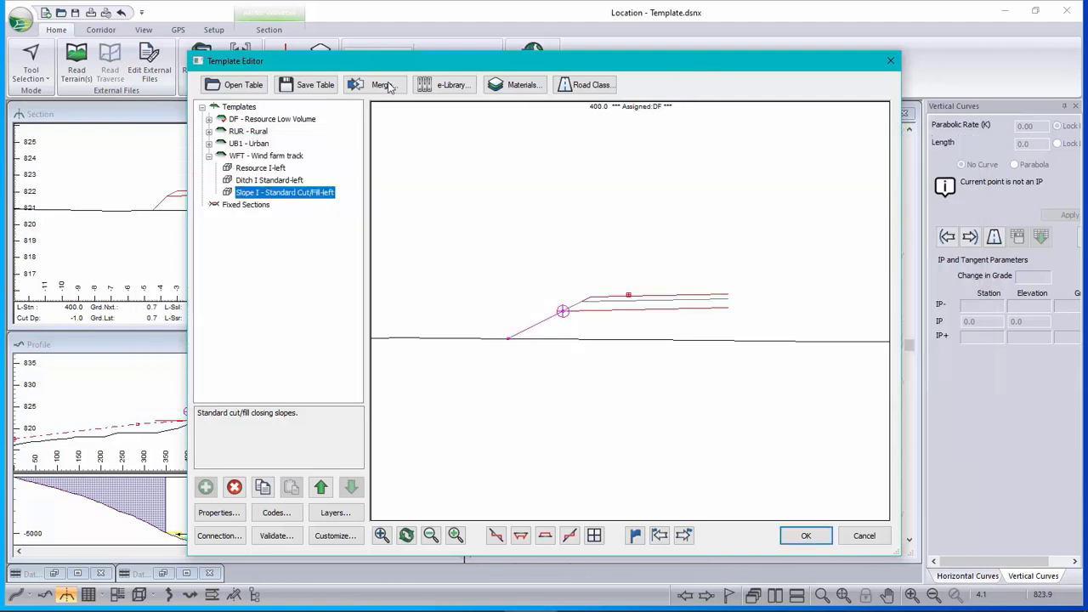
Retrieve all component folders, from Roadway Components to Misc. Components, from the e-Library into the template table.
{"action": "left_click", "coordinate": [452, 85]}
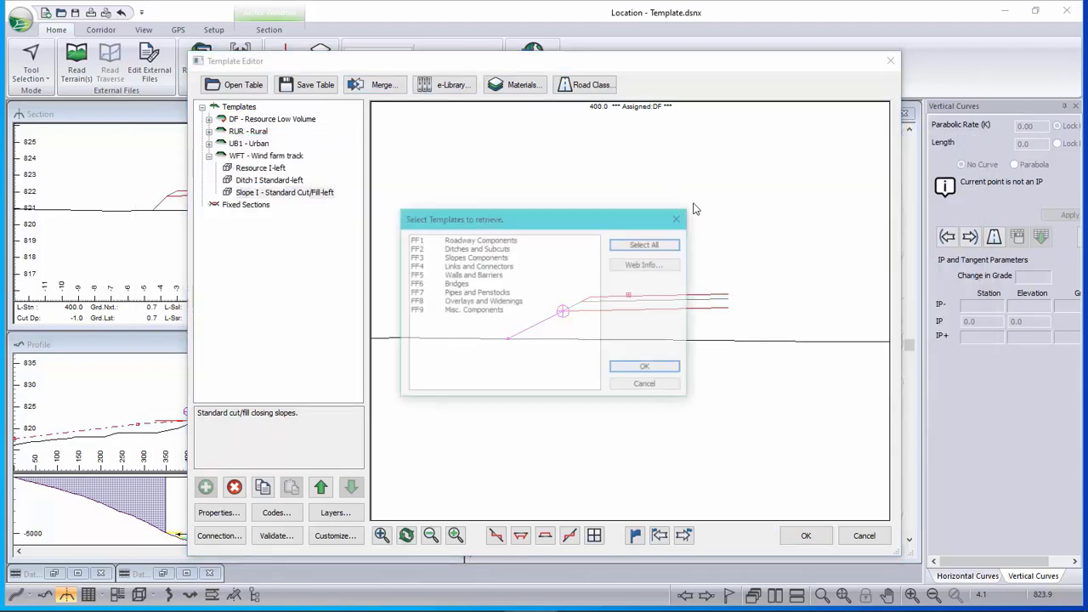
{"action": "left_click", "coordinate": [651, 244]}
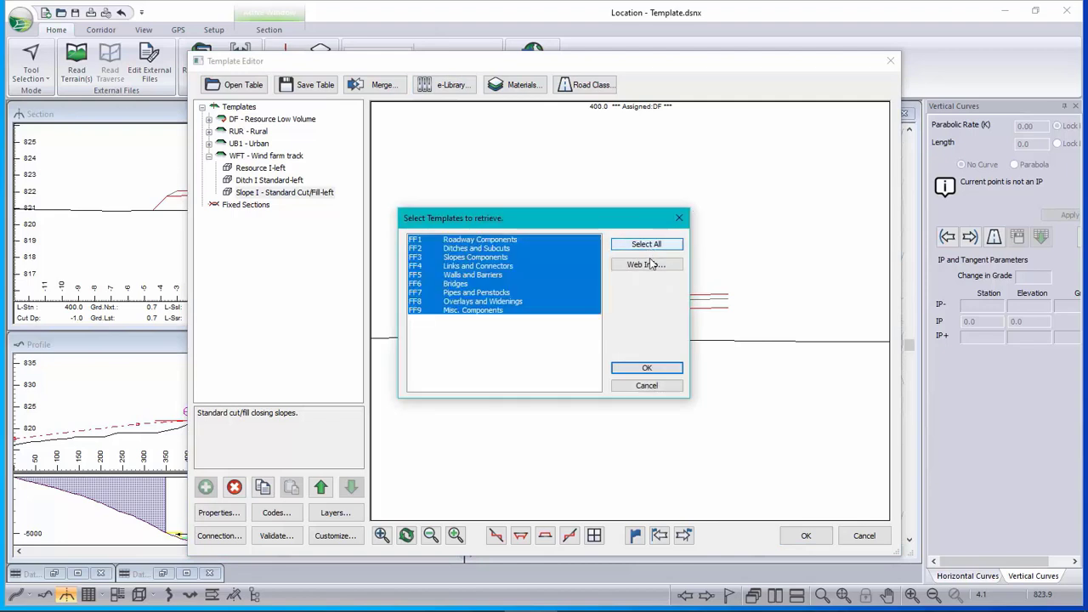
{"action": "left_click", "coordinate": [648, 368]}
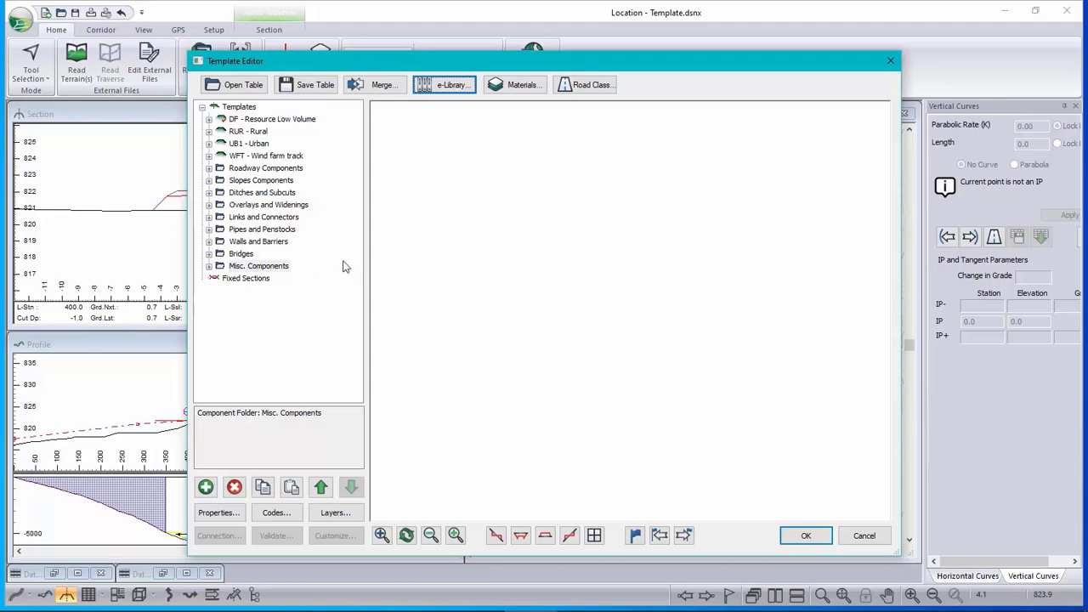
Copy Ditch X - Above Ground-left from Ditches and Subcuts into the WFT template, directly after Resource I-left.
{"action": "left_click", "coordinate": [208, 192]}
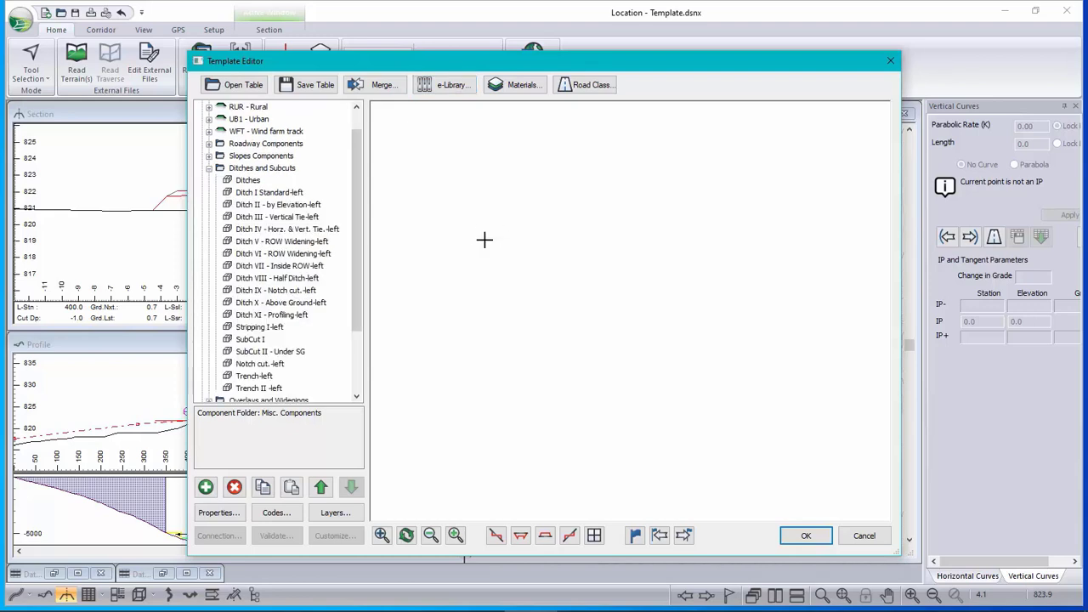
{"action": "left_click", "coordinate": [260, 302]}
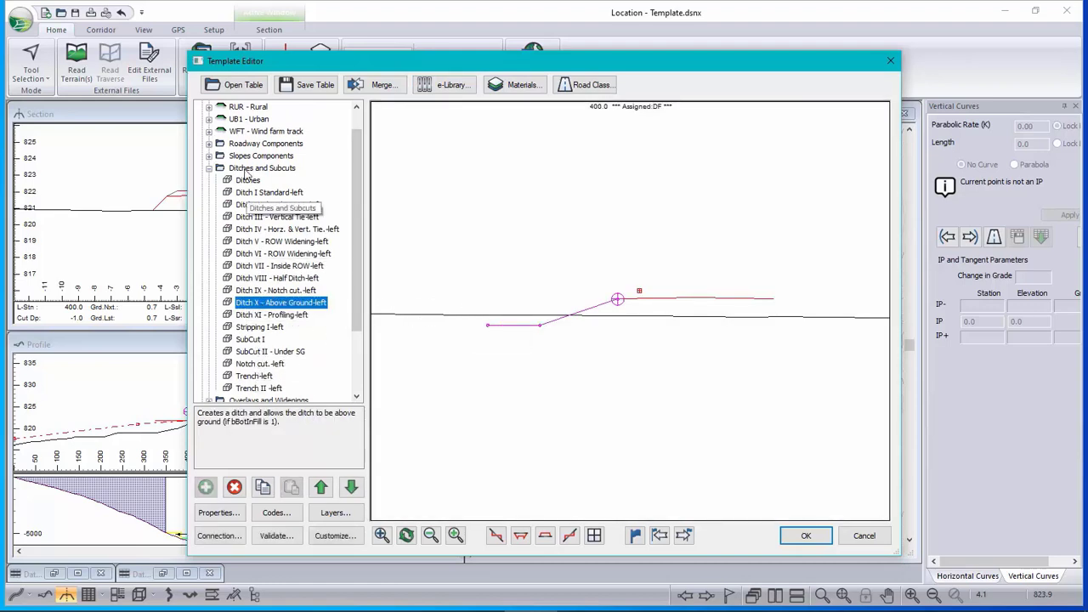
{"action": "right_click", "coordinate": [288, 305]}
{"action": "left_click", "coordinate": [321, 384]}
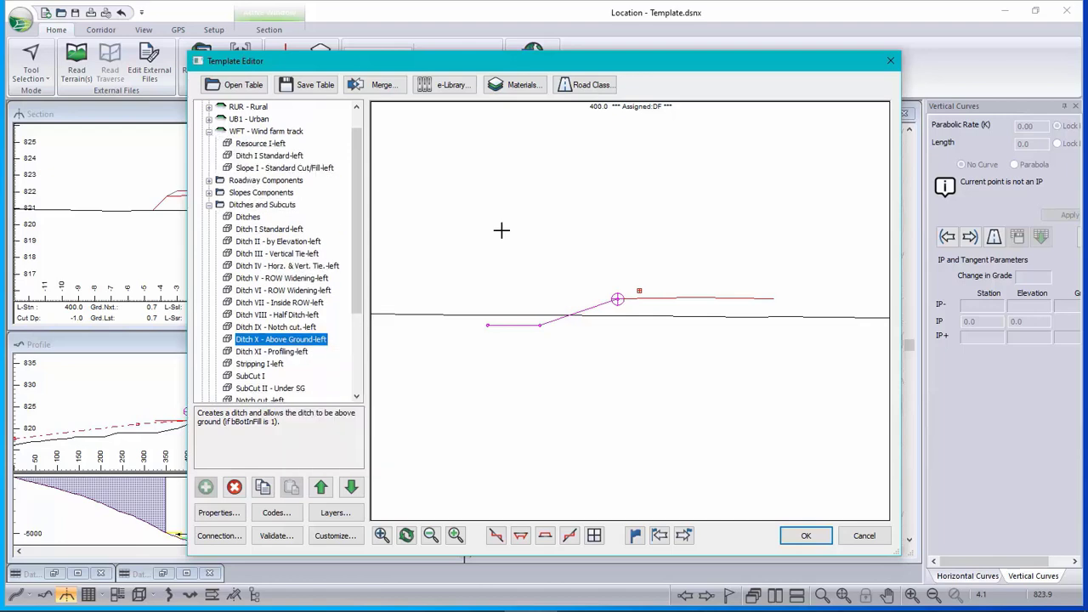
{"action": "right_click", "coordinate": [271, 146]}
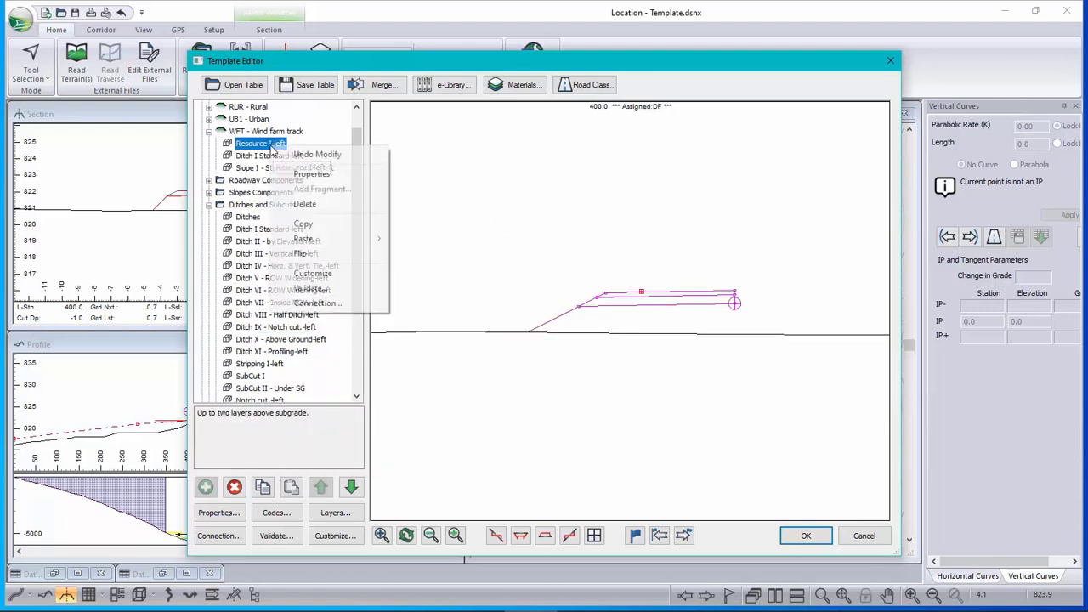
{"action": "mouse_move", "coordinate": [303, 240]}
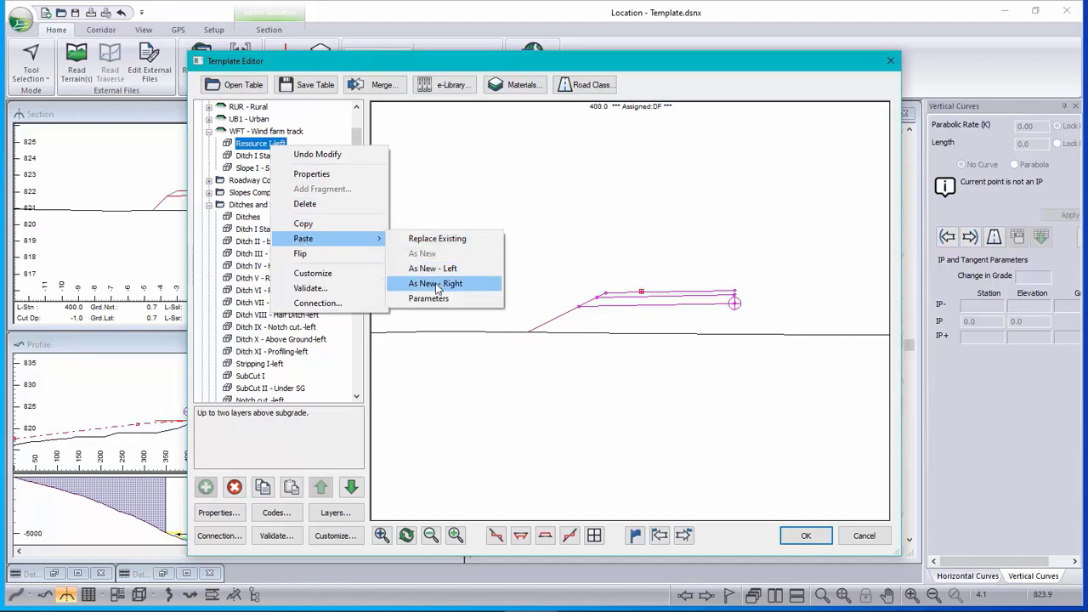
{"action": "left_click", "coordinate": [437, 283]}
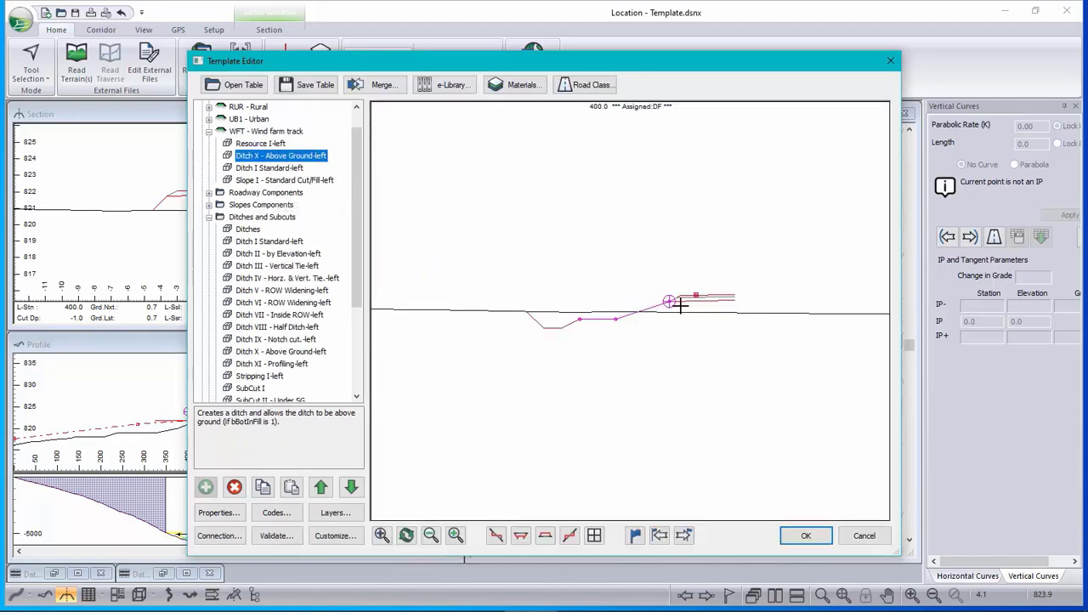
Examine the above-ground ditch with the template above and below the ground line, and check the cableway in the Paint sketch.
{"action": "left_click_drag", "start_coordinate": [694, 301], "coordinate": [682, 267]}
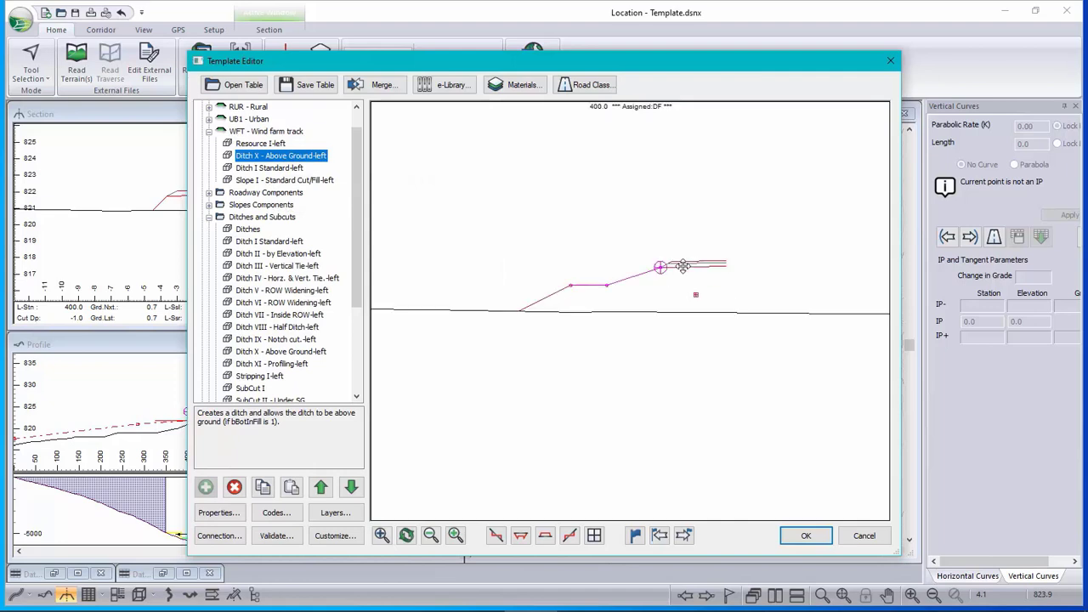
{"action": "left_click_drag", "start_coordinate": [683, 266], "coordinate": [698, 330]}
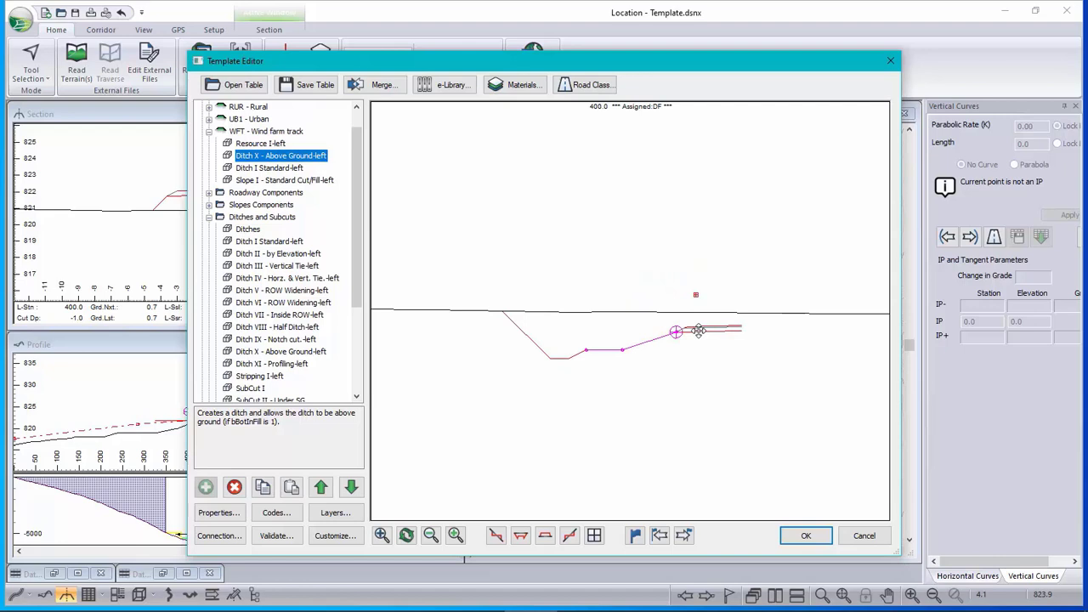
{"action": "mouse_move", "coordinate": [552, 605]}
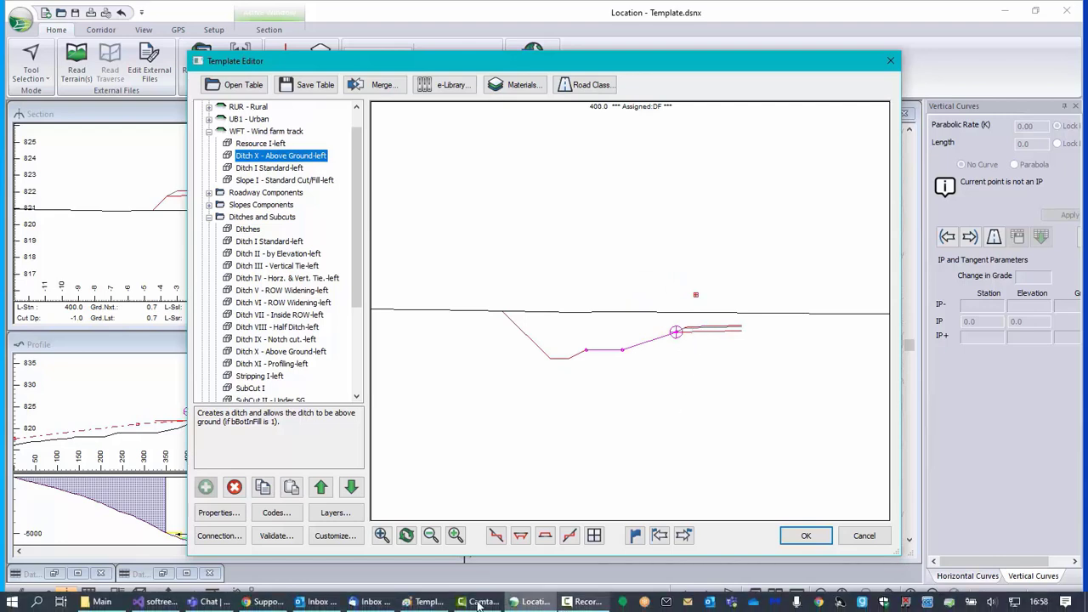
{"action": "left_click", "coordinate": [430, 602]}
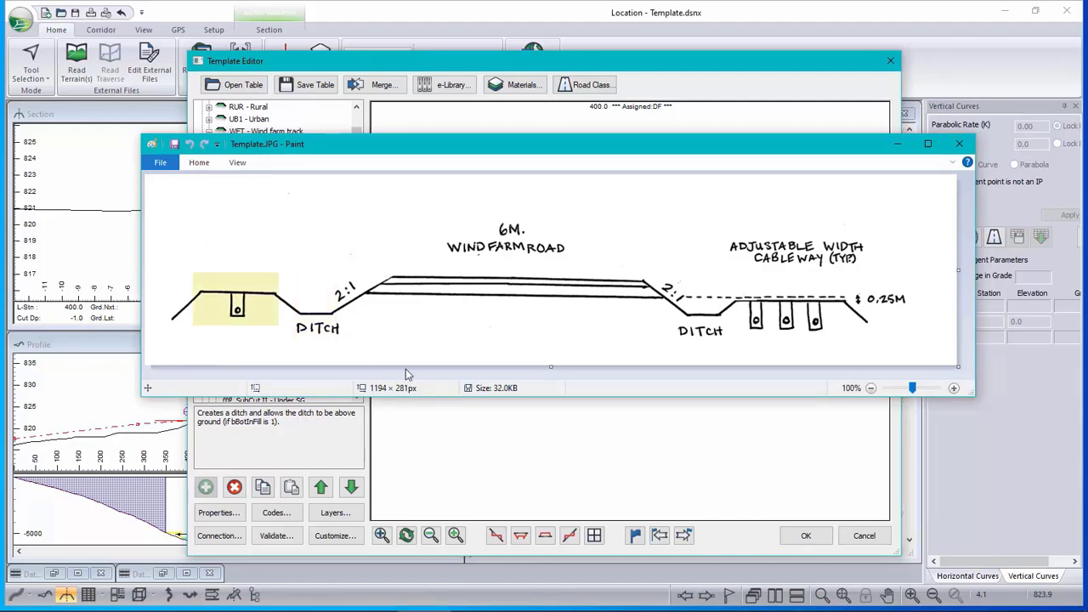
{"action": "left_click", "coordinate": [678, 63]}
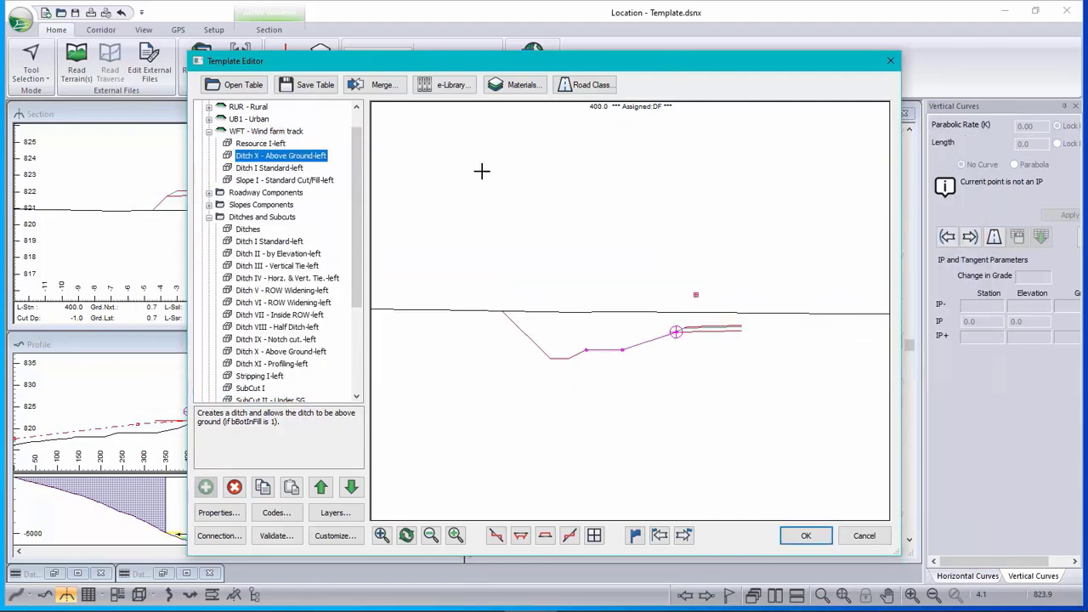
Browse the Links and Connectors components and inspect the properties of Link Offset IV - Slope,Dist-left.
{"action": "left_click", "coordinate": [208, 217]}
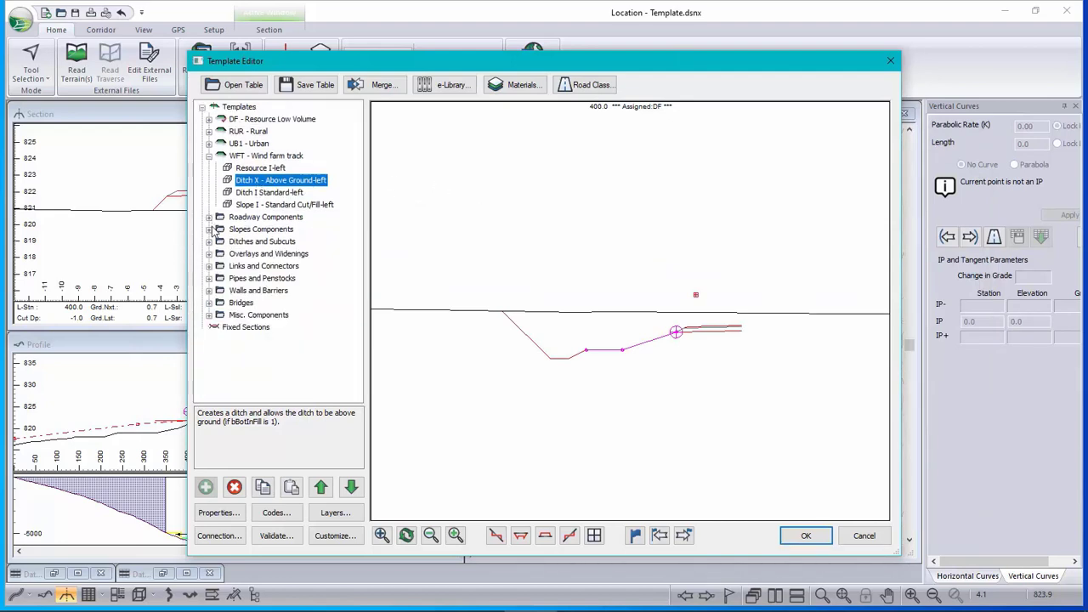
{"action": "left_click", "coordinate": [281, 267]}
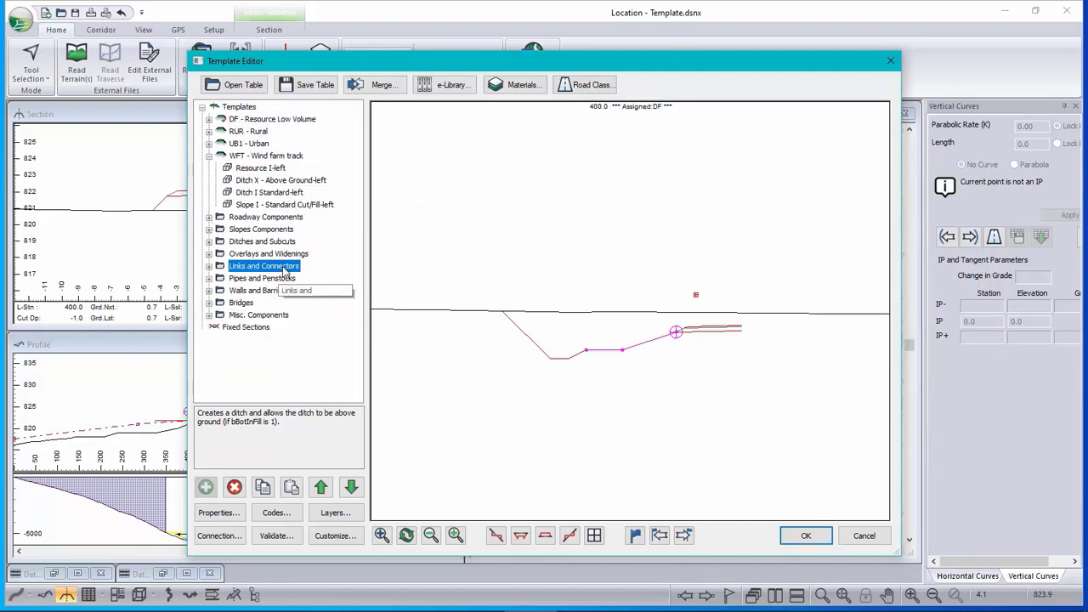
{"action": "left_click", "coordinate": [208, 266]}
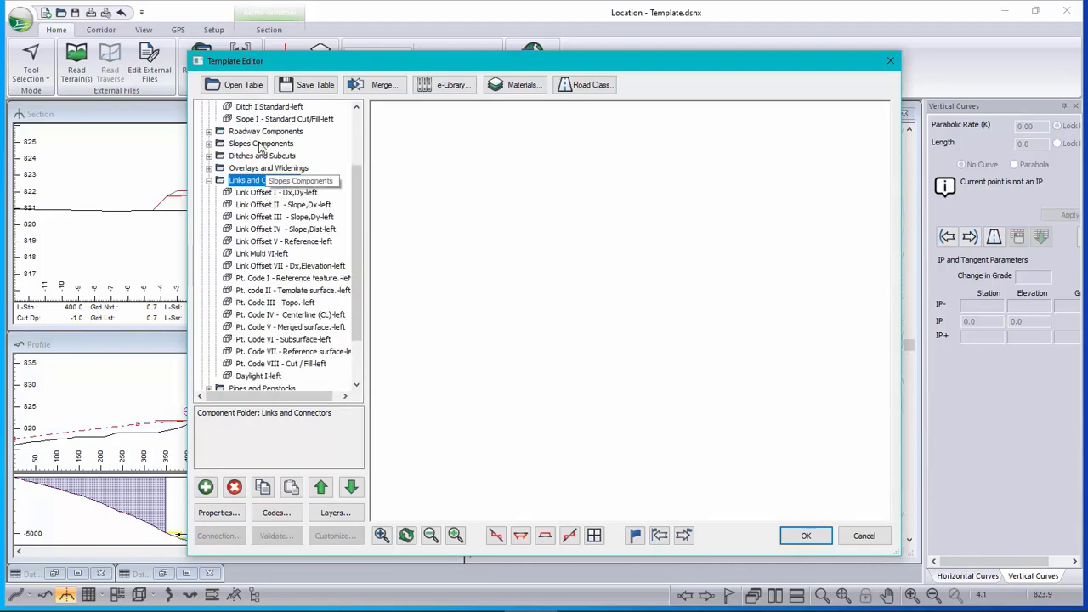
{"action": "left_click", "coordinate": [257, 208]}
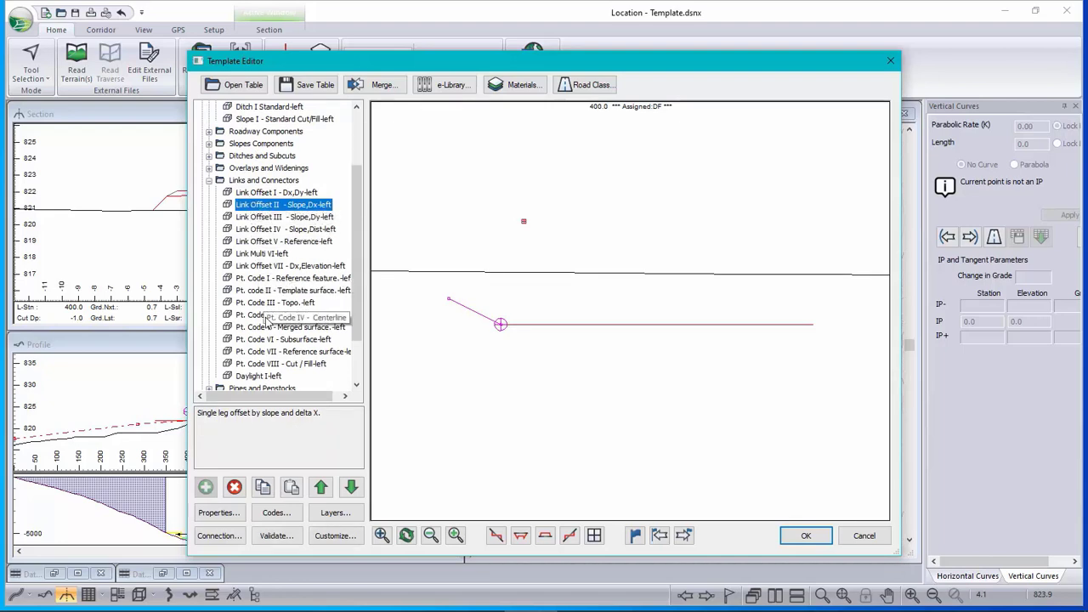
{"action": "left_click", "coordinate": [284, 228]}
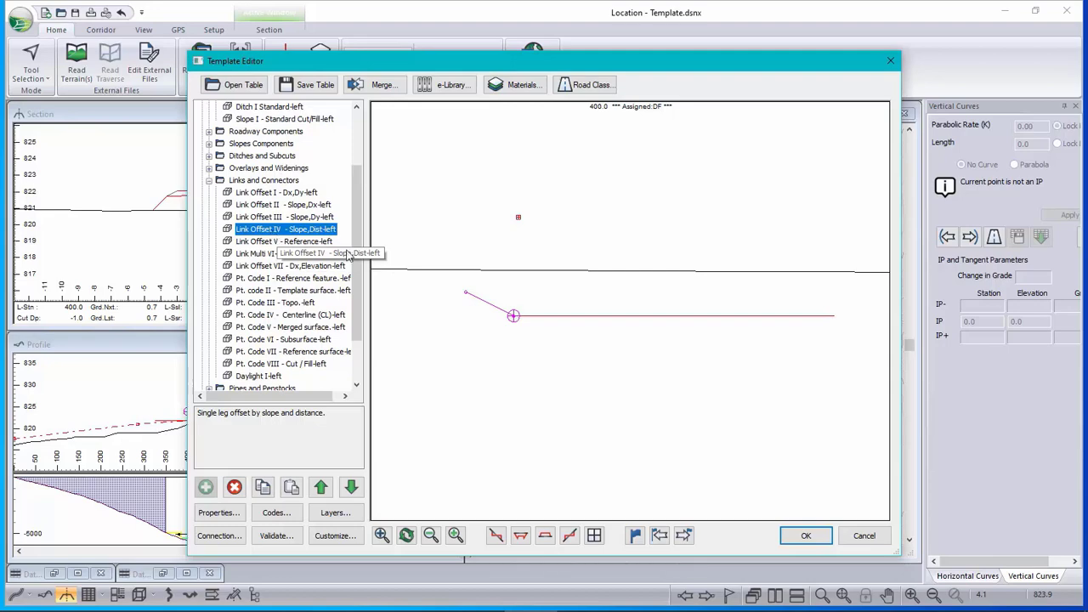
{"action": "left_click", "coordinate": [417, 262]}
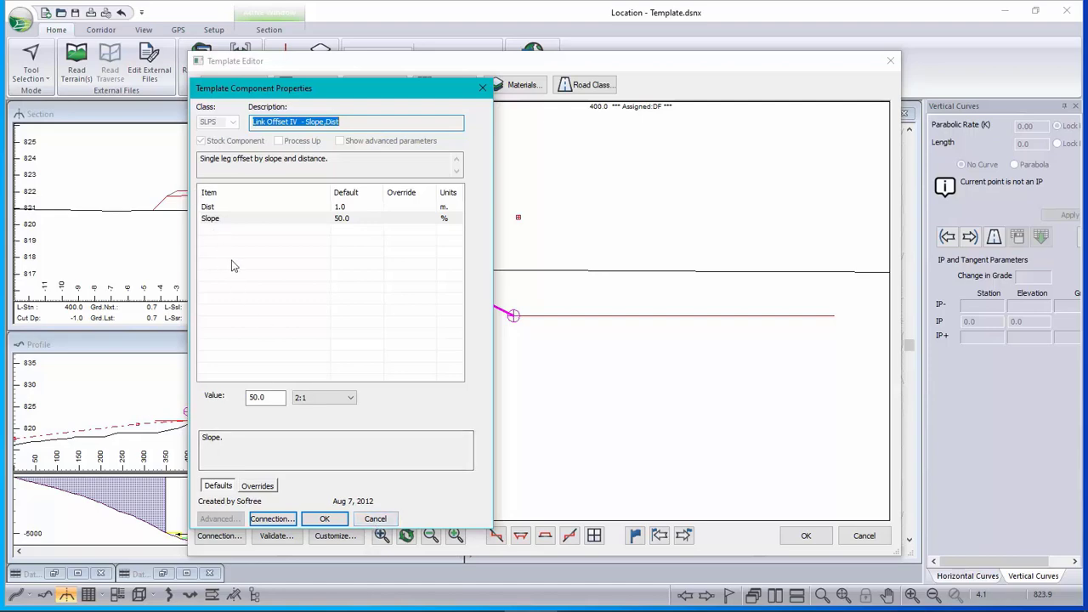
{"action": "left_click", "coordinate": [374, 518]}
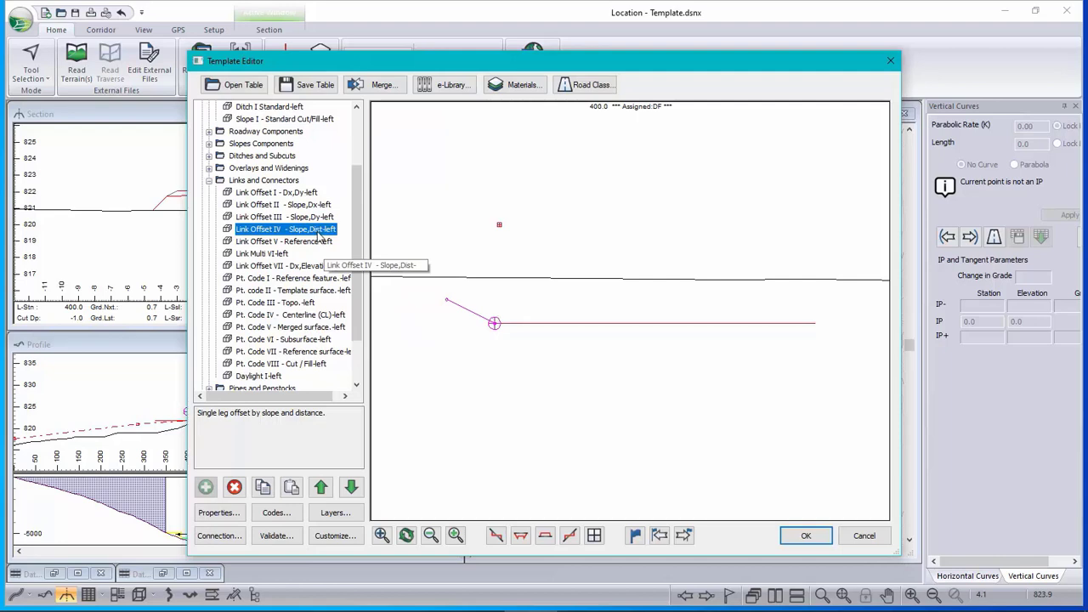
Compare the properties of the Link Offset II - Slope,Dx-left and Link Offset IV - Slope,Dist-left components.
{"action": "left_click", "coordinate": [298, 208]}
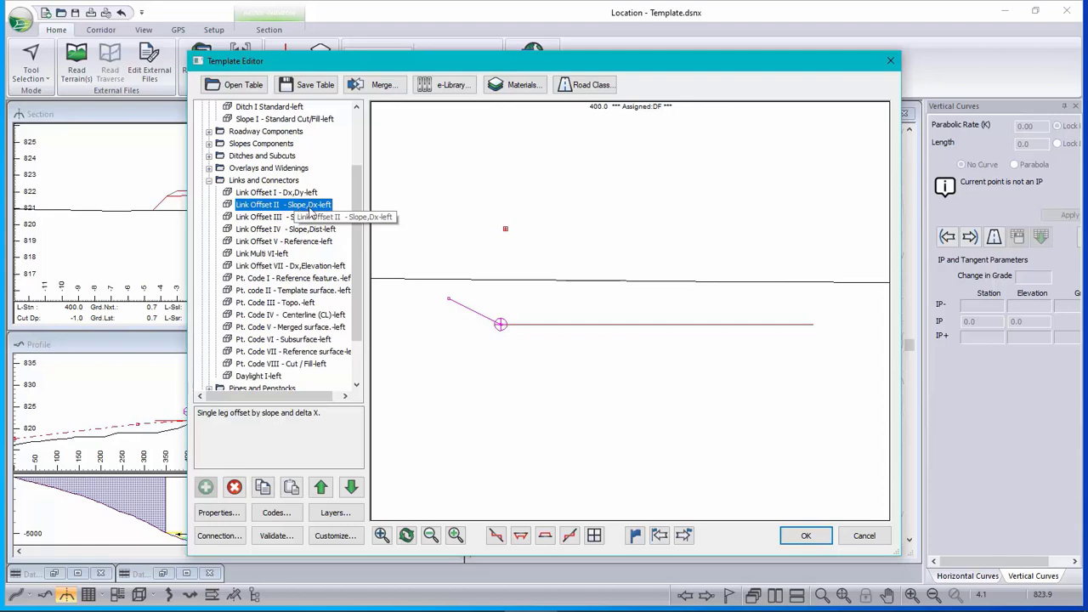
{"action": "left_click", "coordinate": [612, 276]}
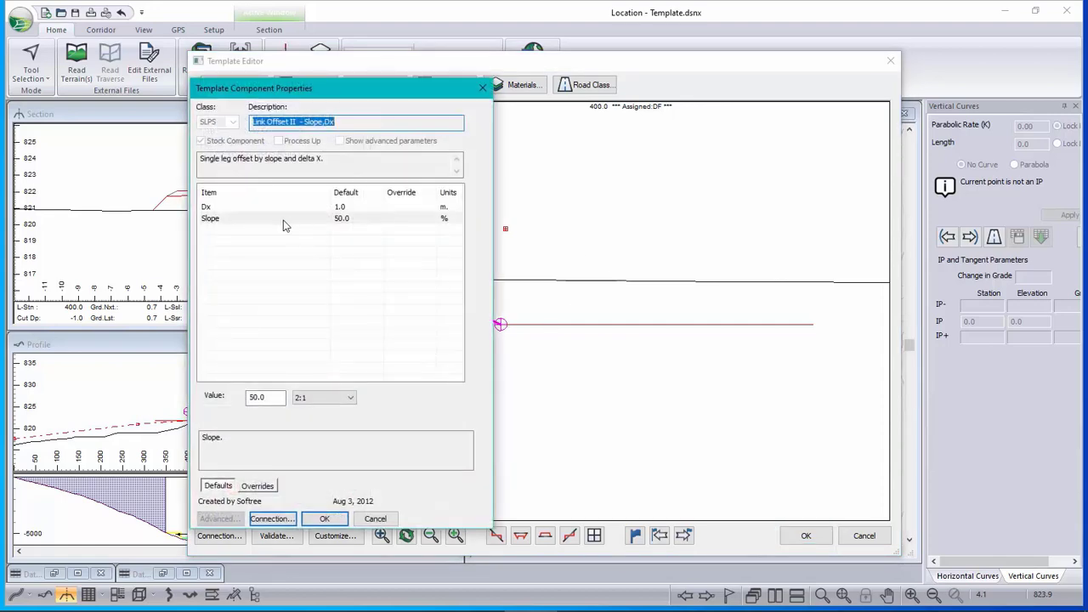
{"action": "left_click", "coordinate": [217, 207]}
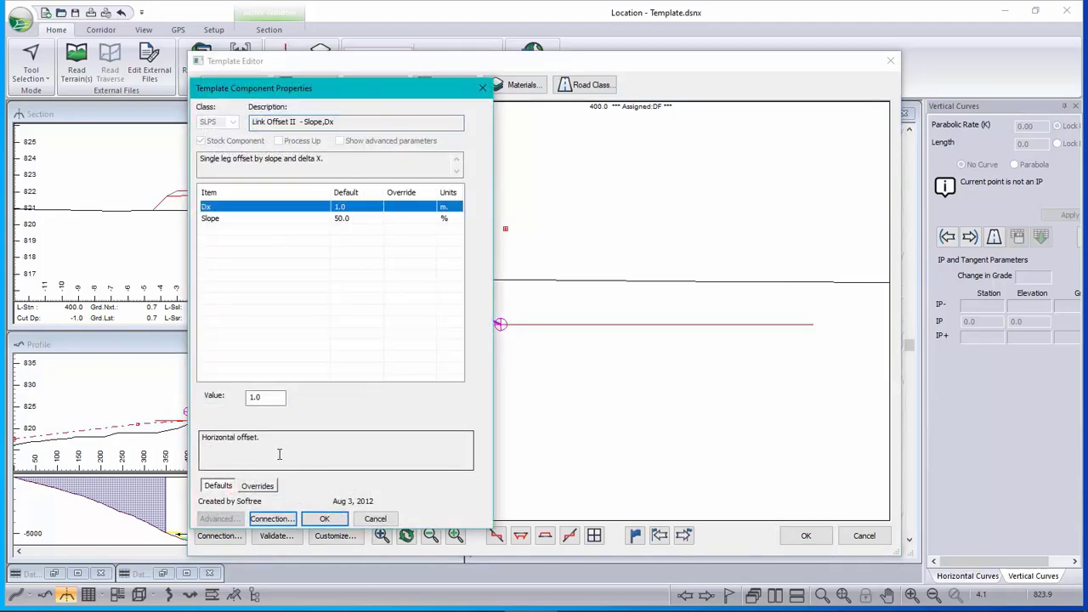
{"action": "left_click", "coordinate": [385, 523]}
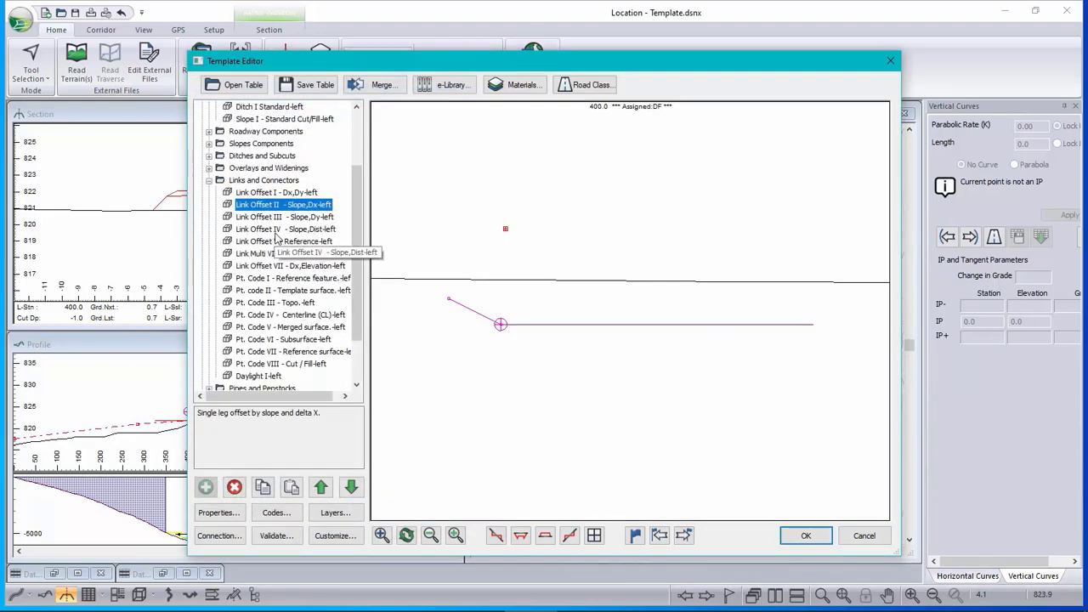
{"action": "double_click", "coordinate": [276, 230]}
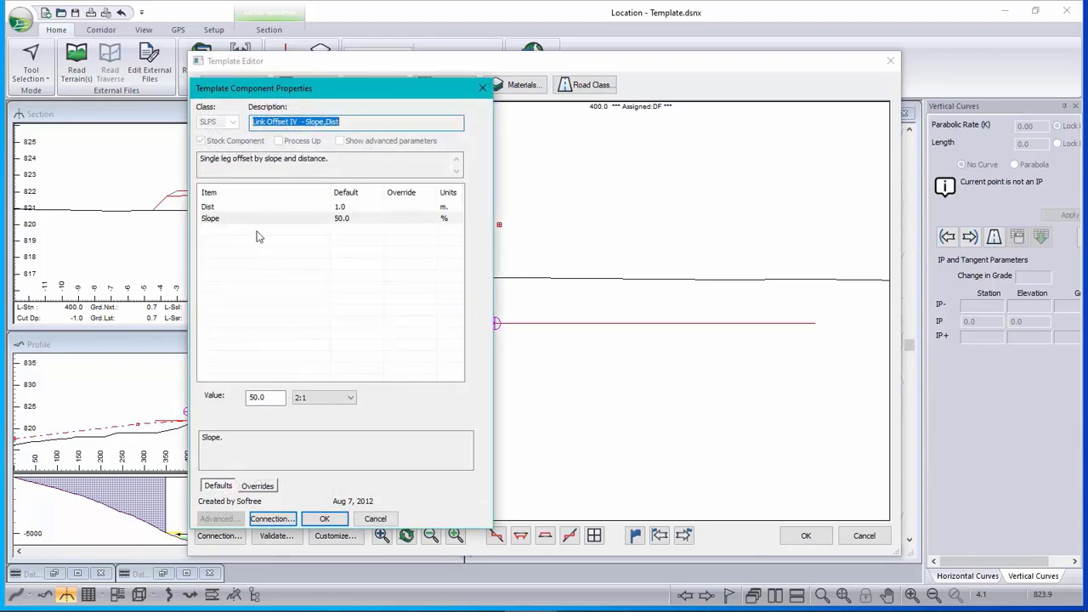
{"action": "left_click", "coordinate": [246, 206]}
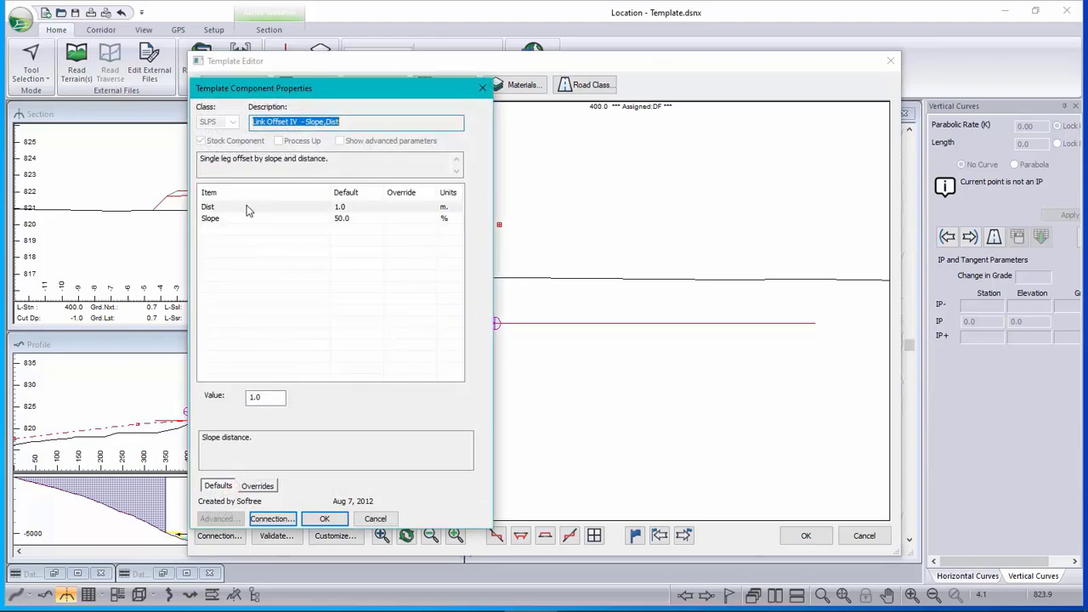
{"action": "left_click", "coordinate": [376, 519]}
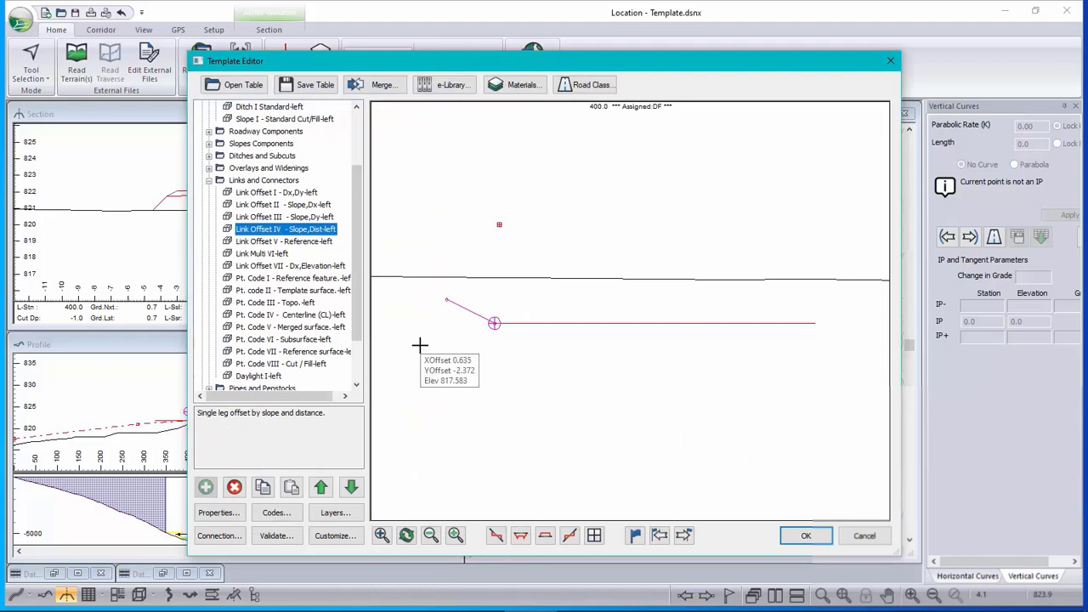
Copy Link Offset IV - Slope,Dist-left from Links and Connectors into the WFT template, directly after Ditch X - Above Ground-left.
{"action": "right_click", "coordinate": [324, 230]}
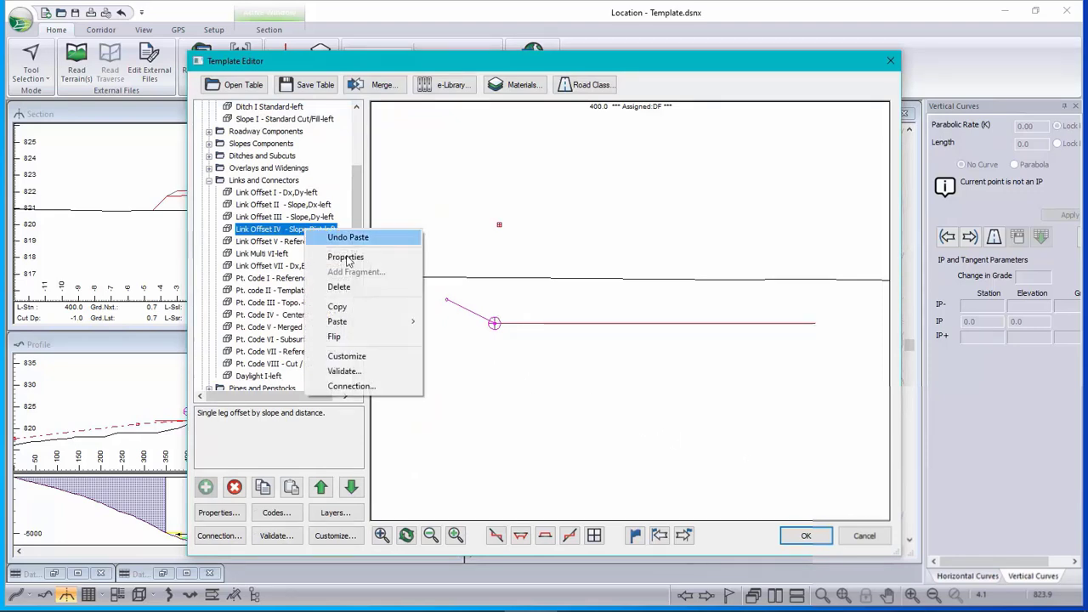
{"action": "left_click", "coordinate": [338, 307]}
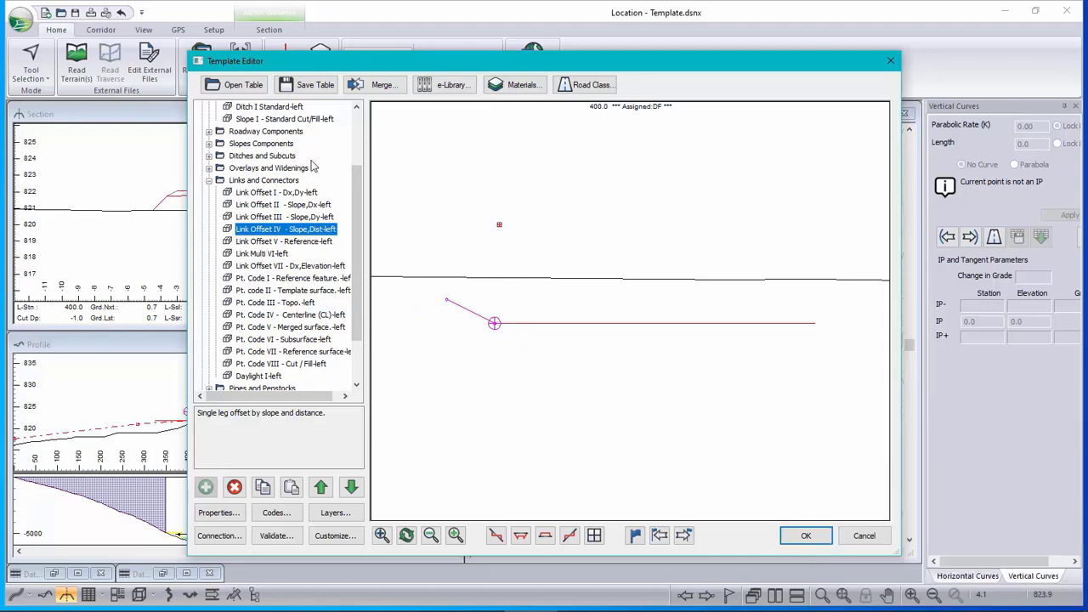
{"action": "scroll", "coordinate": [266, 148], "scroll_direction": "up", "scroll_amount": 1}
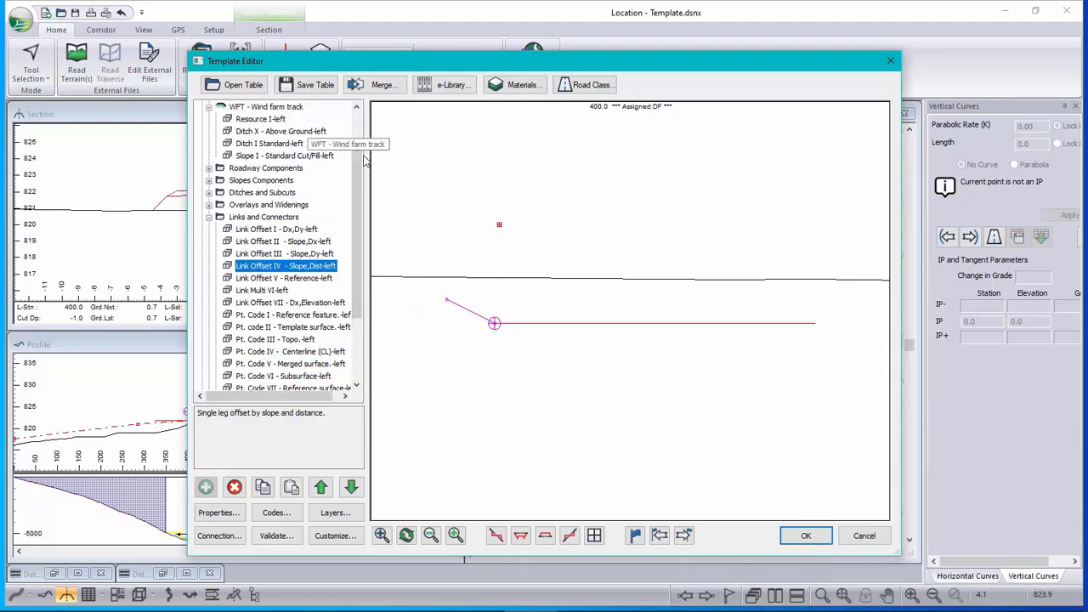
{"action": "left_click", "coordinate": [266, 146]}
{"action": "left_click", "coordinate": [268, 132]}
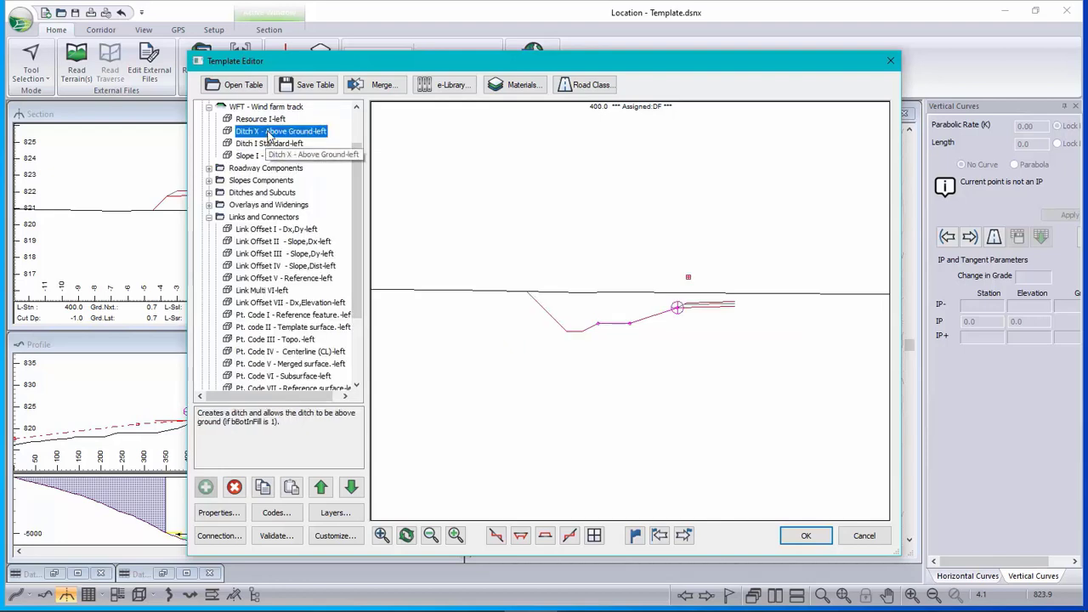
{"action": "right_click", "coordinate": [268, 133]}
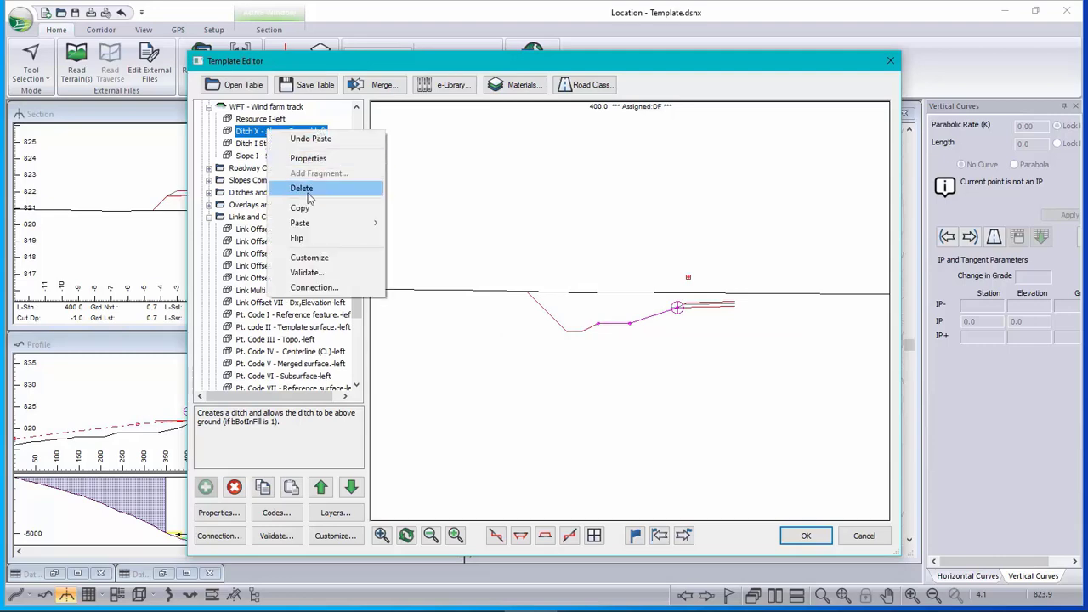
{"action": "mouse_move", "coordinate": [302, 224]}
{"action": "left_click", "coordinate": [433, 252]}
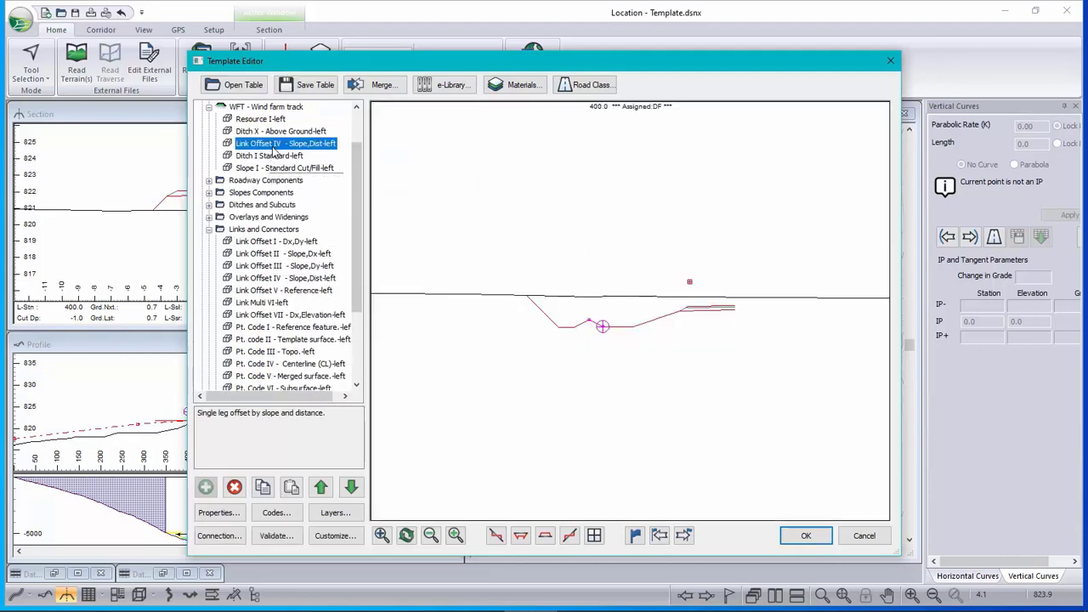
Set the WFT template's Link Offset IV slope to Other at 0% and its distance to 2 m.
{"action": "double_click", "coordinate": [275, 148]}
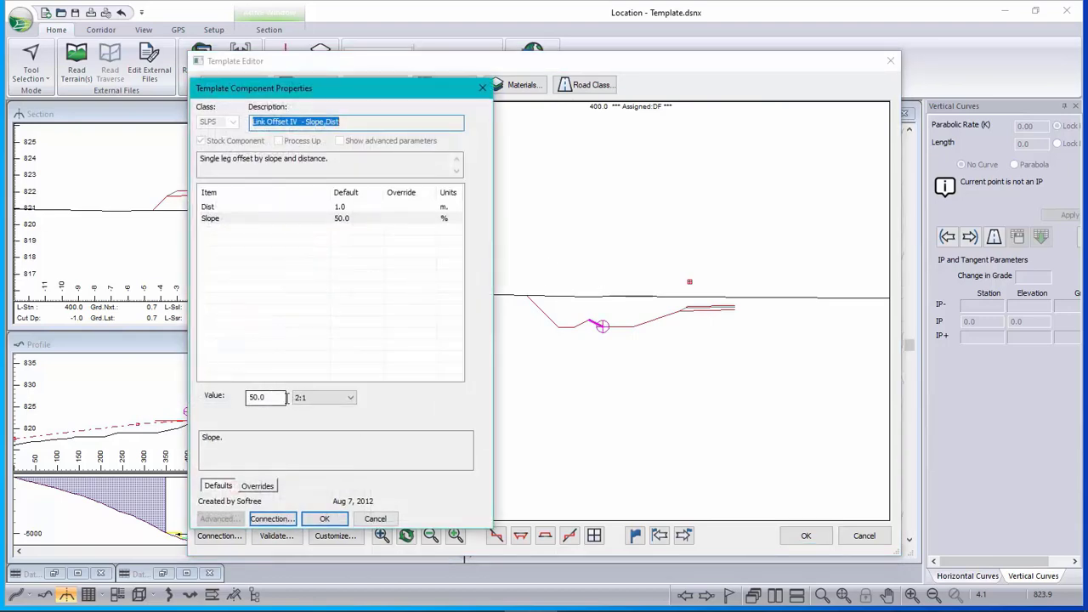
{"action": "left_click", "coordinate": [350, 397]}
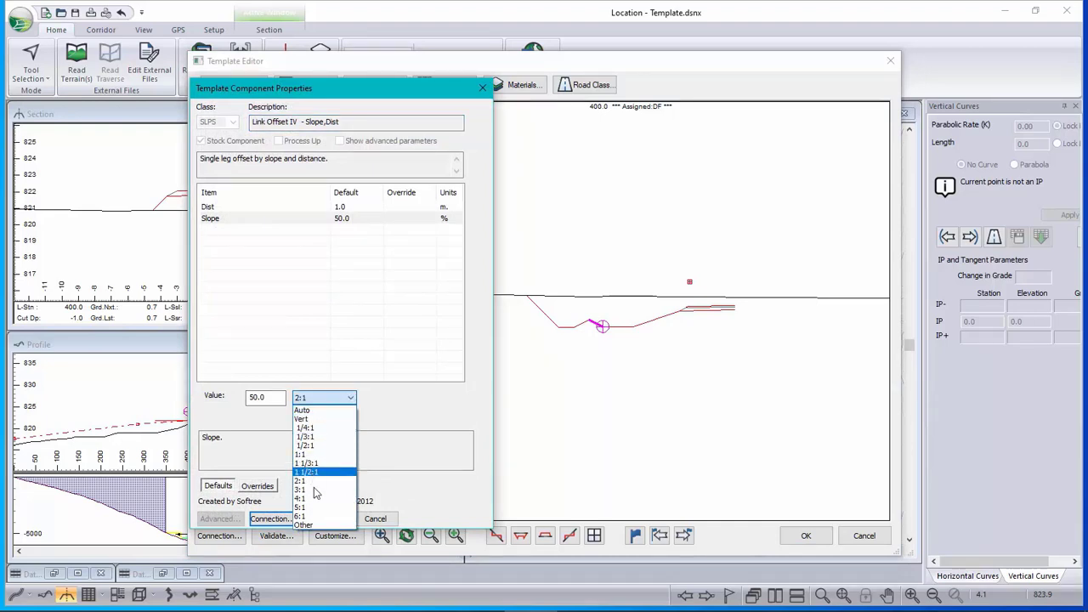
{"action": "left_click", "coordinate": [303, 525]}
{"action": "left_click", "coordinate": [268, 399]}
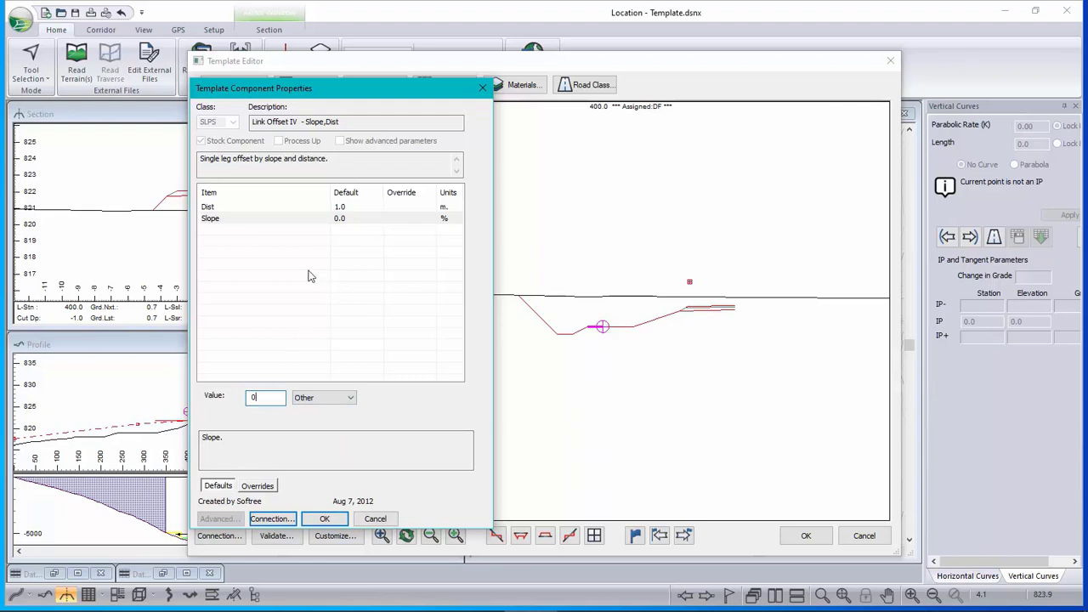
{"action": "left_click", "coordinate": [226, 210]}
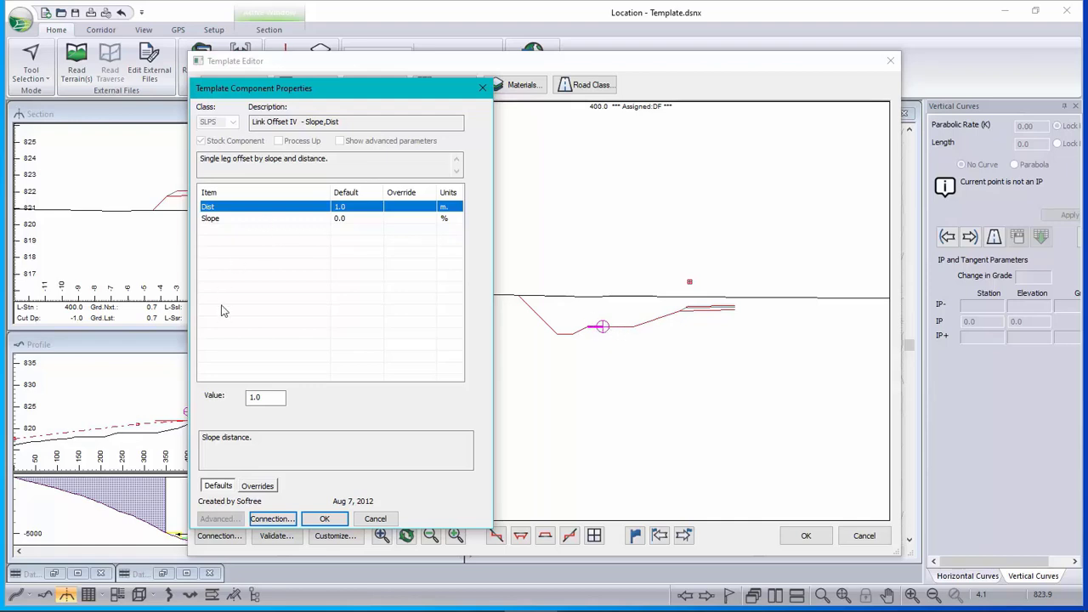
{"action": "double_click", "coordinate": [259, 397]}
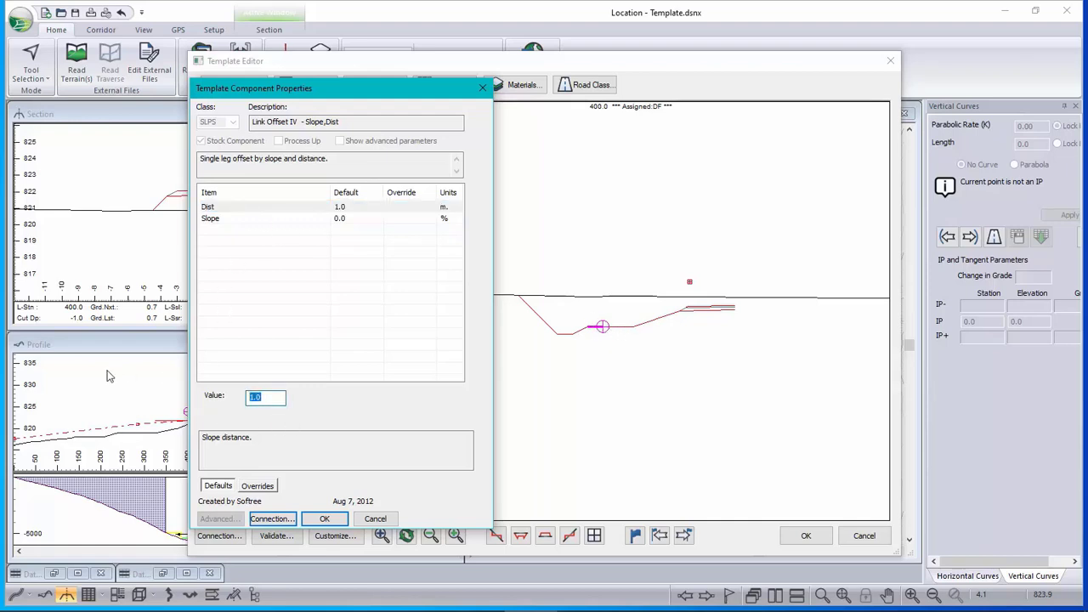
{"action": "type", "text": "2"}
{"action": "left_click", "coordinate": [325, 518]}
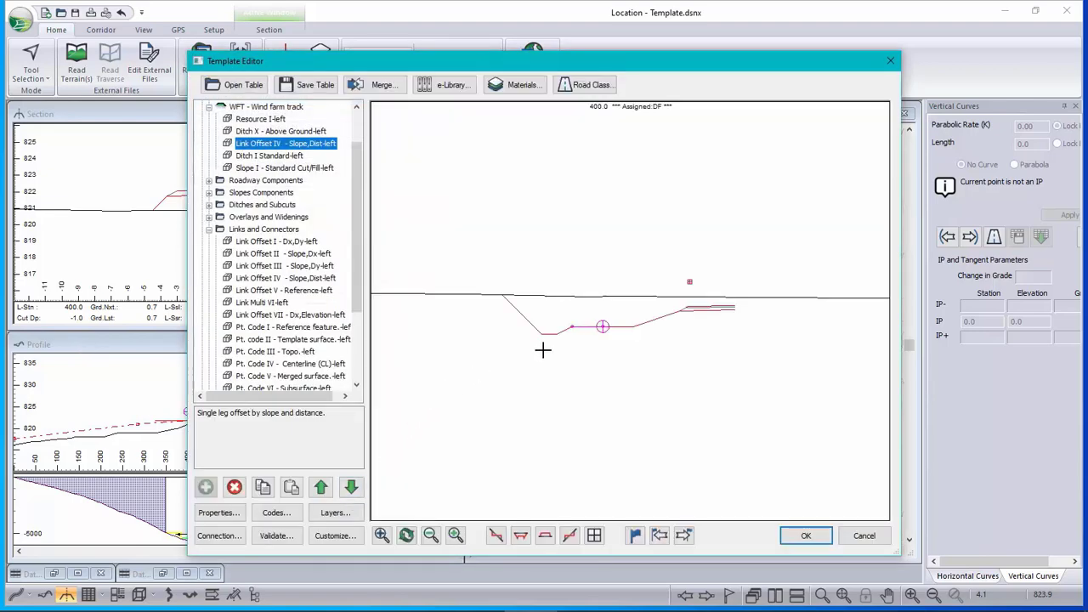
Examine the template raised above the ground line and compare it with the ditch and cableway in the Paint sketch.
{"action": "left_click_drag", "start_coordinate": [661, 332], "coordinate": [652, 263]}
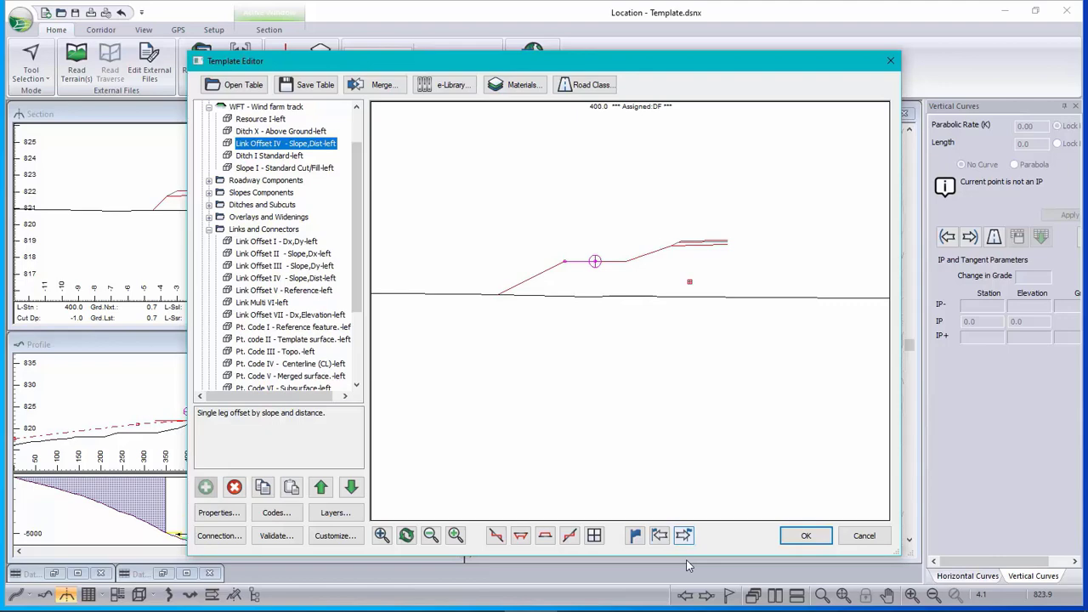
{"action": "left_click", "coordinate": [424, 601]}
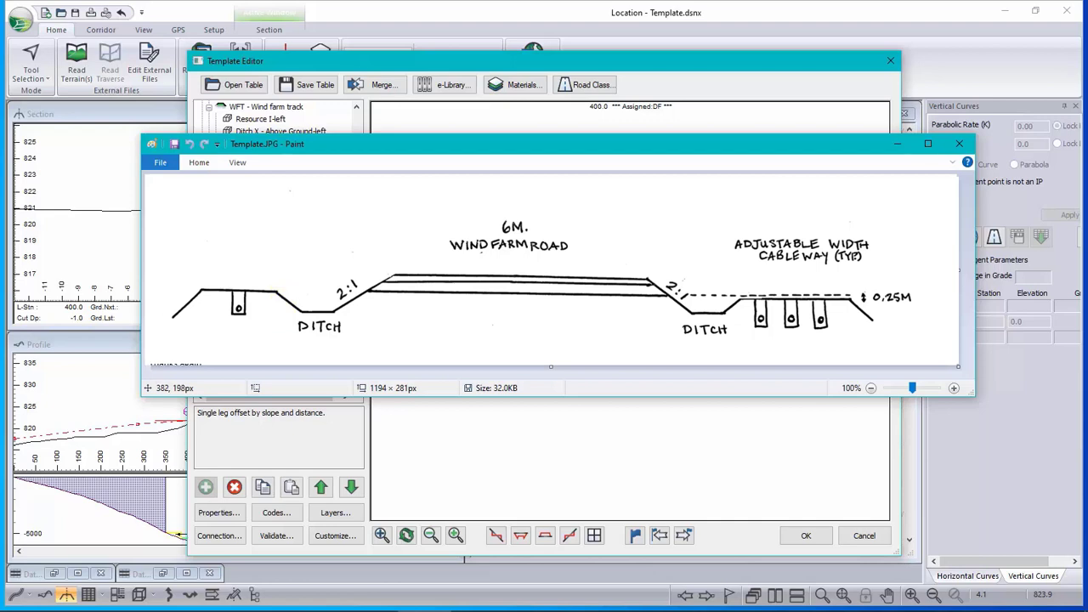
{"action": "left_click", "coordinate": [659, 66]}
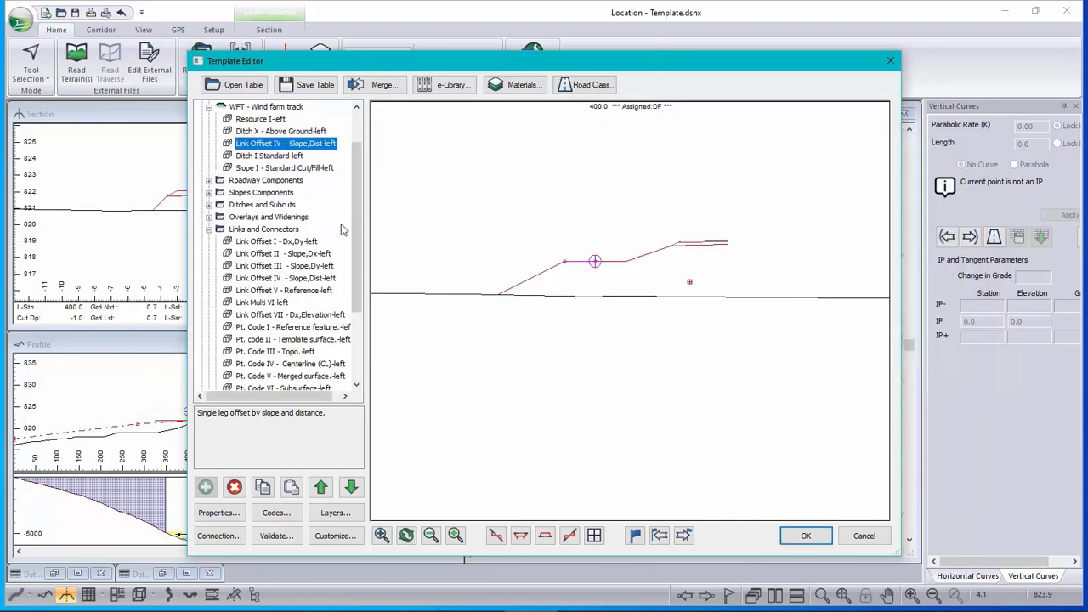
Give the WFT template's Ditch X - Above Ground-left a backslope height of 0.5 m and a 2:1 back slope.
{"action": "left_click", "coordinate": [281, 132]}
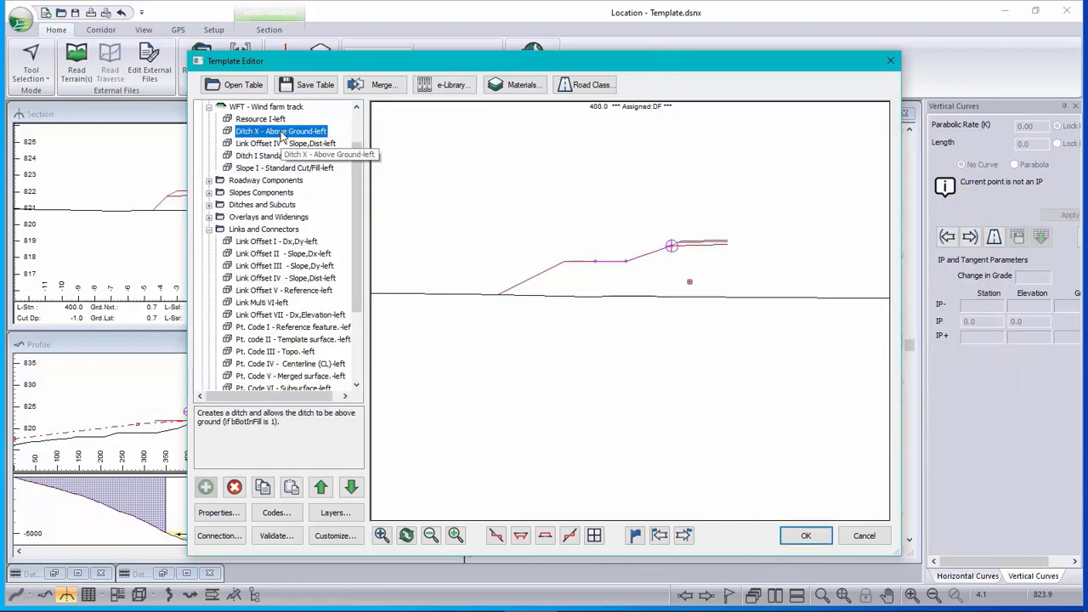
{"action": "double_click", "coordinate": [282, 132]}
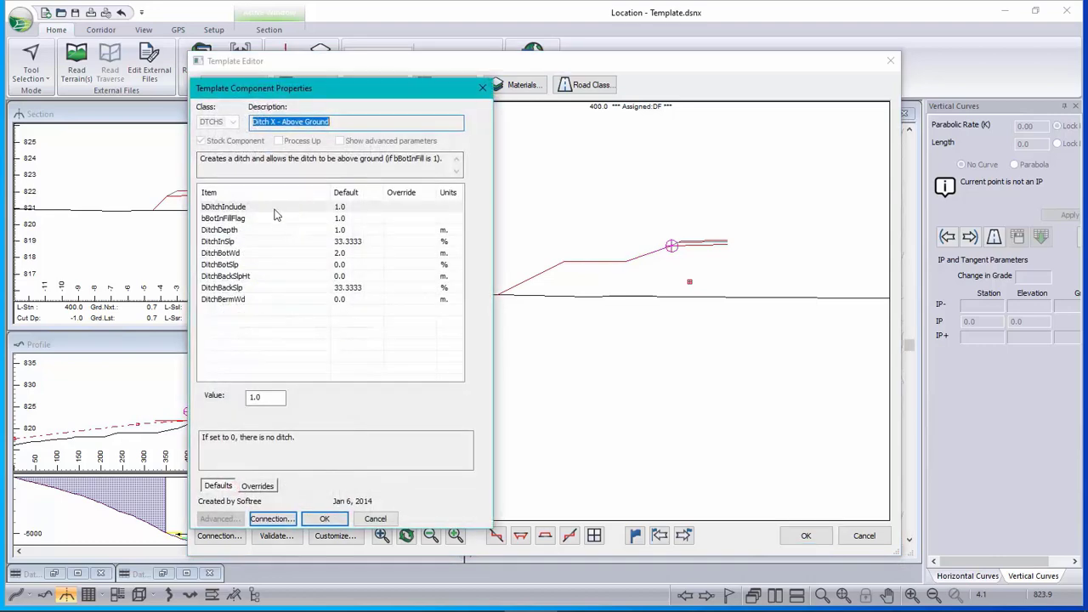
{"action": "left_click", "coordinate": [223, 277]}
{"action": "double_click", "coordinate": [275, 401]}
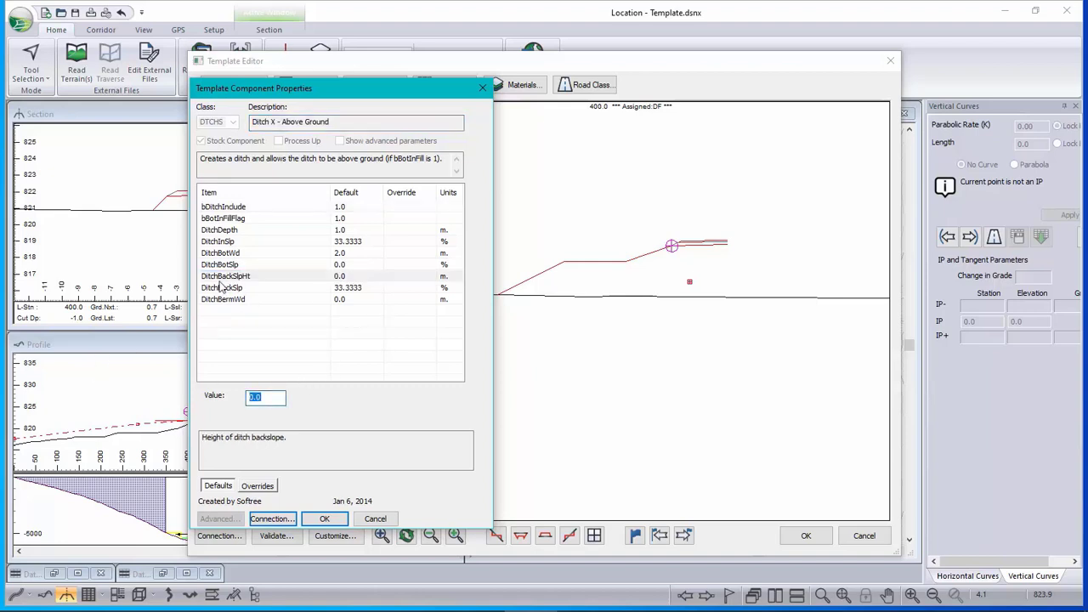
{"action": "type", "text": ".5"}
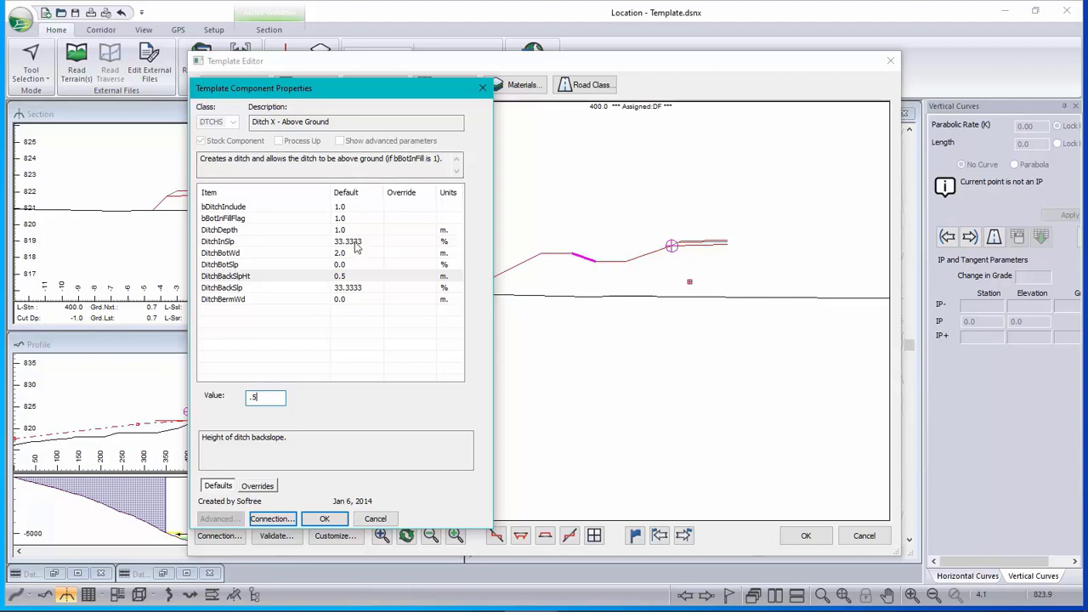
{"action": "left_click", "coordinate": [362, 290]}
{"action": "left_click", "coordinate": [351, 398]}
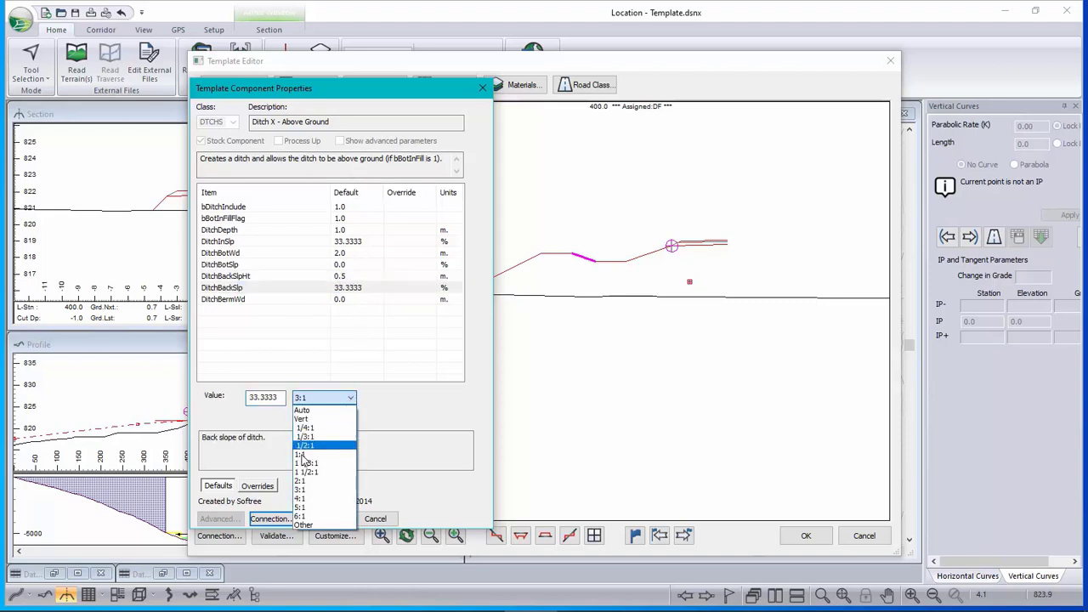
{"action": "left_click", "coordinate": [308, 481]}
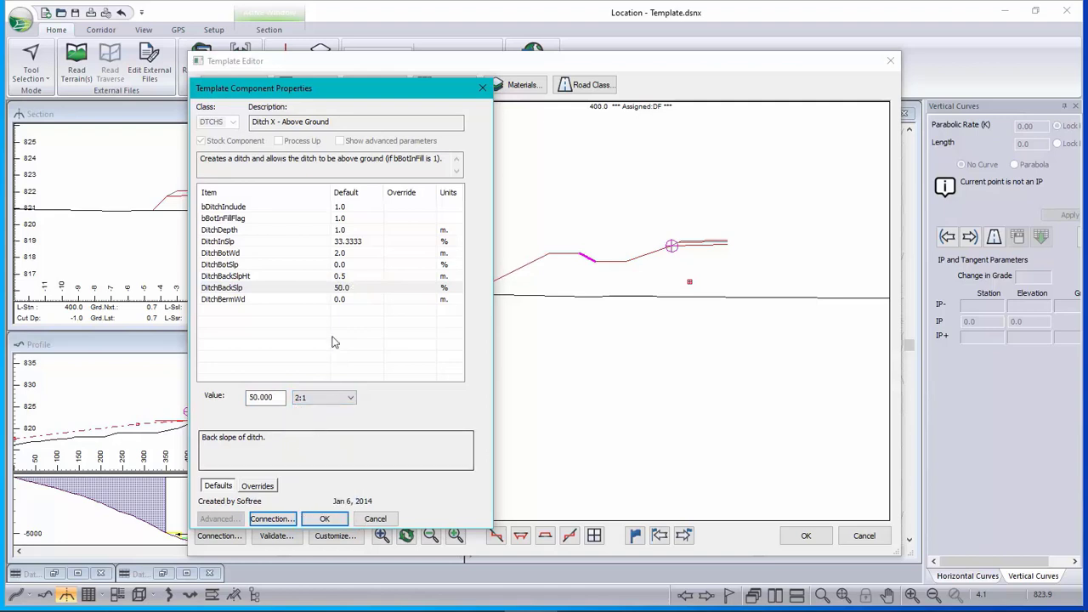
Set the above-ground ditch's in-slope to 2:1 and its depth to 0.75 m, and apply the component properties.
{"action": "left_click", "coordinate": [358, 244]}
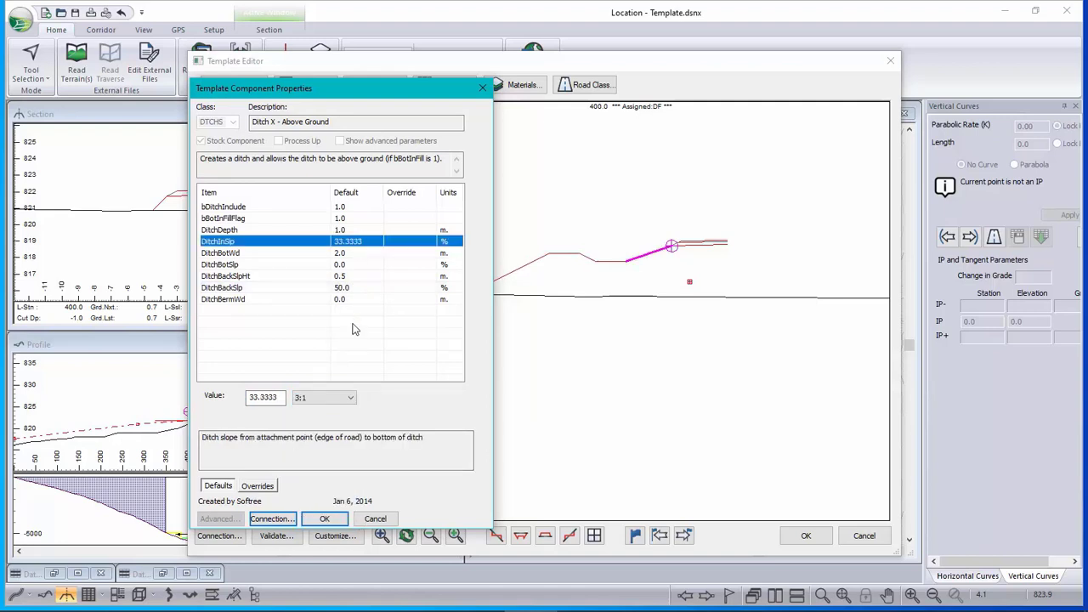
{"action": "left_click", "coordinate": [351, 398]}
{"action": "left_click", "coordinate": [307, 481]}
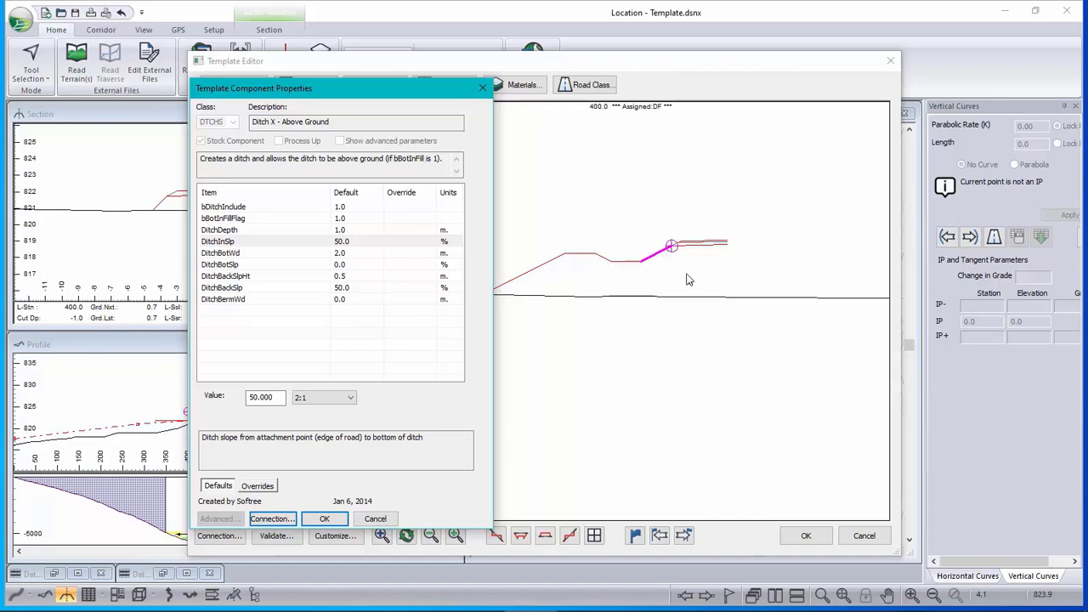
{"action": "left_click", "coordinate": [348, 230]}
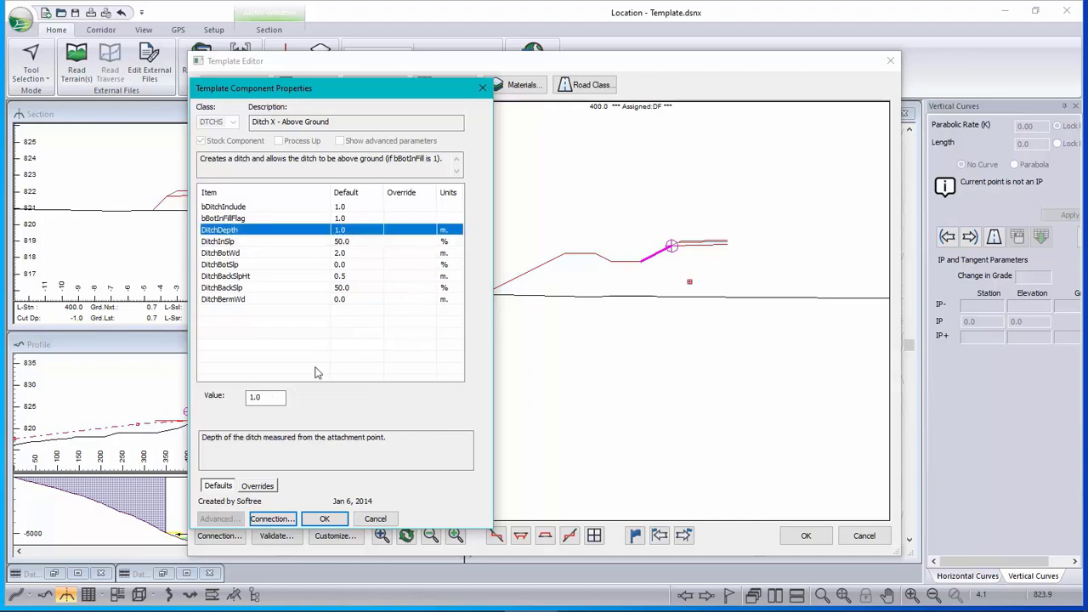
{"action": "double_click", "coordinate": [277, 396]}
{"action": "type", "text": ".75"}
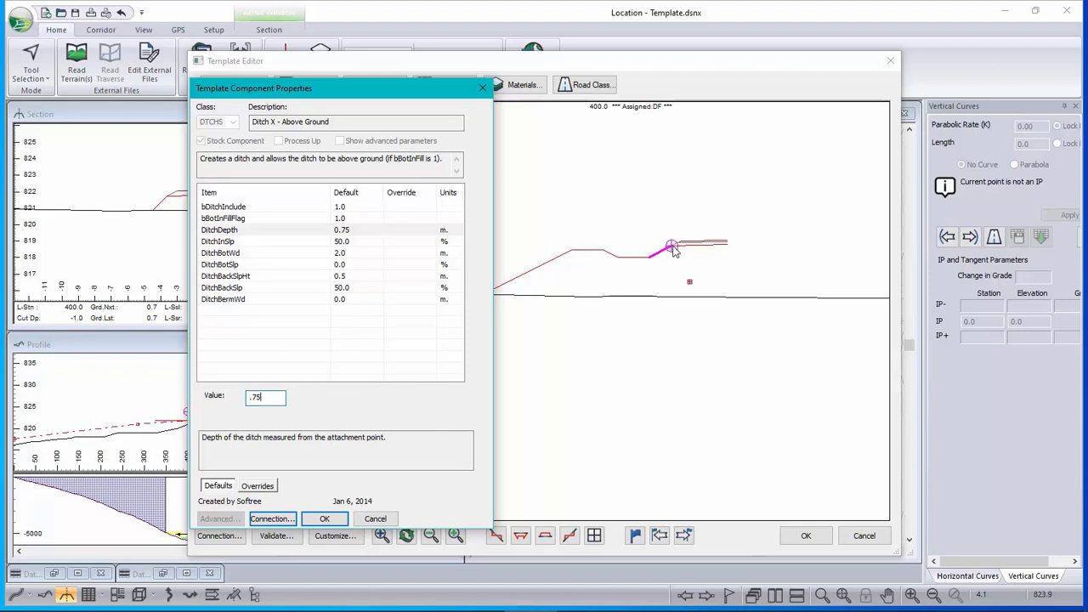
{"action": "left_click", "coordinate": [241, 277]}
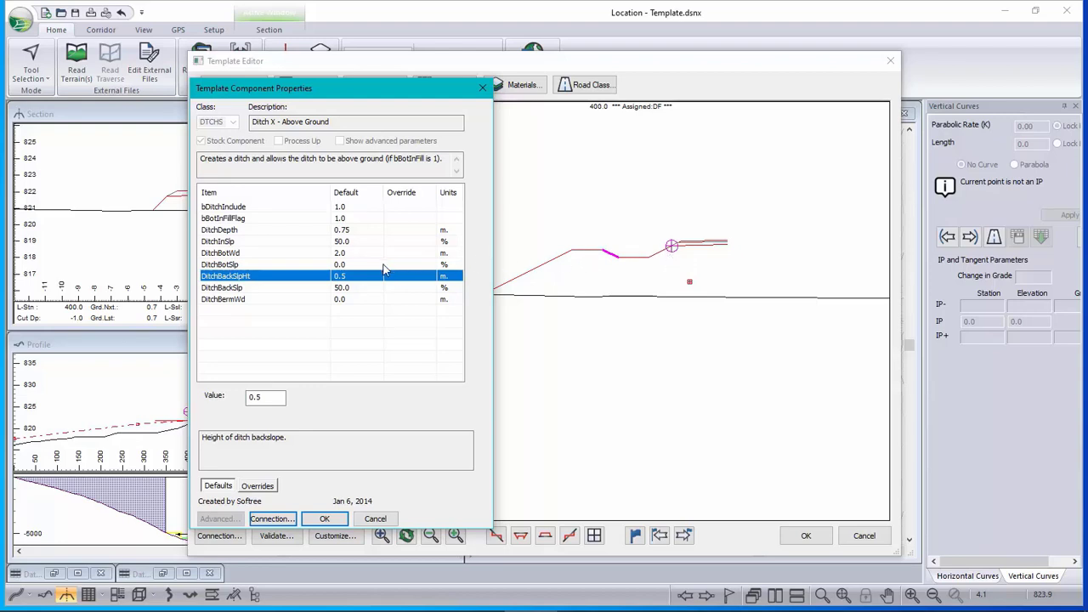
{"action": "left_click", "coordinate": [325, 519]}
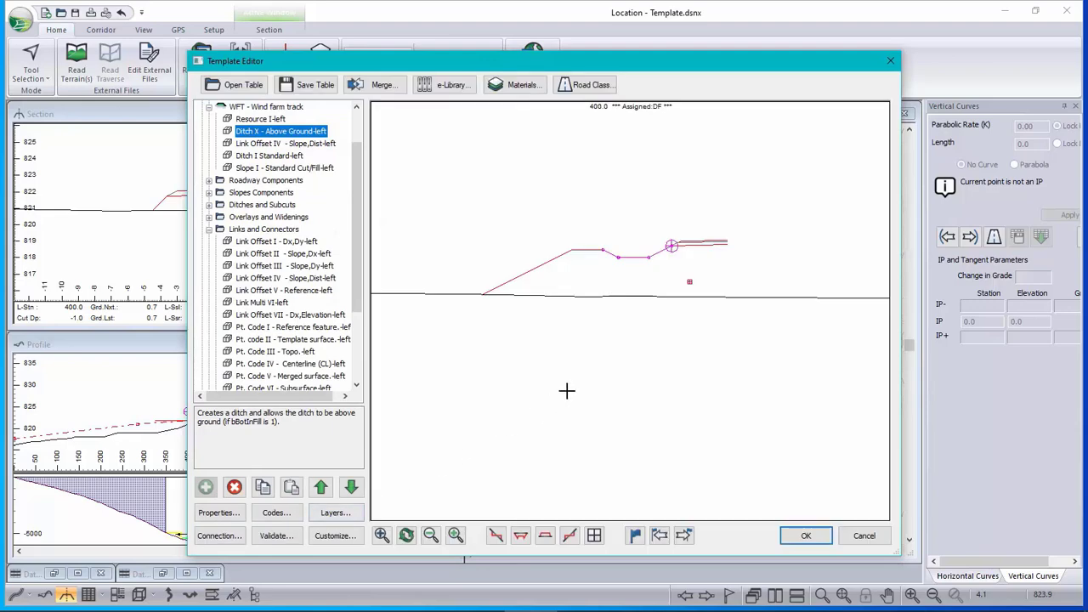
Set the bottom width of the WFT template's Ditch X - Above Ground-left to 1 m and apply the component properties.
{"action": "double_click", "coordinate": [254, 136]}
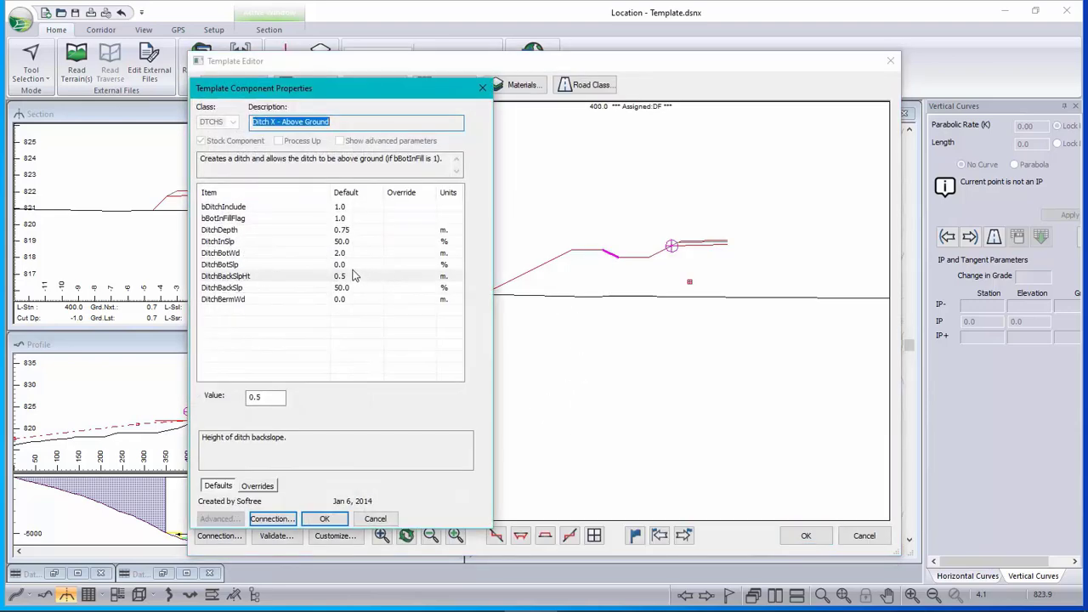
{"action": "left_click", "coordinate": [343, 253]}
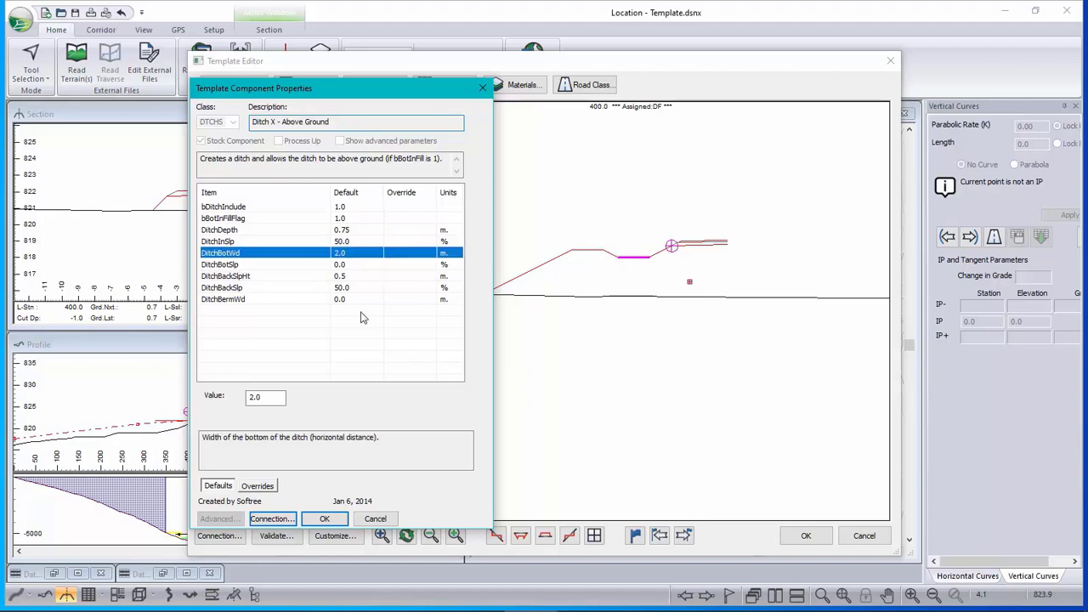
{"action": "key", "text": "Tab"}
{"action": "type", "text": "1"}
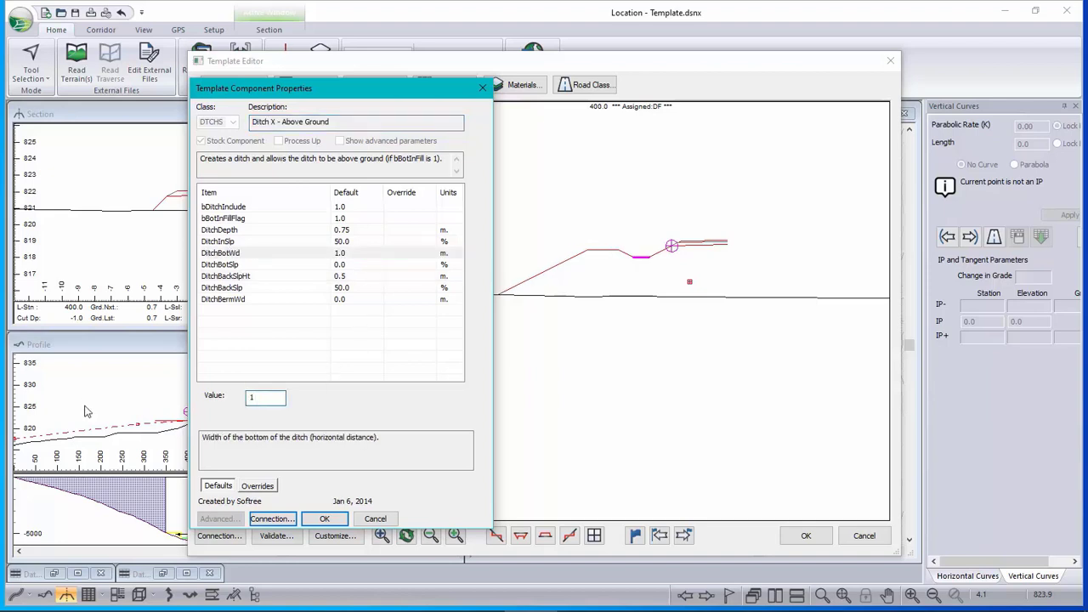
{"action": "left_click", "coordinate": [324, 518]}
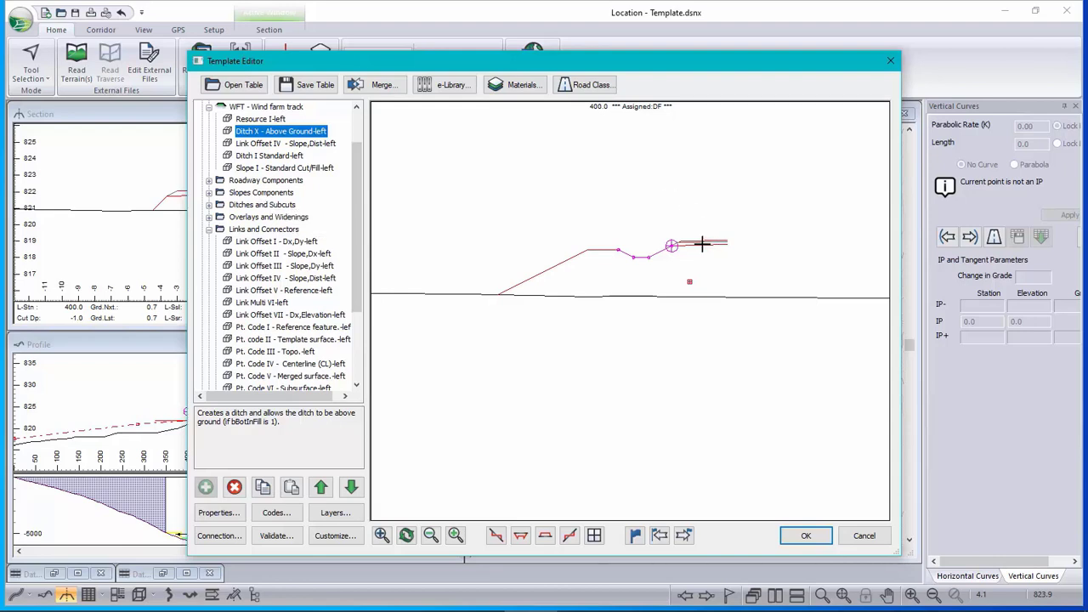
Lower the template preview below the ground line and examine its ditches, cableway link and cut slope.
{"action": "mouse_move", "coordinate": [702, 244]}
{"action": "middle_mouse_down"}
{"action": "mouse_move", "coordinate": [716, 307]}
{"action": "mouse_move", "coordinate": [708, 257]}
{"action": "middle_mouse_up"}
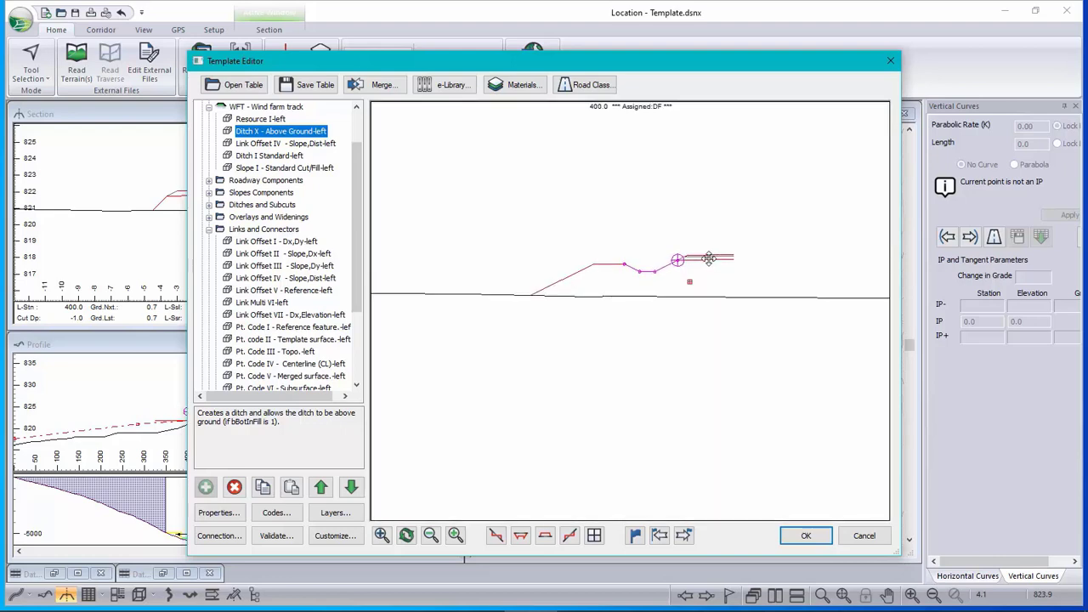
{"action": "middle_click_drag", "start_coordinate": [708, 257], "coordinate": [714, 310]}
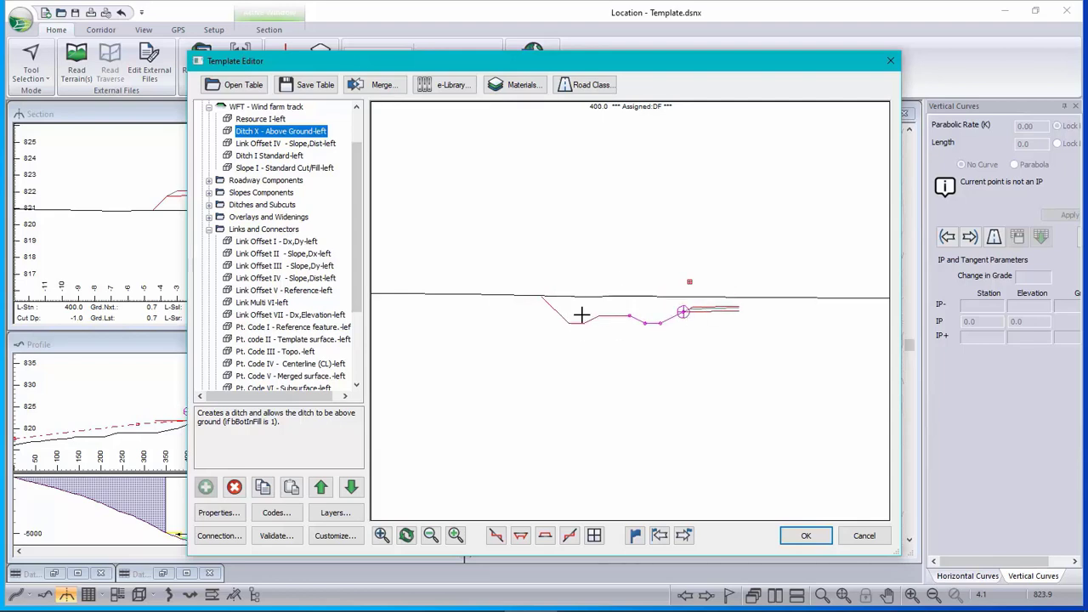
{"action": "scroll", "coordinate": [629, 312], "scroll_direction": "up", "scroll_amount": 3}
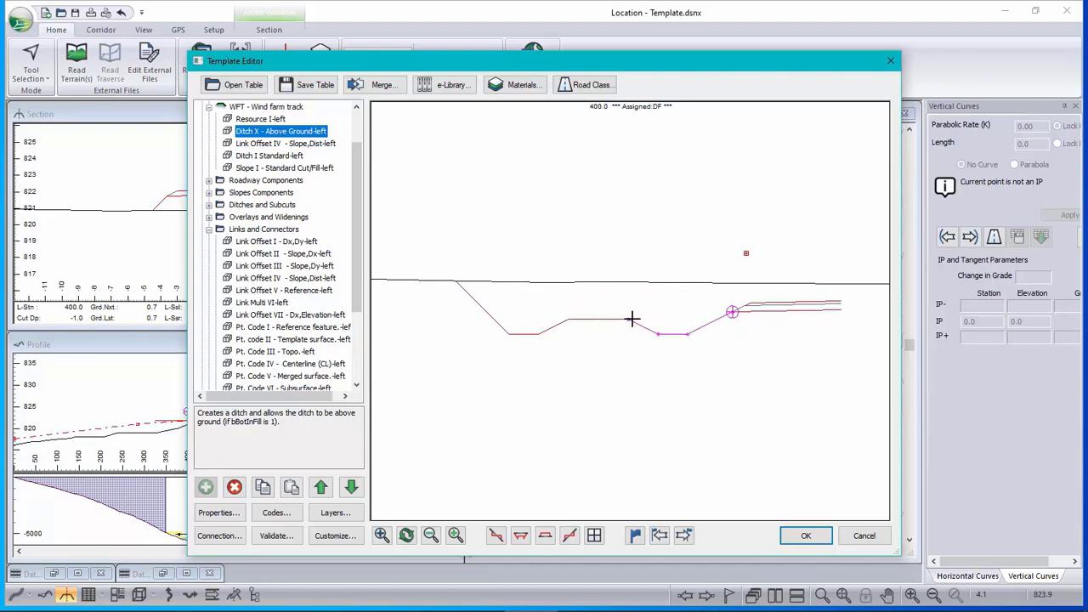
{"action": "mouse_move", "coordinate": [644, 323]}
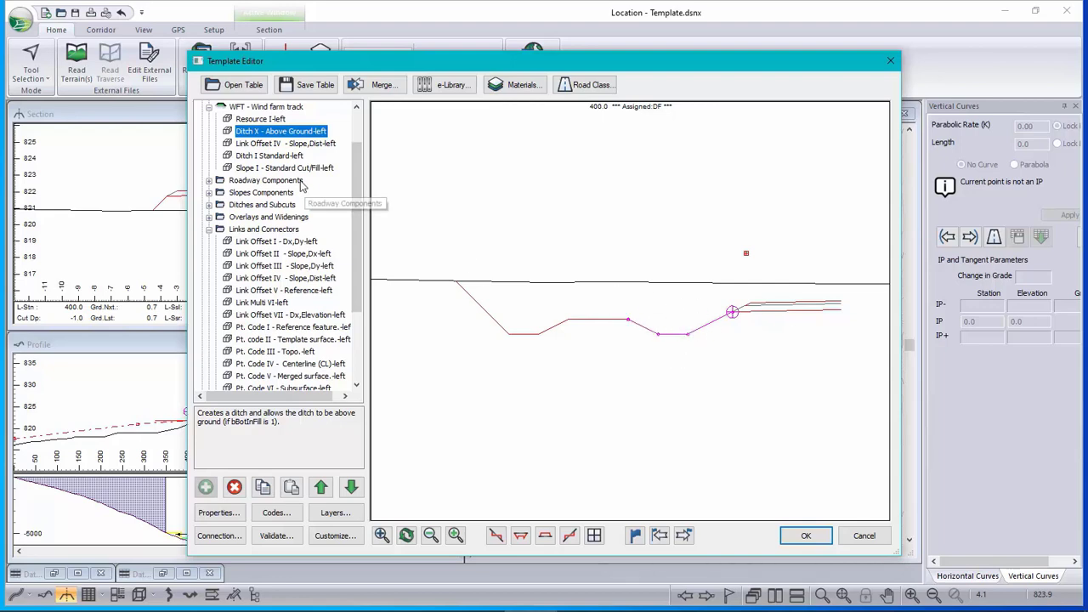
Set the slope of the WFT template's Link Offset IV component to 5% and apply the component properties.
{"action": "left_click", "coordinate": [260, 145]}
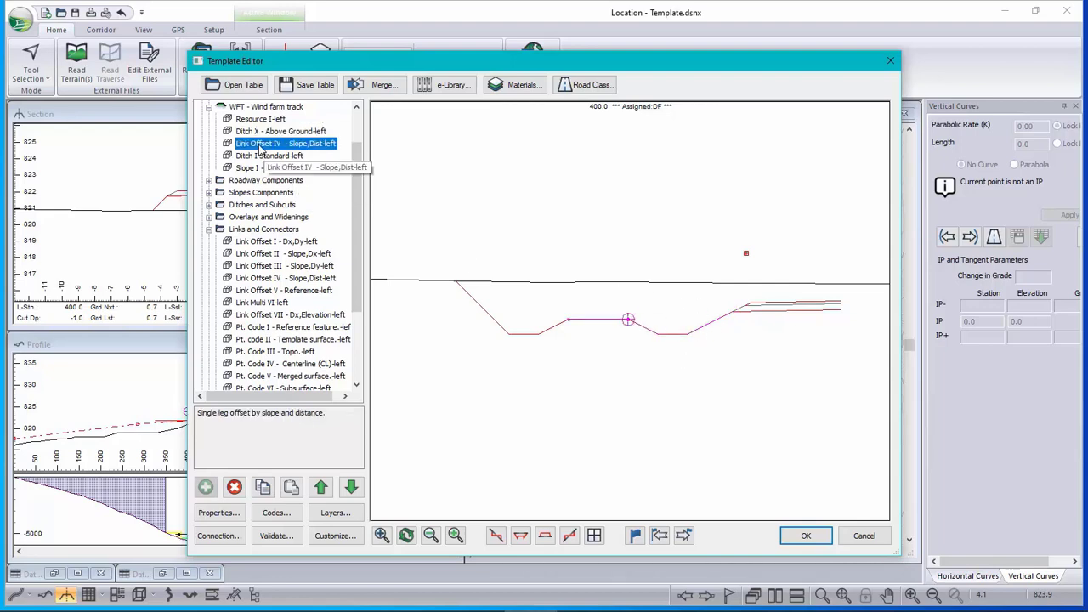
{"action": "double_click", "coordinate": [260, 145]}
{"action": "left_click", "coordinate": [209, 219]}
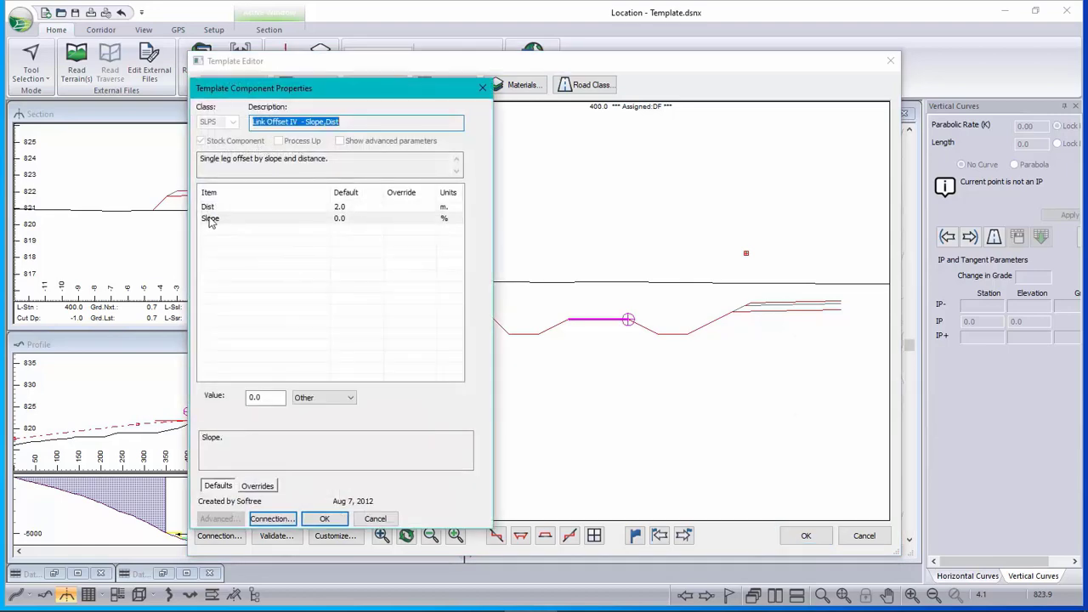
{"action": "key", "text": "Tab"}
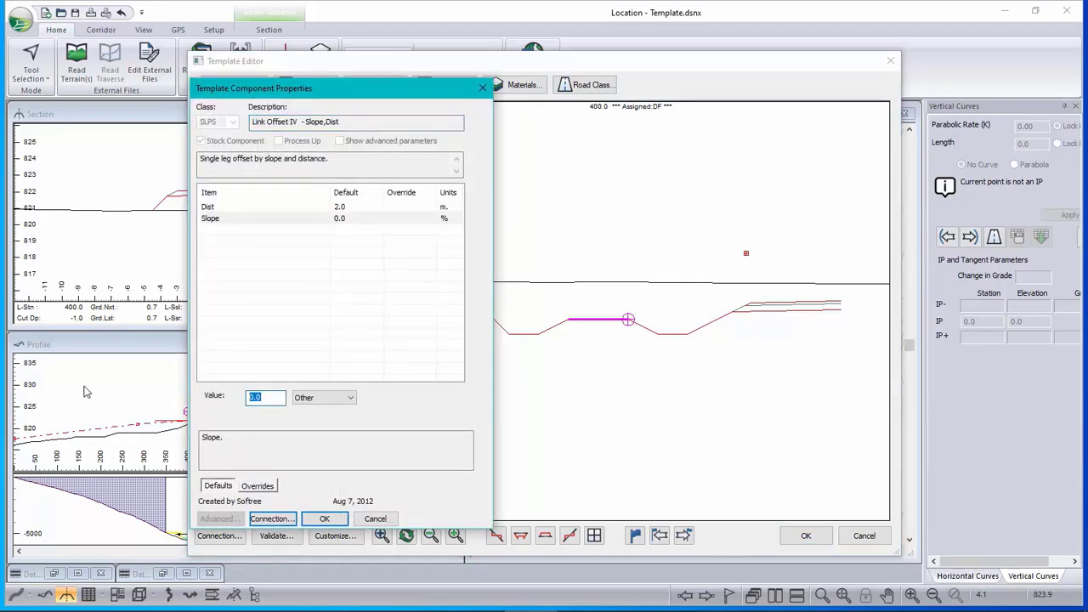
{"action": "type", "text": "10"}
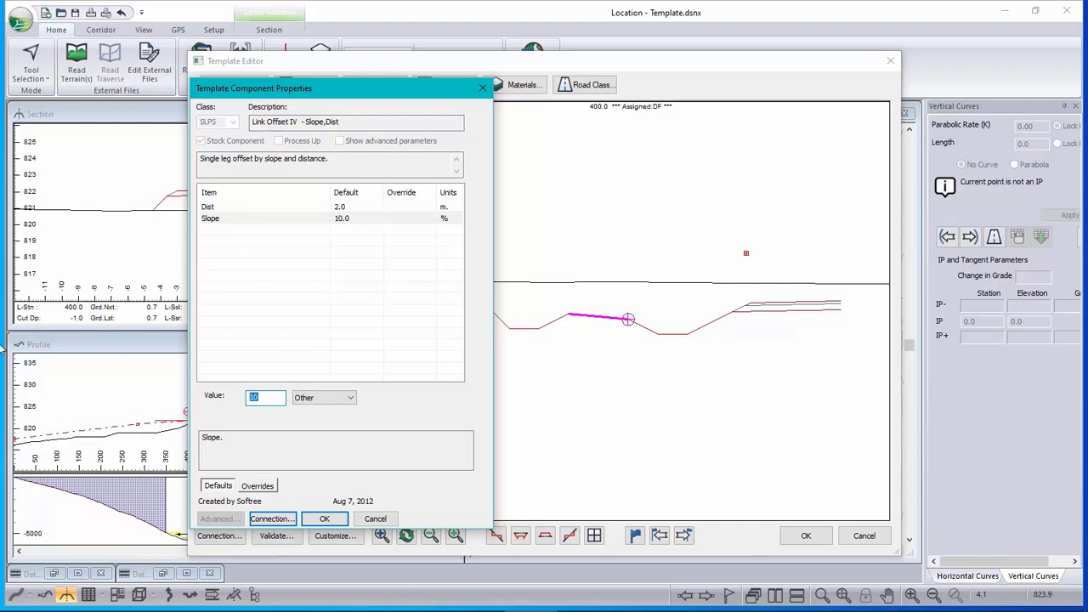
{"action": "type", "text": "5"}
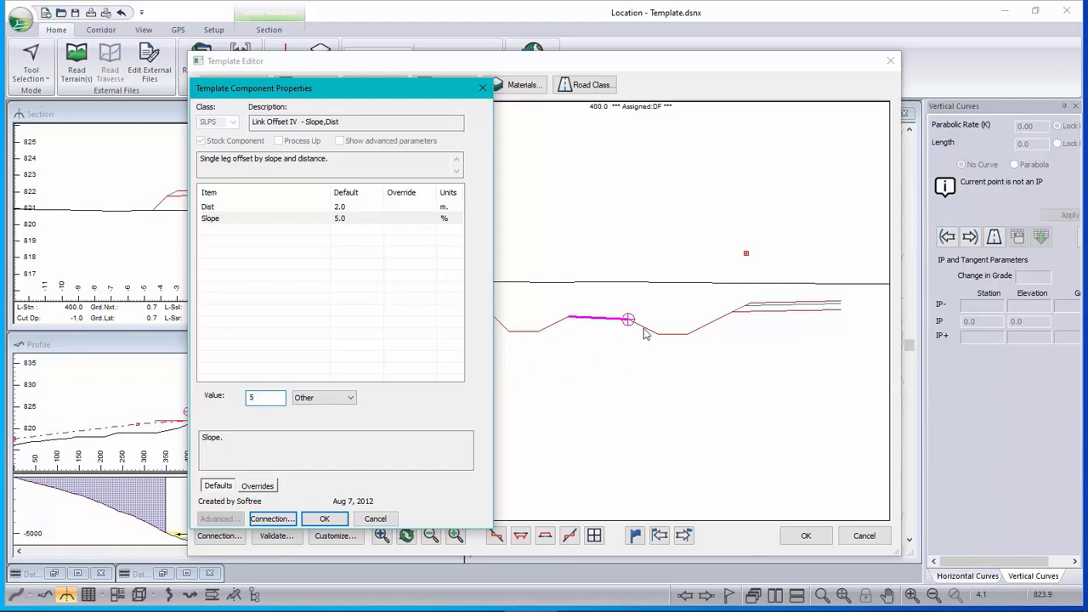
{"action": "left_click", "coordinate": [324, 518]}
Disable the WFT template's Ditch I Standard-left by setting its bDitchExclude value to 1, and apply the component properties.
{"action": "left_click", "coordinate": [264, 158]}
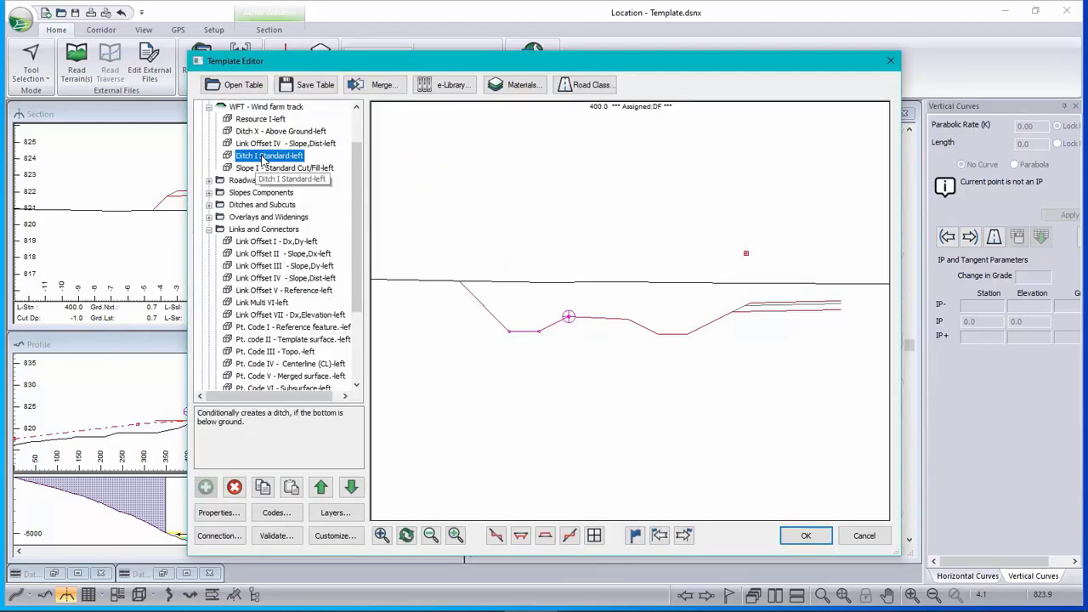
{"action": "right_click", "coordinate": [264, 159]}
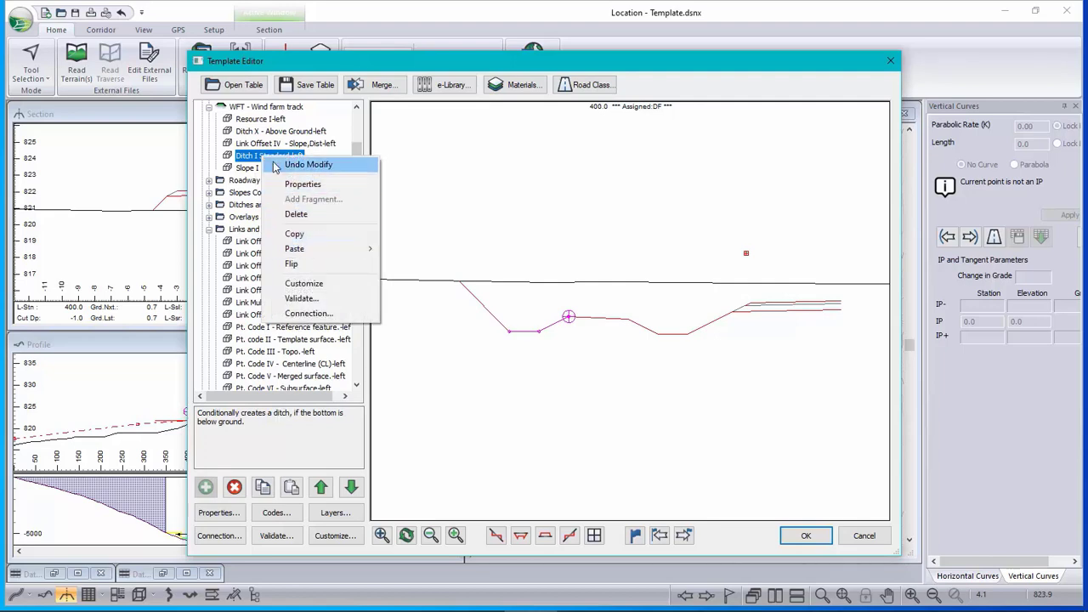
{"action": "left_click", "coordinate": [255, 158]}
{"action": "right_click", "coordinate": [255, 158]}
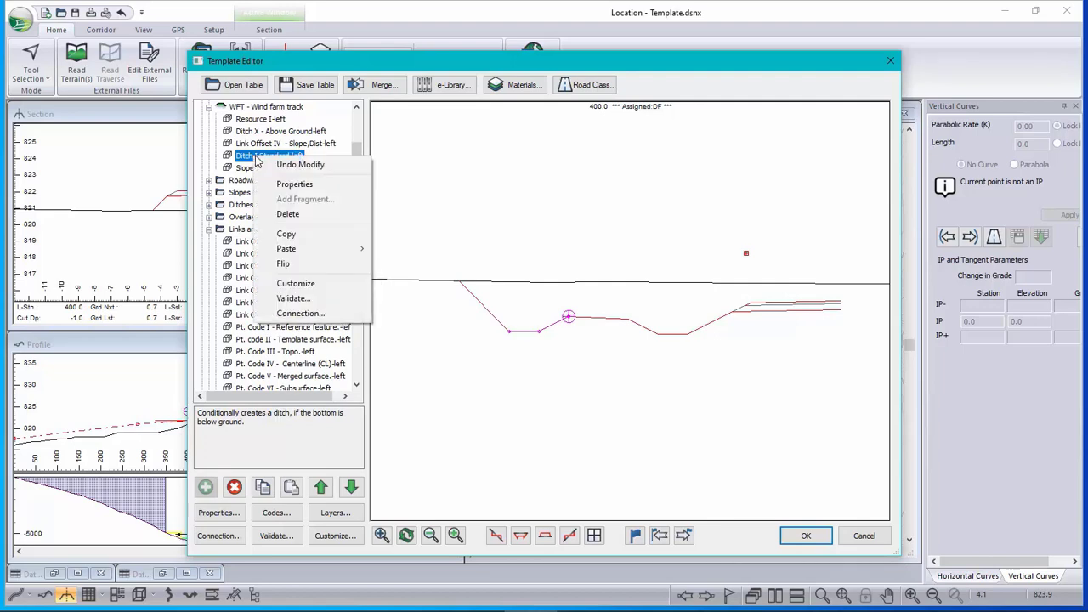
{"action": "left_click", "coordinate": [310, 185]}
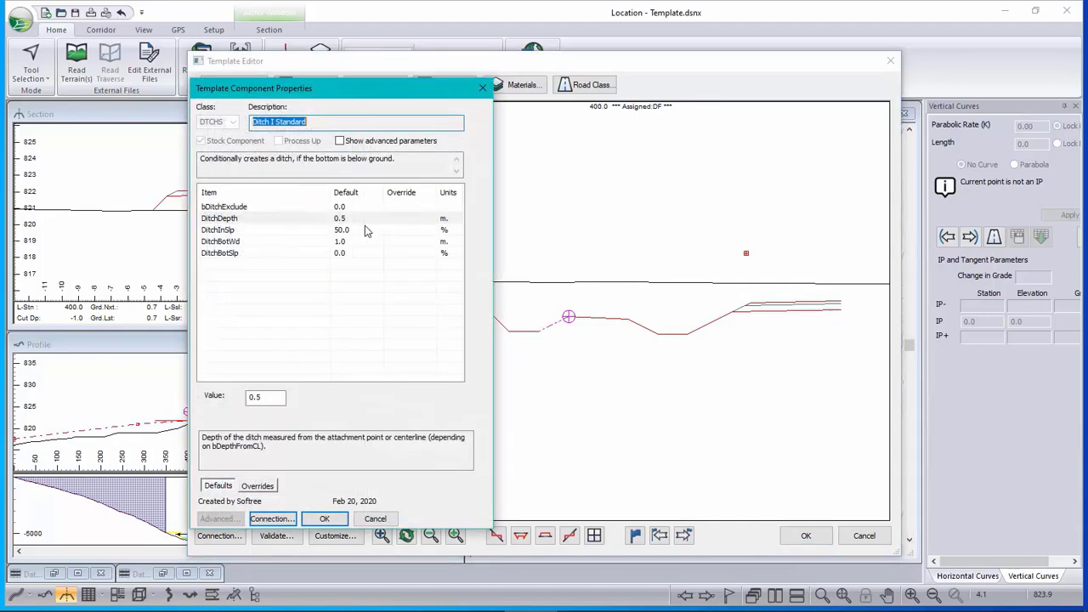
{"action": "left_click", "coordinate": [351, 208]}
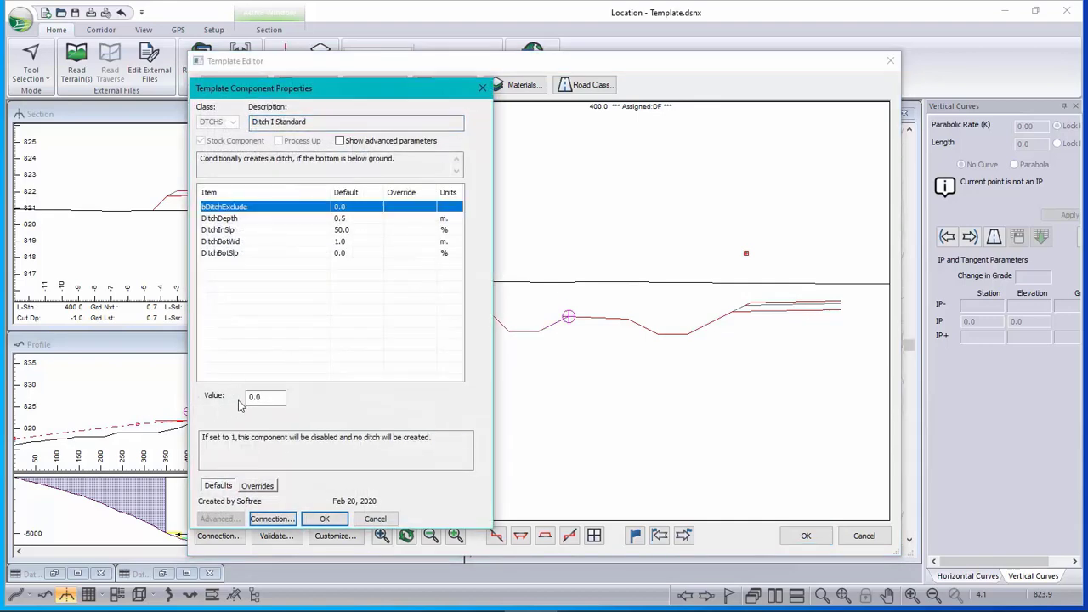
{"action": "double_click", "coordinate": [281, 397]}
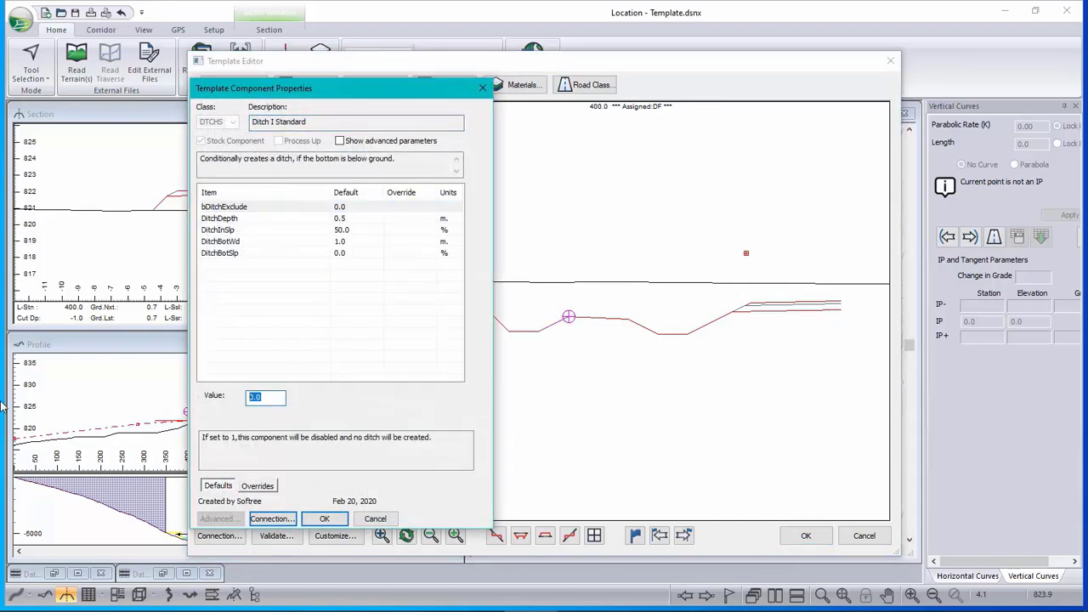
{"action": "type", "text": "1"}
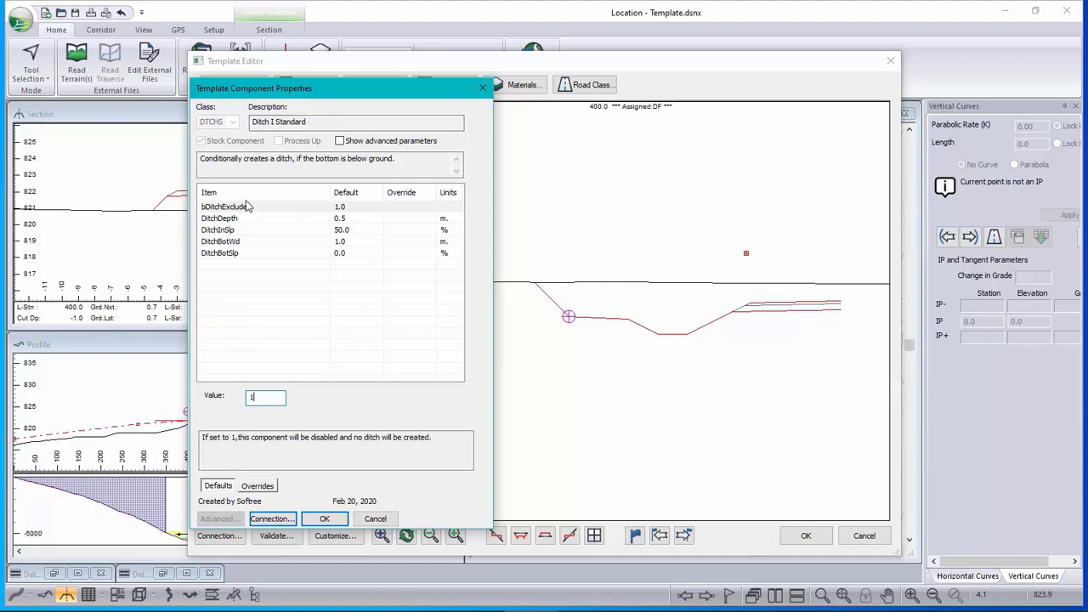
{"action": "left_click", "coordinate": [219, 210]}
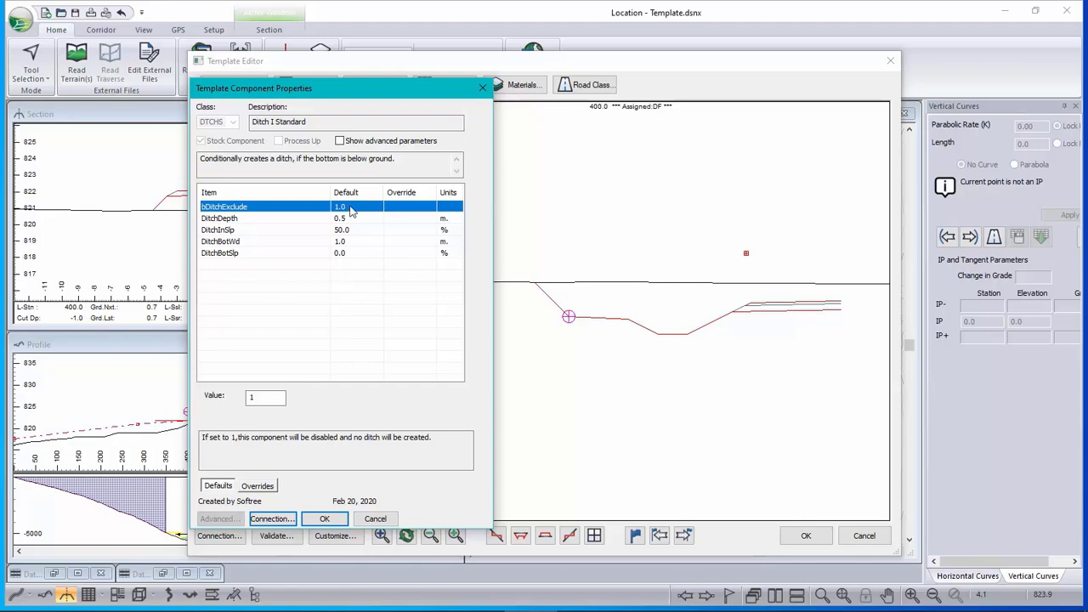
{"action": "left_click", "coordinate": [324, 518]}
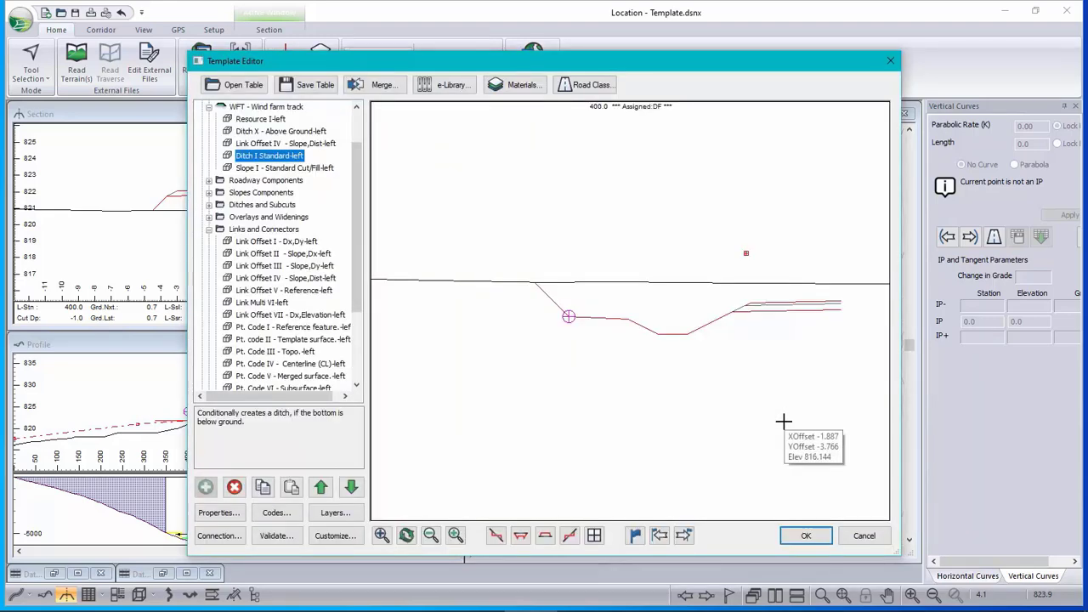
Check the template against the Paint sketch and raise its preview above the ground line to view the fill case.
{"action": "mouse_move", "coordinate": [620, 605]}
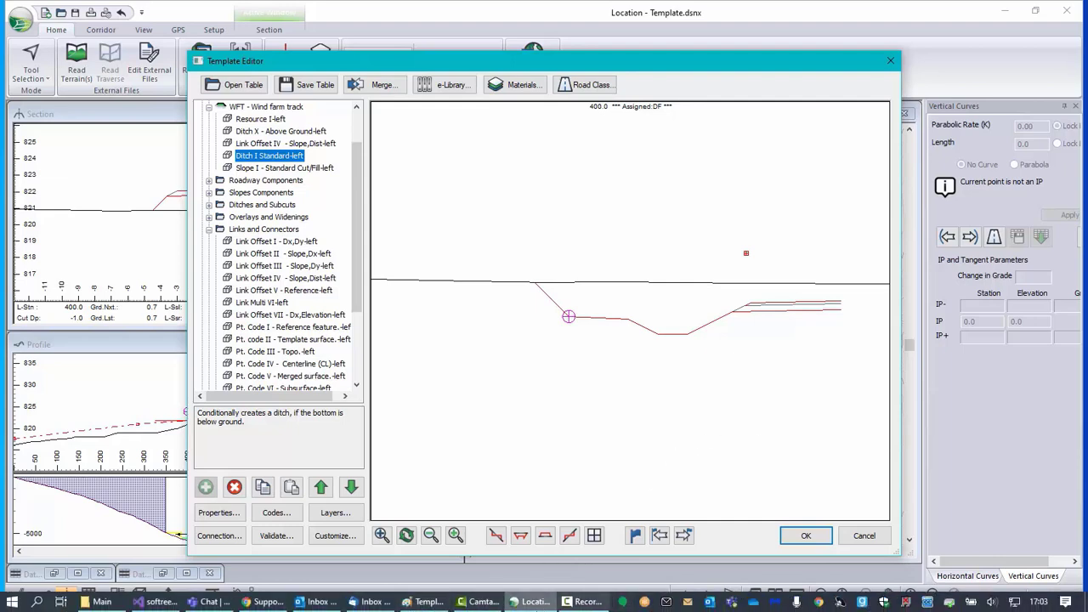
{"action": "left_click", "coordinate": [425, 602]}
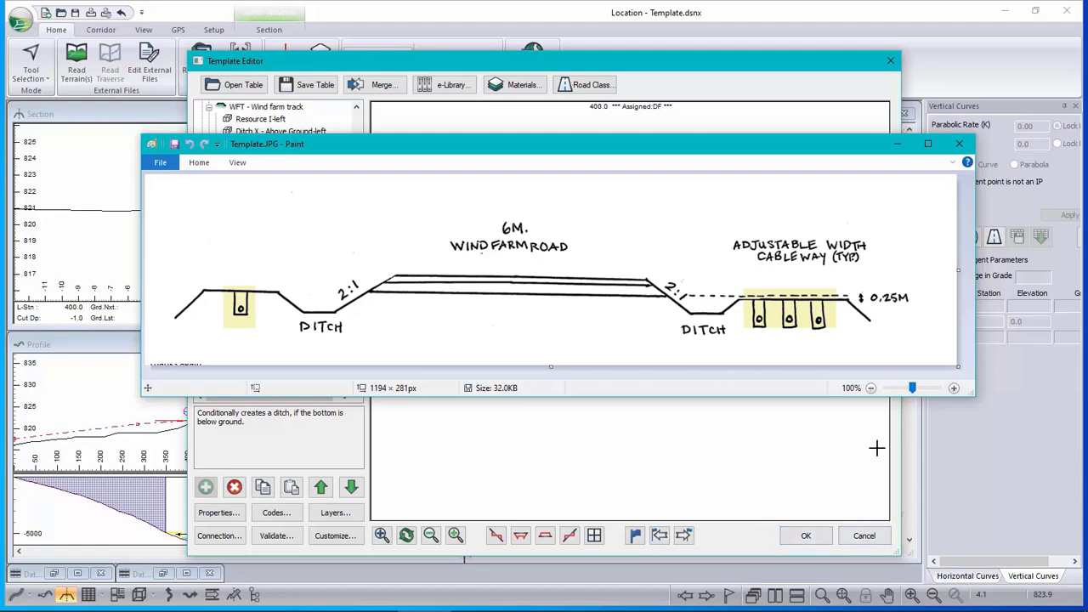
{"action": "left_click", "coordinate": [705, 72]}
{"action": "left_click_drag", "start_coordinate": [717, 323], "coordinate": [681, 241]}
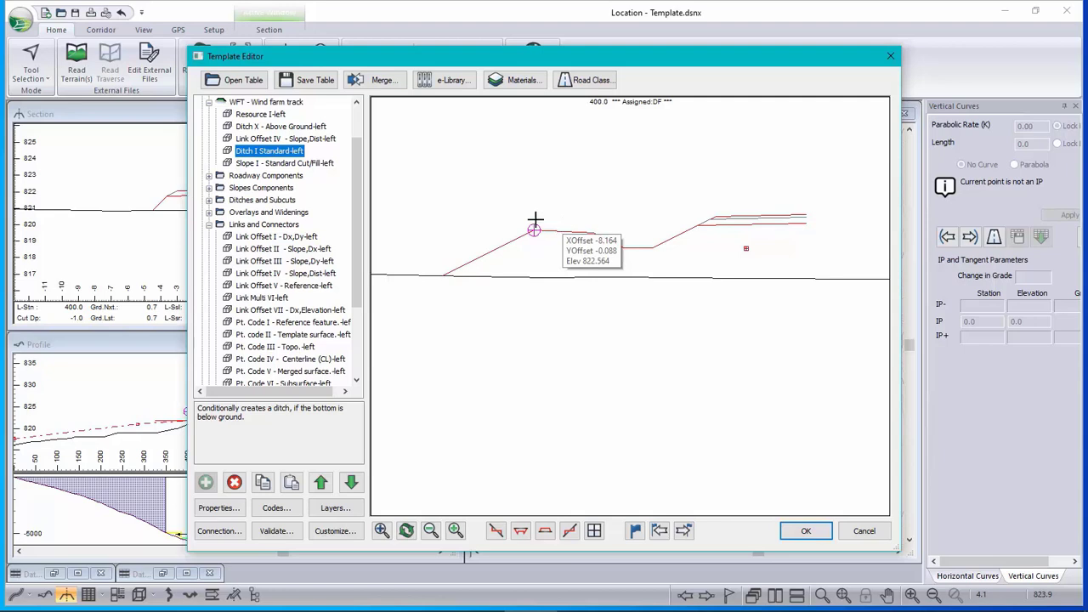
Copy the Barrier I - Guard Rail-left component from Walls and Barriers and paste it after Slope I in the WFT template.
{"action": "left_click", "coordinate": [209, 225]}
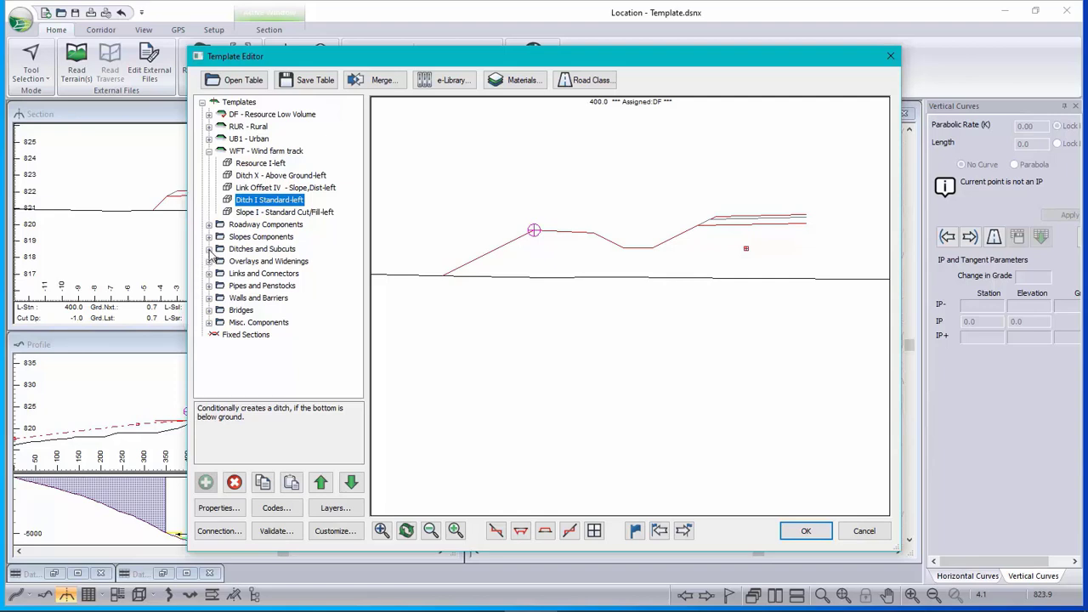
{"action": "left_click", "coordinate": [209, 298]}
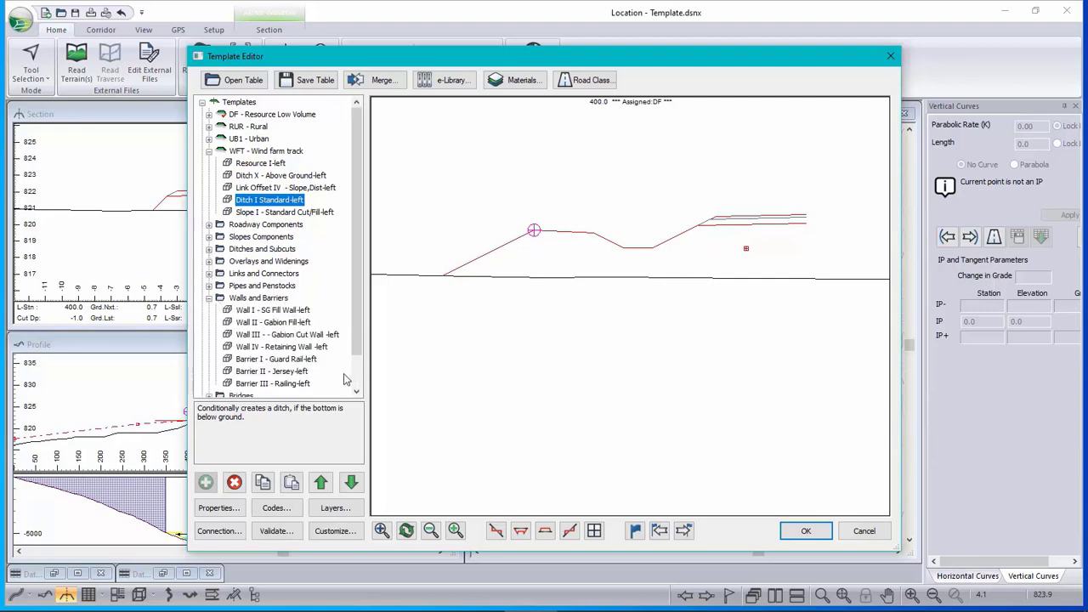
{"action": "left_click", "coordinate": [287, 360]}
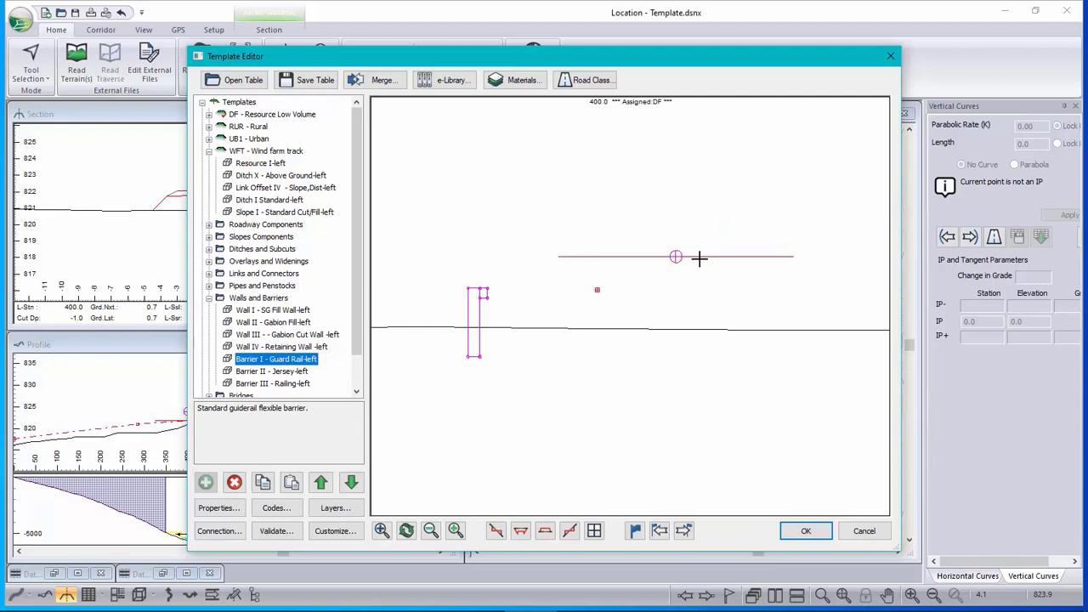
{"action": "right_click", "coordinate": [261, 360]}
{"action": "left_click", "coordinate": [304, 436]}
{"action": "right_click", "coordinate": [265, 214]}
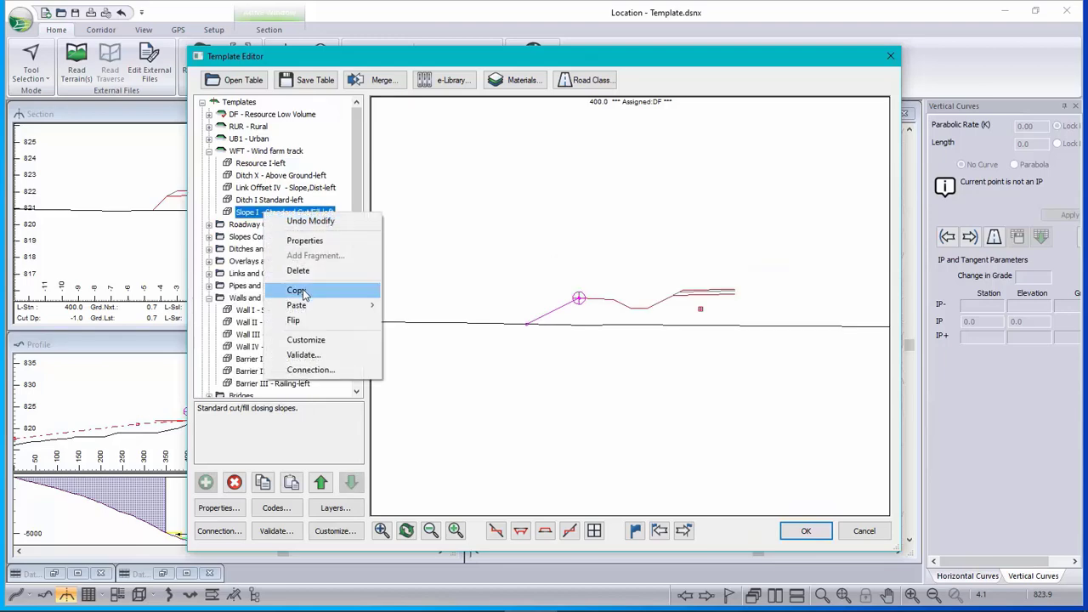
{"action": "mouse_move", "coordinate": [333, 305]}
{"action": "left_click", "coordinate": [430, 336]}
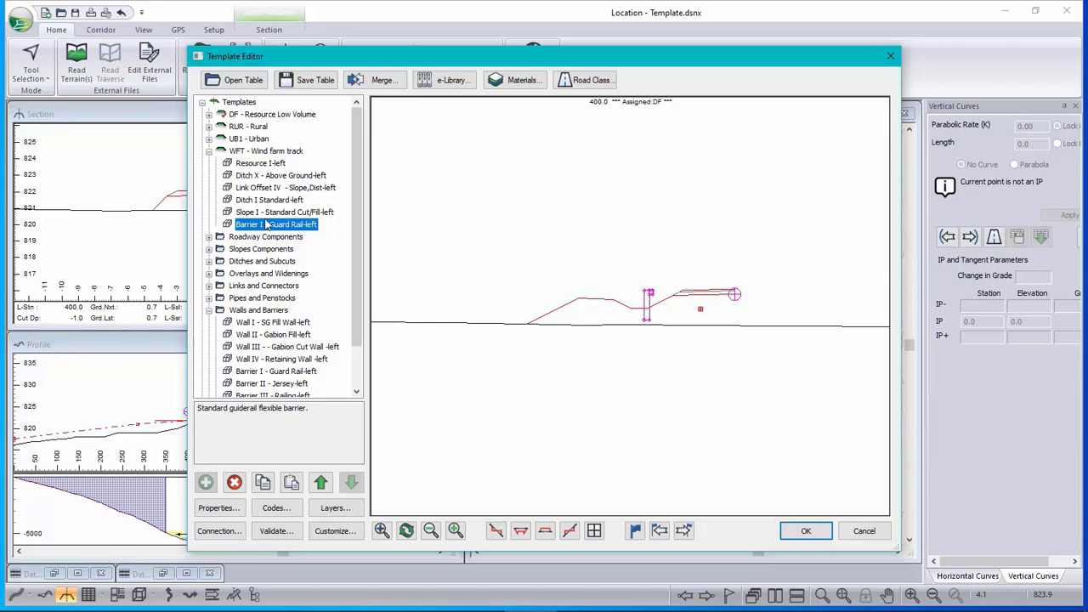
Set the WFT template's guard rail post depth to 1 m and its post height to 0 m.
{"action": "double_click", "coordinate": [429, 313]}
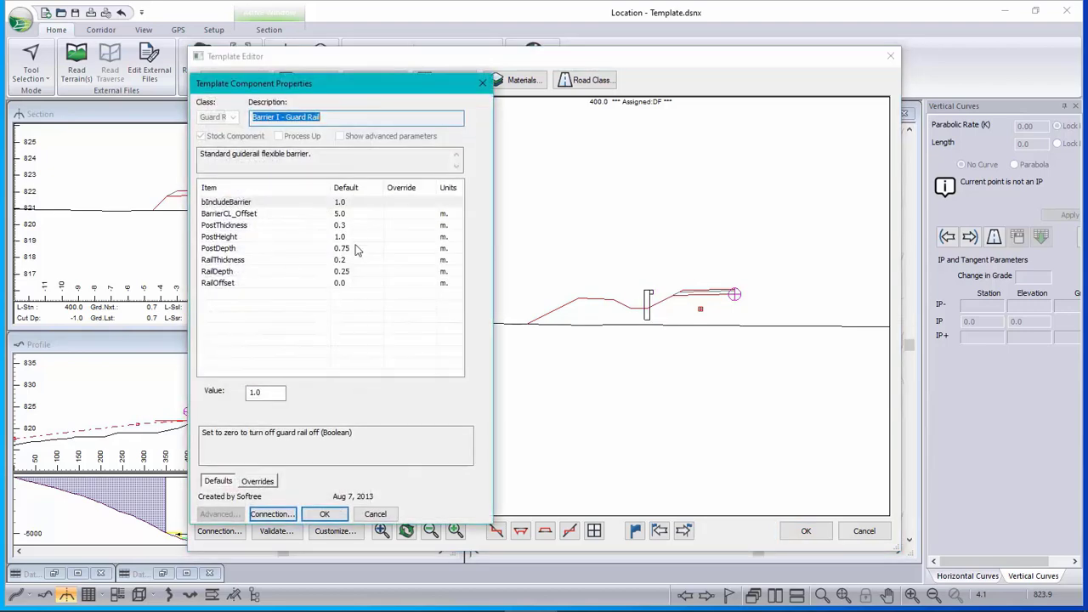
{"action": "left_click", "coordinate": [227, 251]}
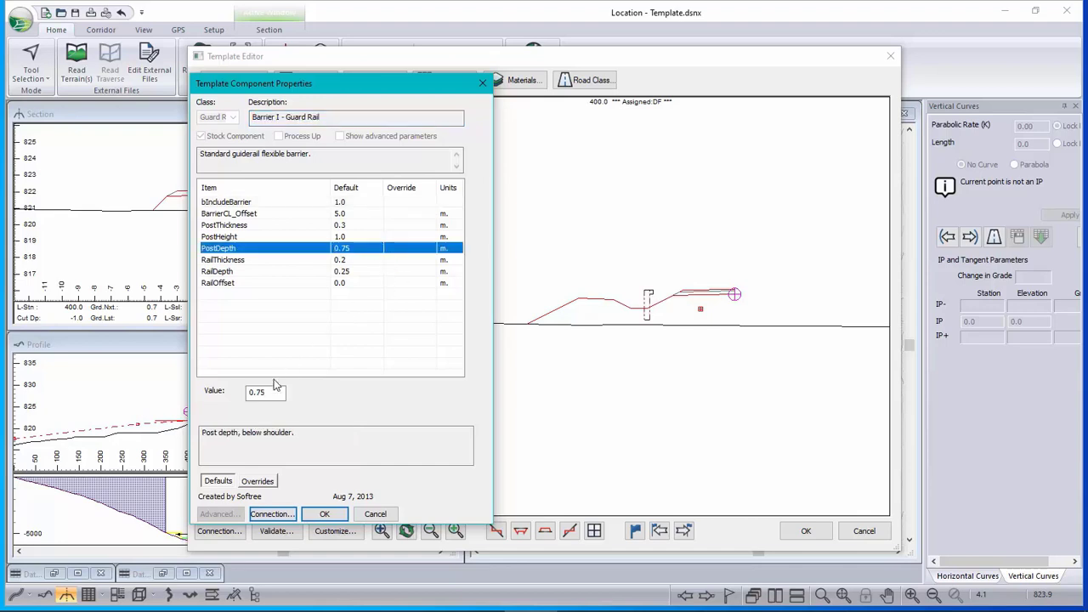
{"action": "double_click", "coordinate": [265, 392]}
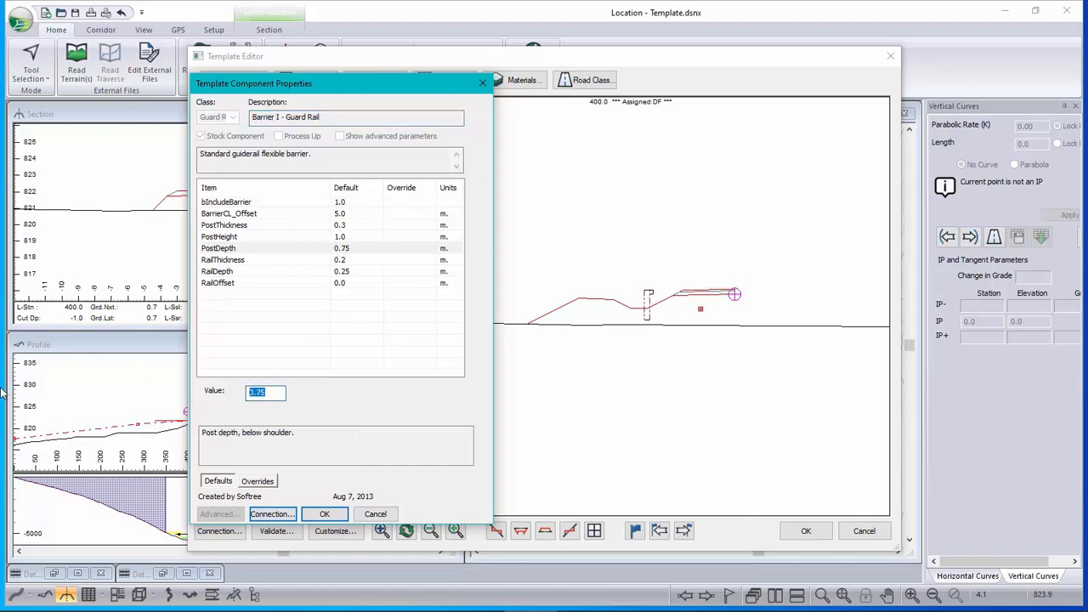
{"action": "type", "text": "1"}
{"action": "left_click", "coordinate": [228, 238]}
{"action": "double_click", "coordinate": [270, 391]}
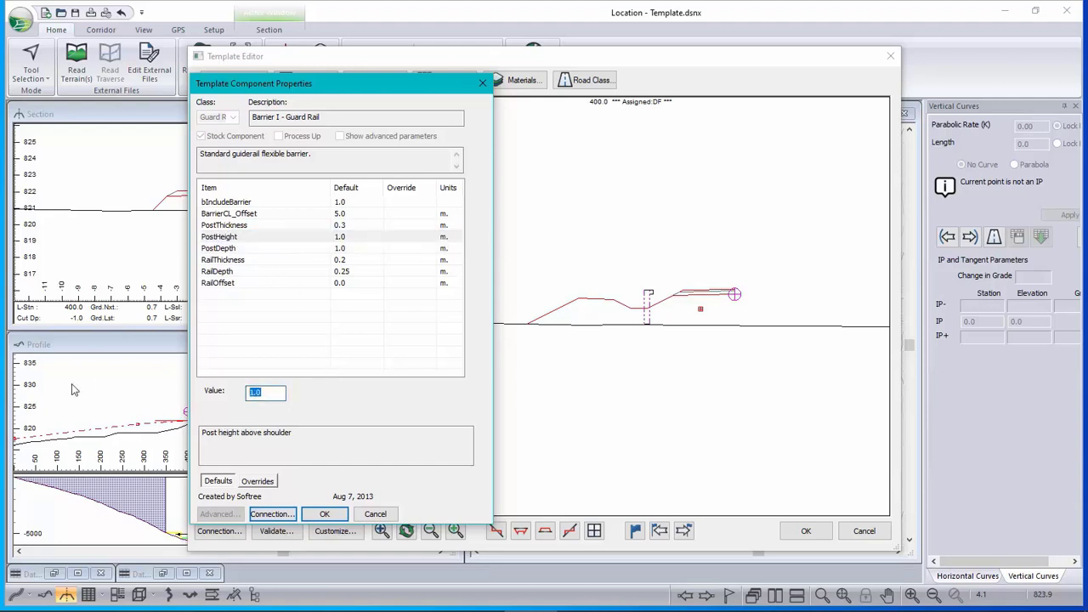
{"action": "type", "text": "0"}
Set the guard rail barrier's BarrierCL_Offset to 8 m so the post sits within the left cableway.
{"action": "left_click", "coordinate": [347, 215]}
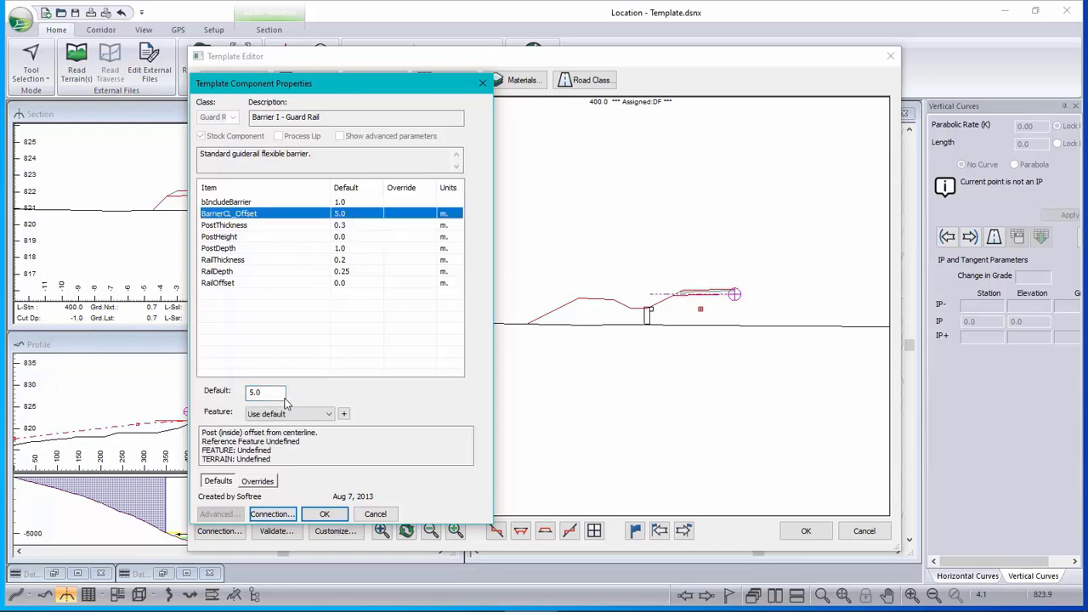
{"action": "double_click", "coordinate": [266, 392]}
{"action": "type", "text": "9"}
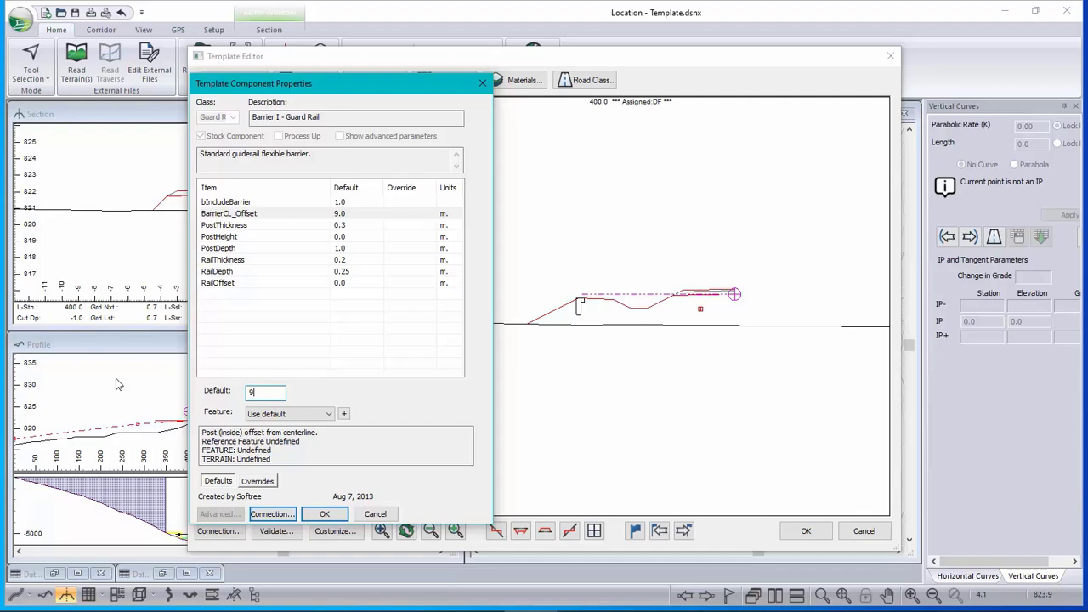
{"action": "key", "text": "BackSpace"}
{"action": "type", "text": "8"}
Set the guard rail barrier's rail depth and rail thickness to 0 m, leaving only the post outline.
{"action": "left_click", "coordinate": [222, 271]}
{"action": "double_click", "coordinate": [272, 392]}
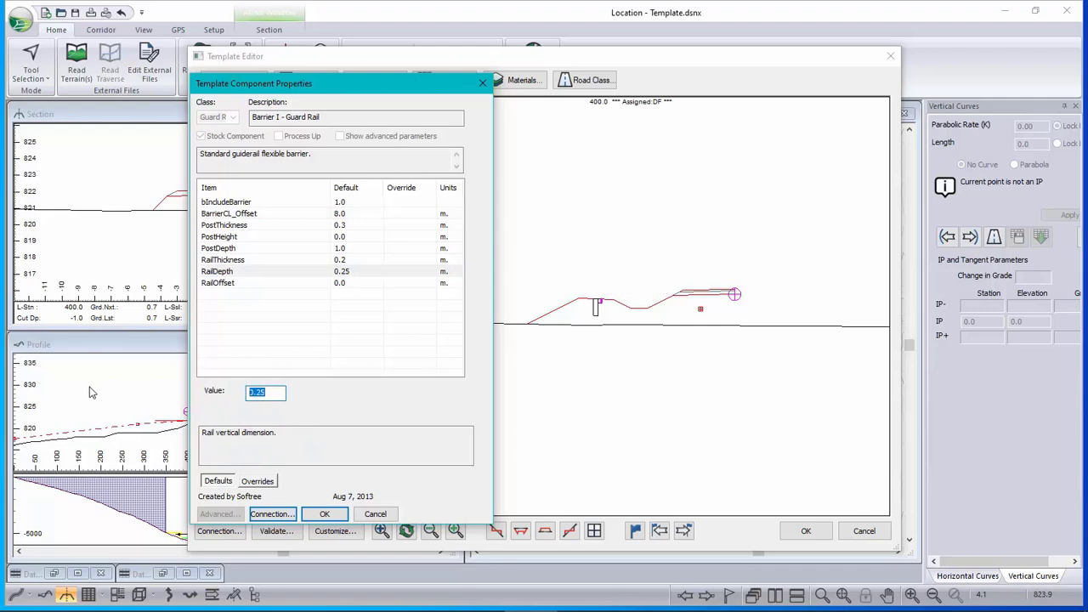
{"action": "type", "text": "0"}
{"action": "left_click", "coordinate": [256, 259]}
{"action": "key", "text": "Tab"}
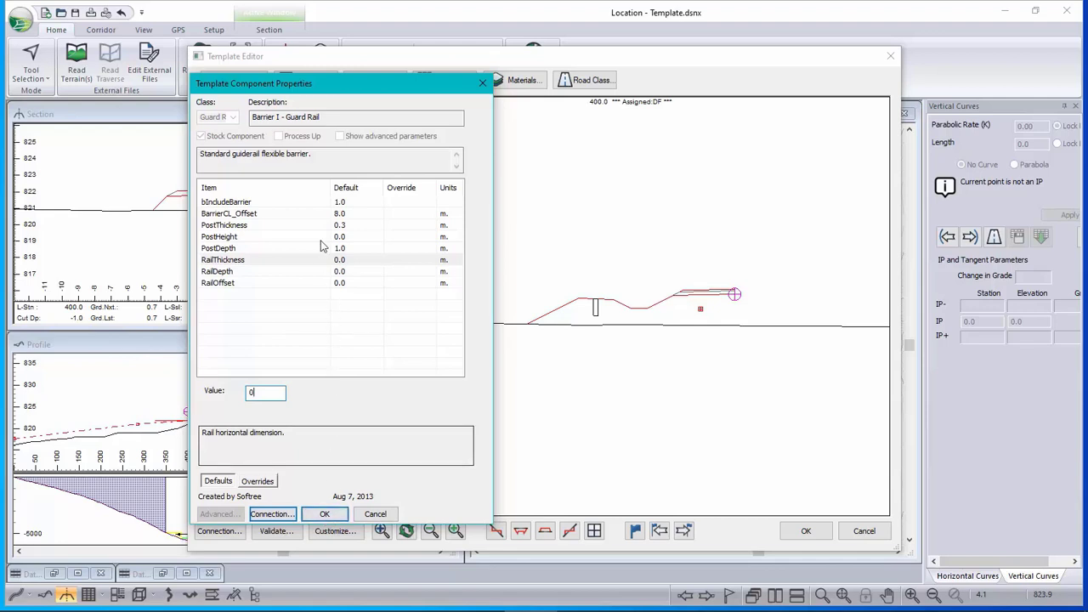
Set the guard rail barrier's post thickness to 0.3 m and apply the component properties.
{"action": "left_click", "coordinate": [344, 225]}
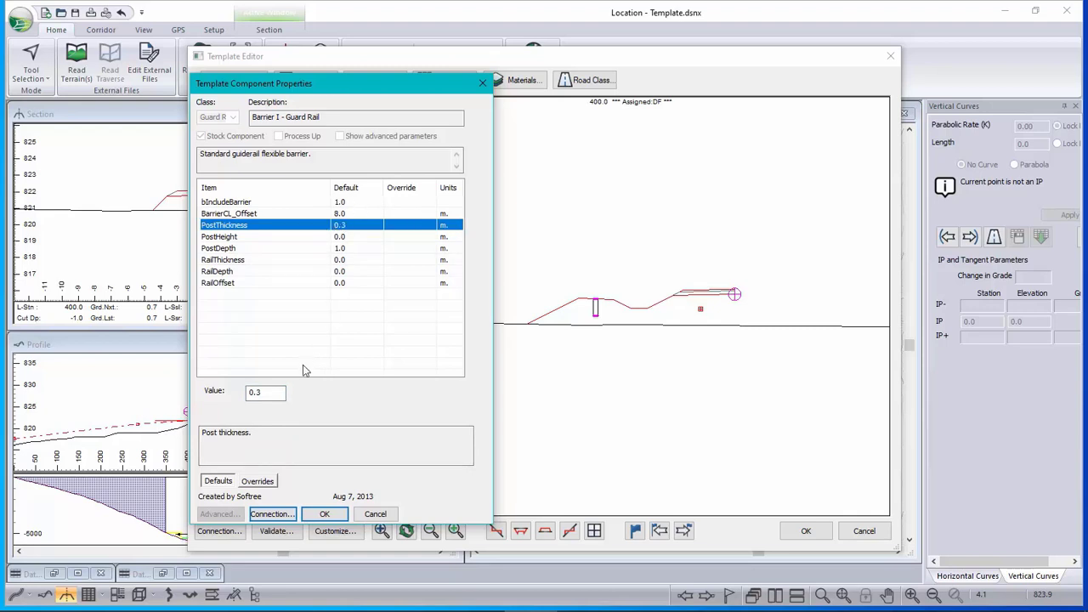
{"action": "left_click", "coordinate": [282, 393]}
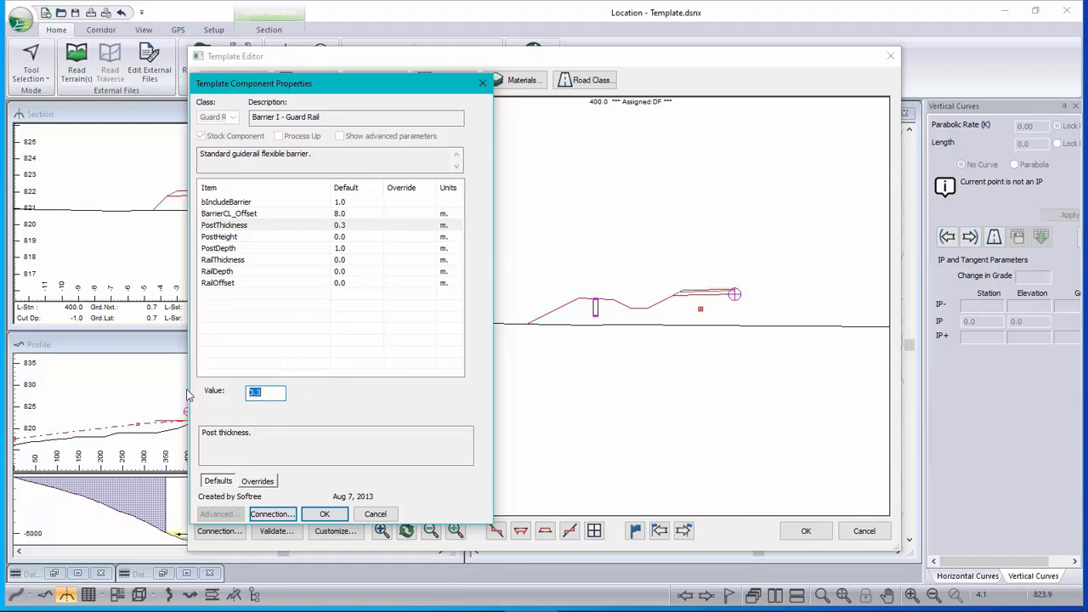
{"action": "type", "text": "1"}
{"action": "type", "text": ".3"}
{"action": "left_click", "coordinate": [324, 513]}
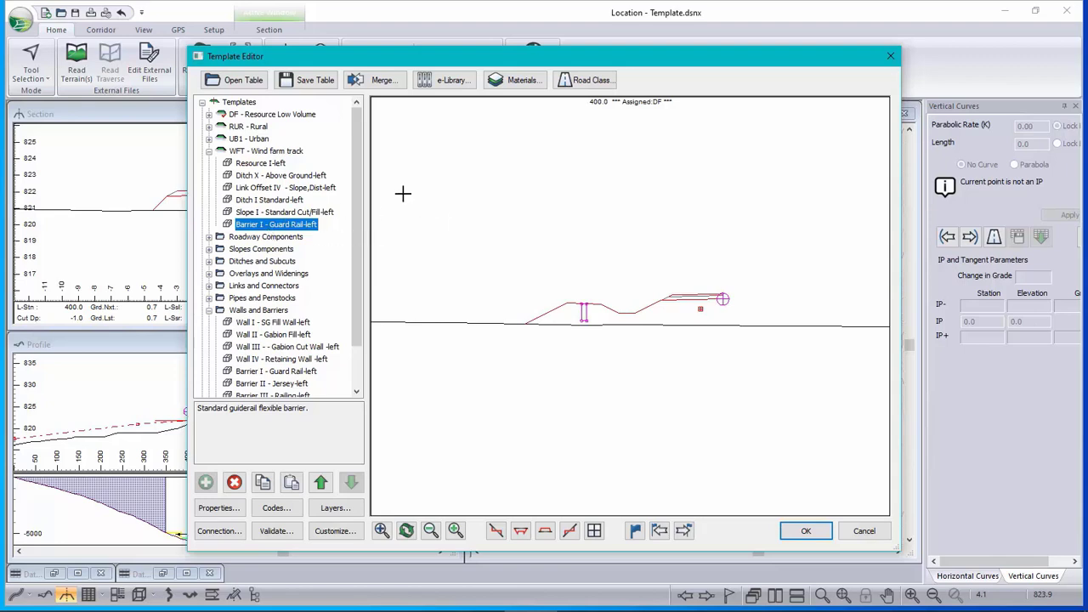
Copy the WFT template's Resource I-left component and paste it as a new right-side component.
{"action": "right_click", "coordinate": [286, 164]}
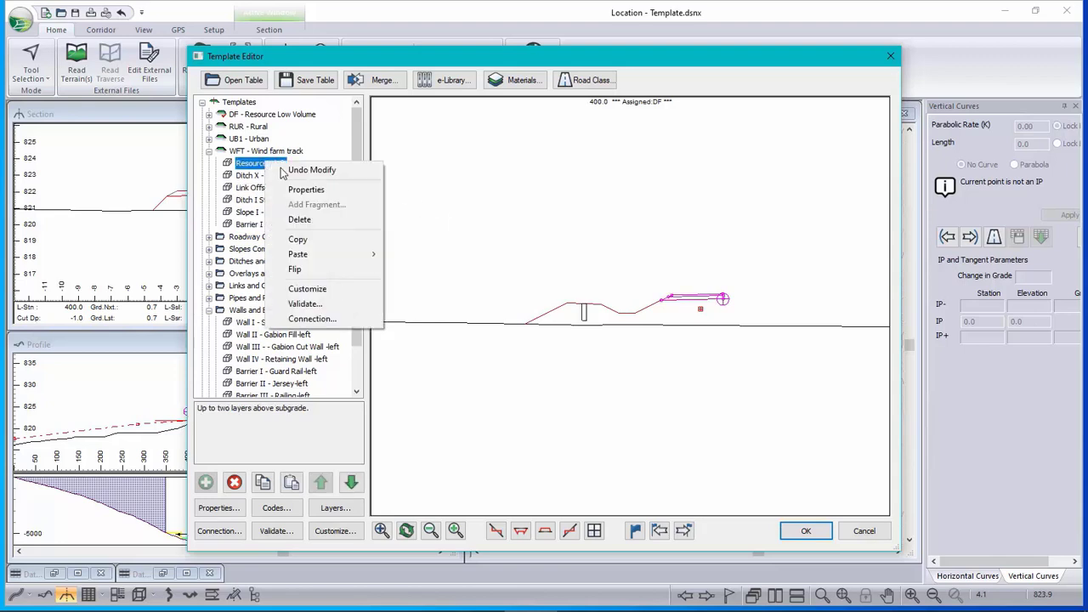
{"action": "right_click", "coordinate": [278, 167]}
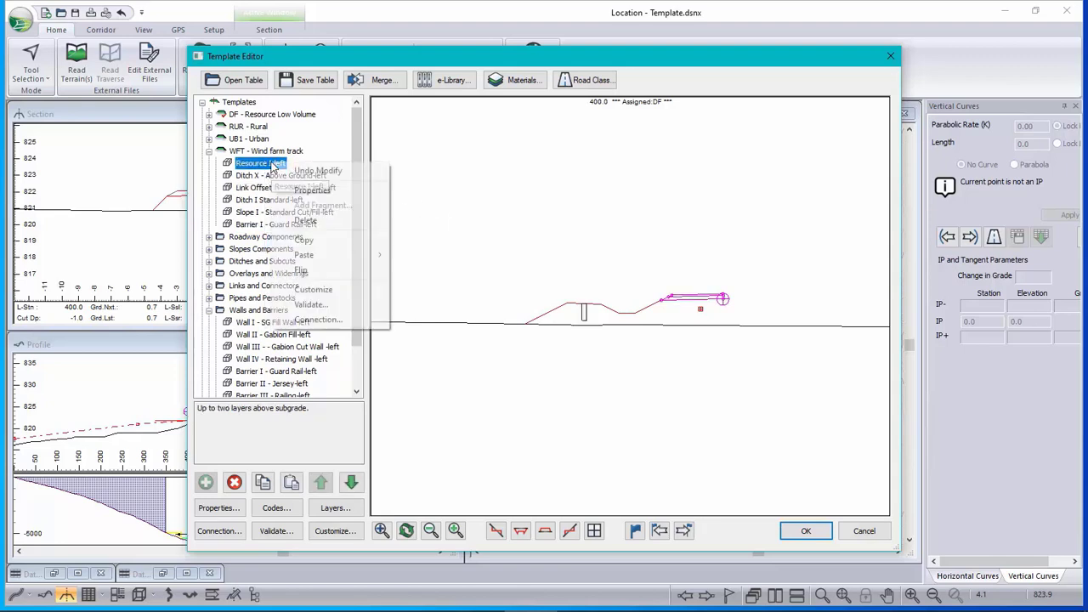
{"action": "mouse_move", "coordinate": [366, 255]}
{"action": "left_click", "coordinate": [456, 300]}
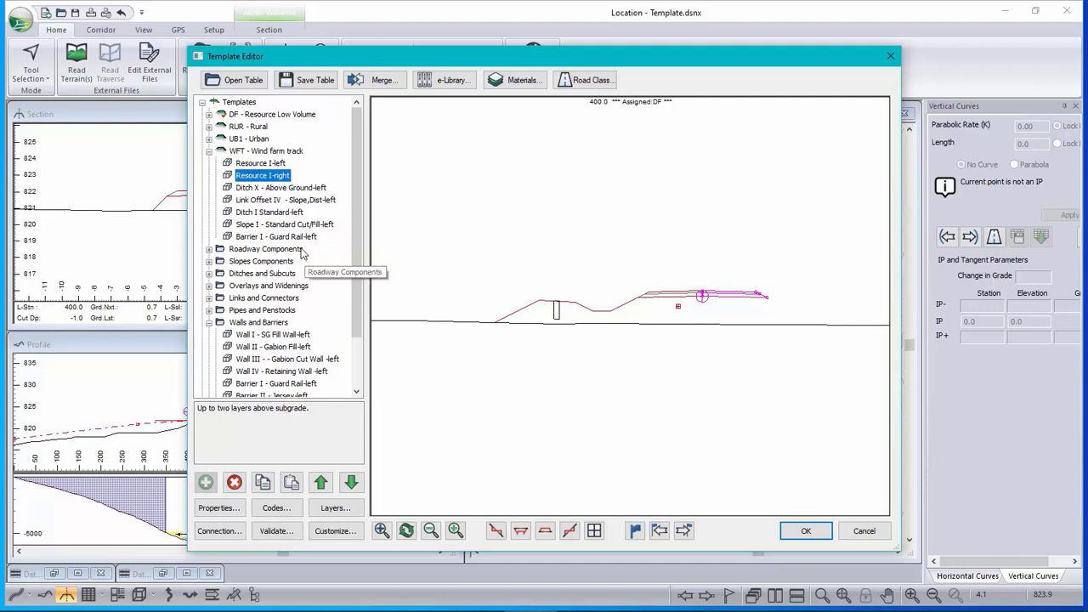
Duplicate the WFT template's Ditch X - Above Ground-left component as a new right-side ditch.
{"action": "right_click", "coordinate": [277, 190]}
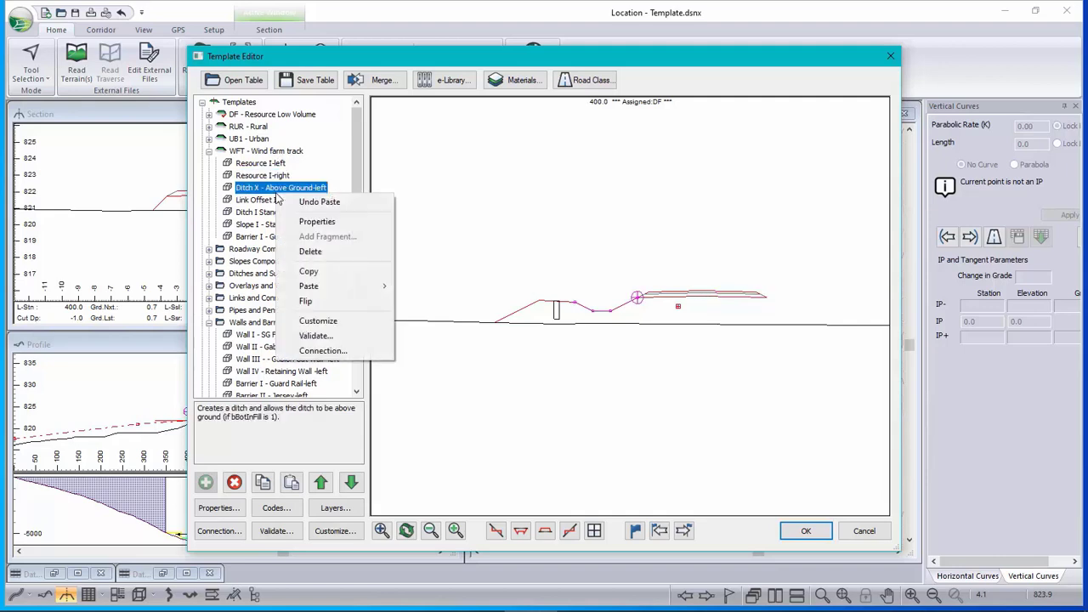
{"action": "left_click", "coordinate": [310, 272]}
{"action": "right_click", "coordinate": [311, 189]}
{"action": "mouse_move", "coordinate": [325, 285]}
{"action": "left_click", "coordinate": [463, 325]}
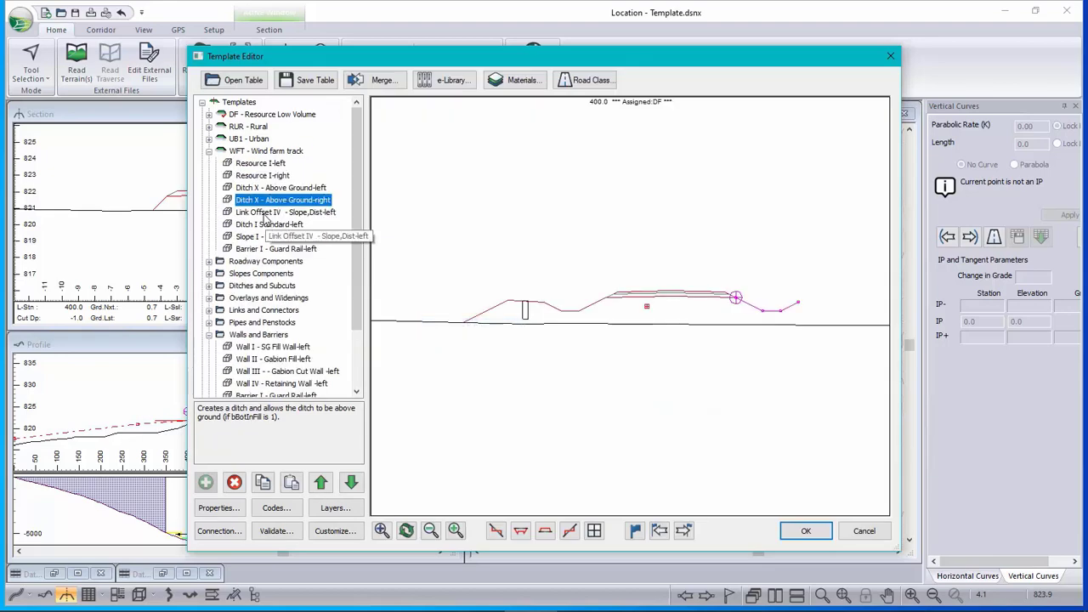
Duplicate the WFT template's Link Offset IV - Slope,Dist-left component as a new right-side link.
{"action": "right_click", "coordinate": [265, 213]}
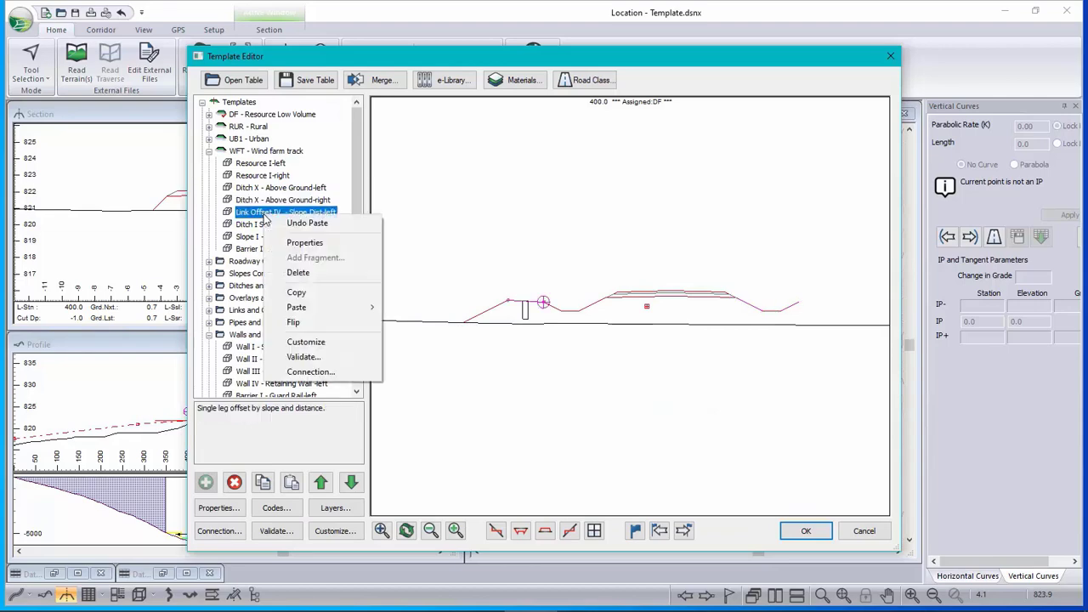
{"action": "left_click", "coordinate": [307, 294]}
{"action": "right_click", "coordinate": [253, 214]}
{"action": "mouse_move", "coordinate": [301, 309]}
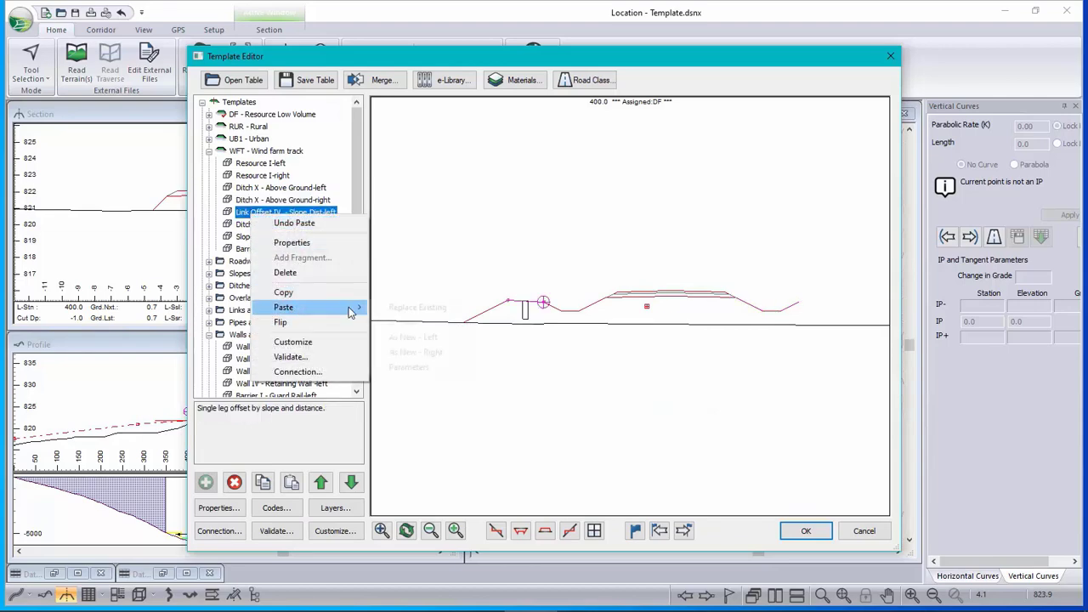
{"action": "left_click", "coordinate": [424, 351]}
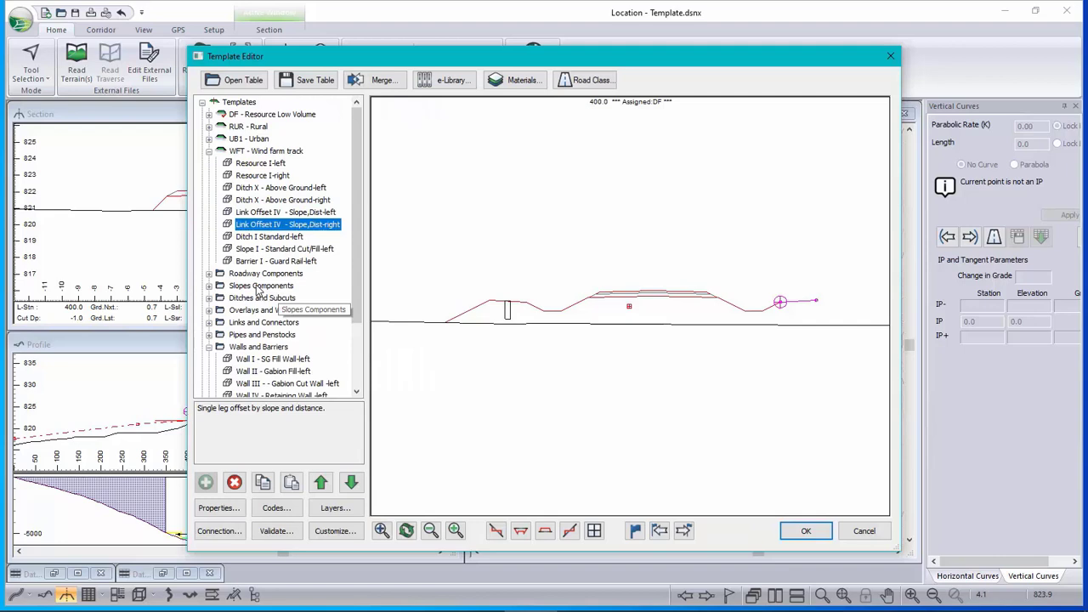
Duplicate the WFT template's Ditch I Standard-left component as a new right-side component.
{"action": "right_click", "coordinate": [268, 237]}
{"action": "left_click", "coordinate": [289, 316]}
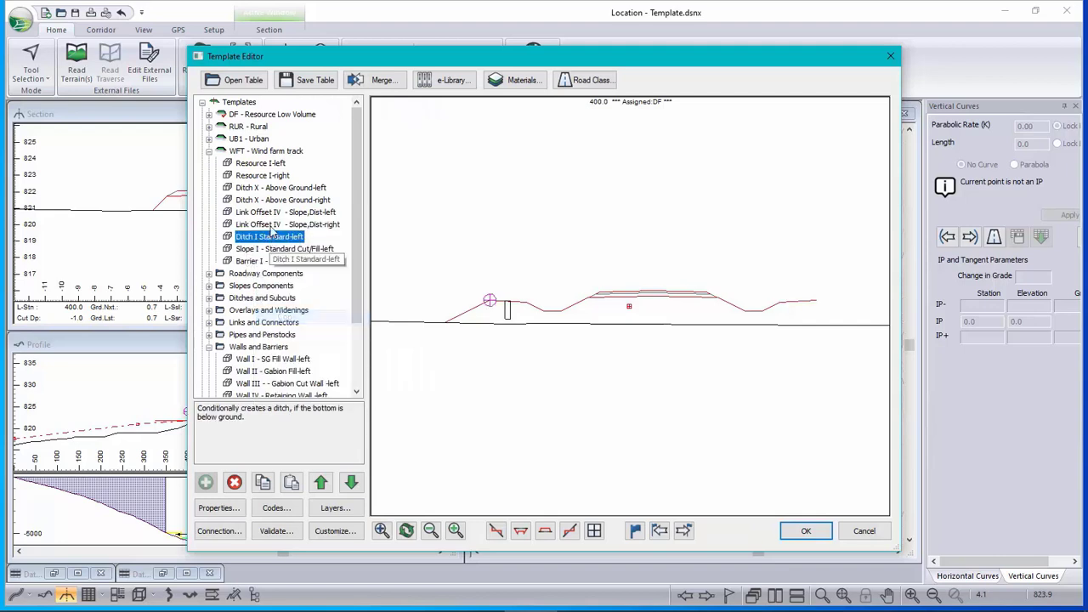
{"action": "right_click", "coordinate": [286, 236]}
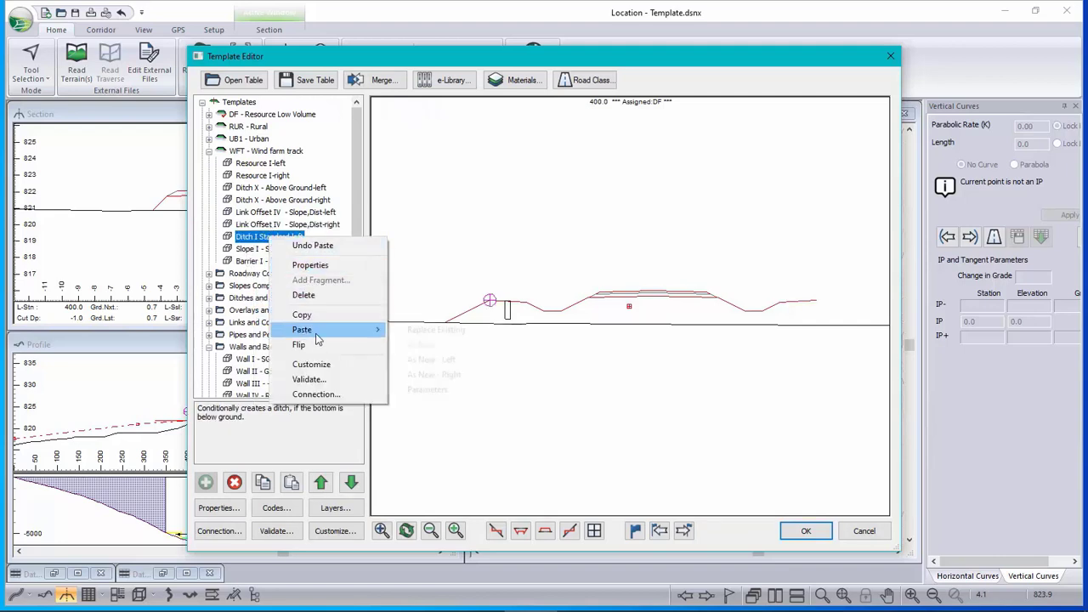
{"action": "mouse_move", "coordinate": [303, 329]}
{"action": "left_click", "coordinate": [424, 374]}
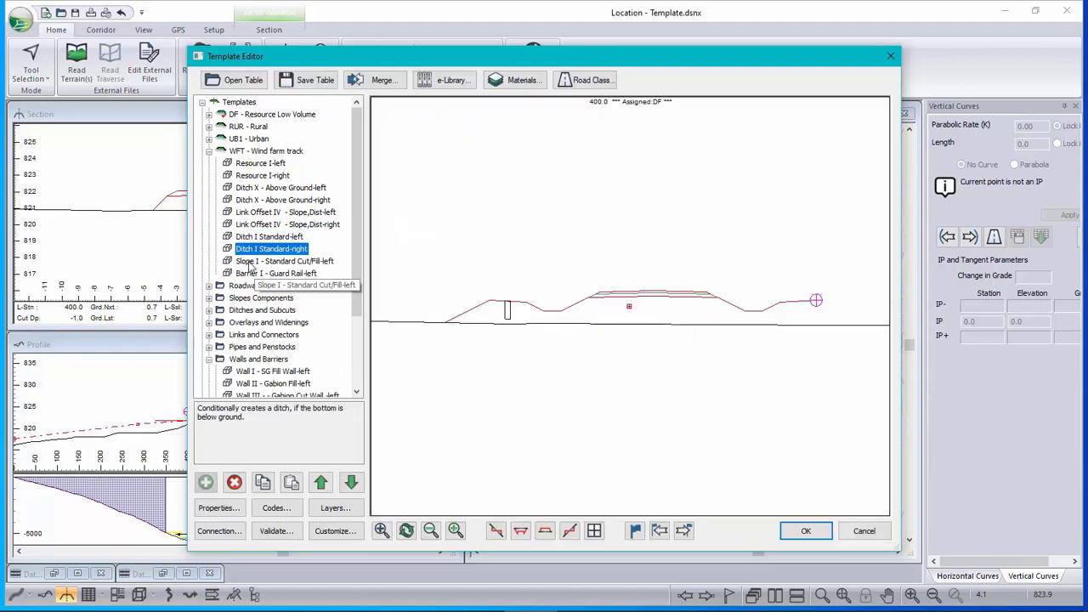
Duplicate the WFT template's Slope I - Standard Cut/Fill-left component as a new right-side slope.
{"action": "right_click", "coordinate": [252, 261]}
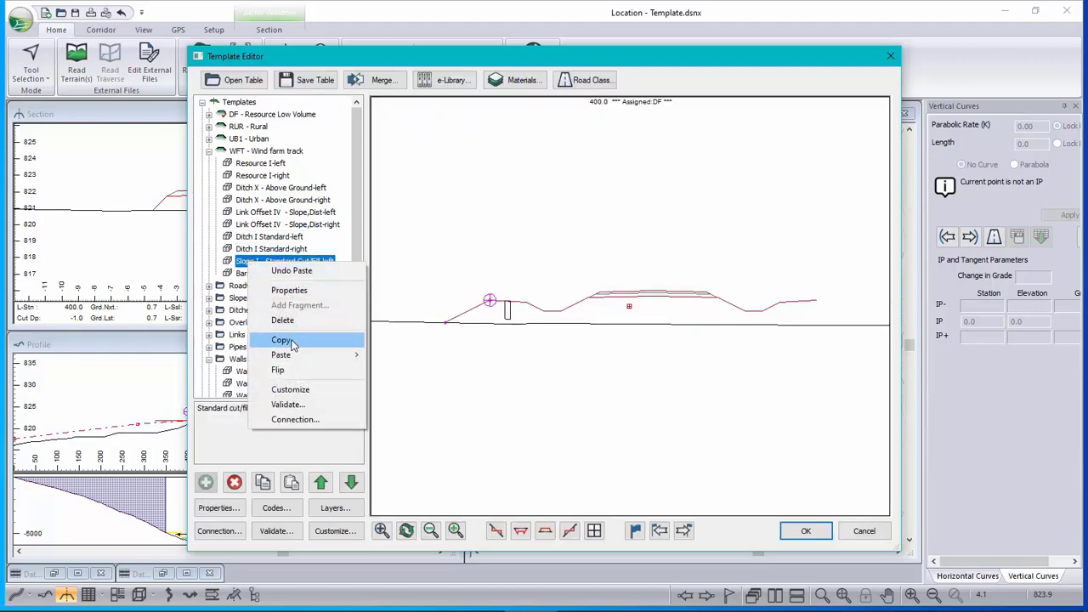
{"action": "left_click", "coordinate": [281, 340]}
{"action": "right_click", "coordinate": [267, 261]}
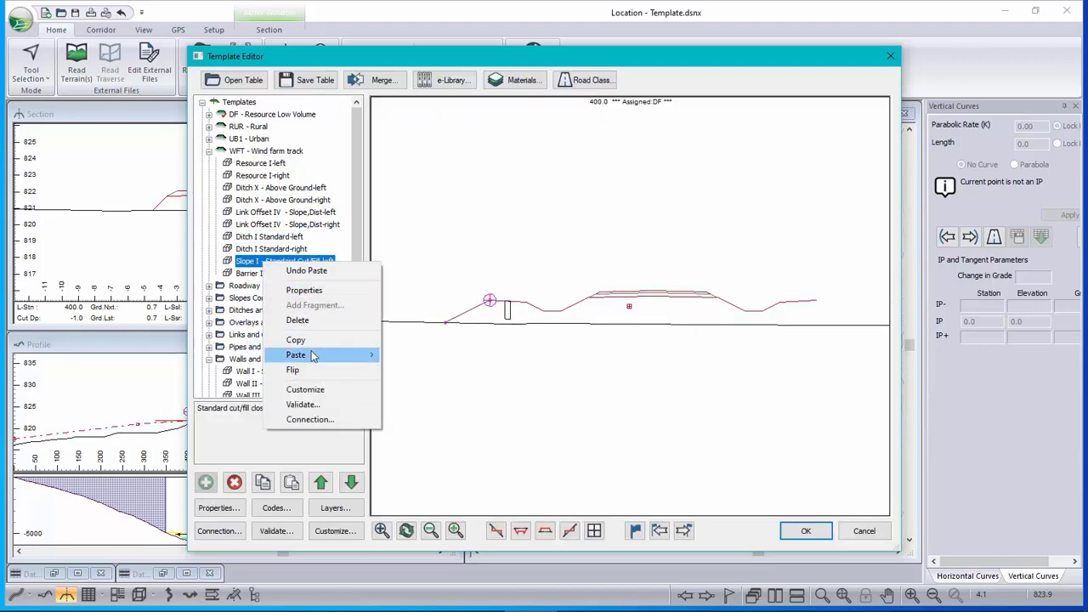
{"action": "left_click", "coordinate": [459, 397]}
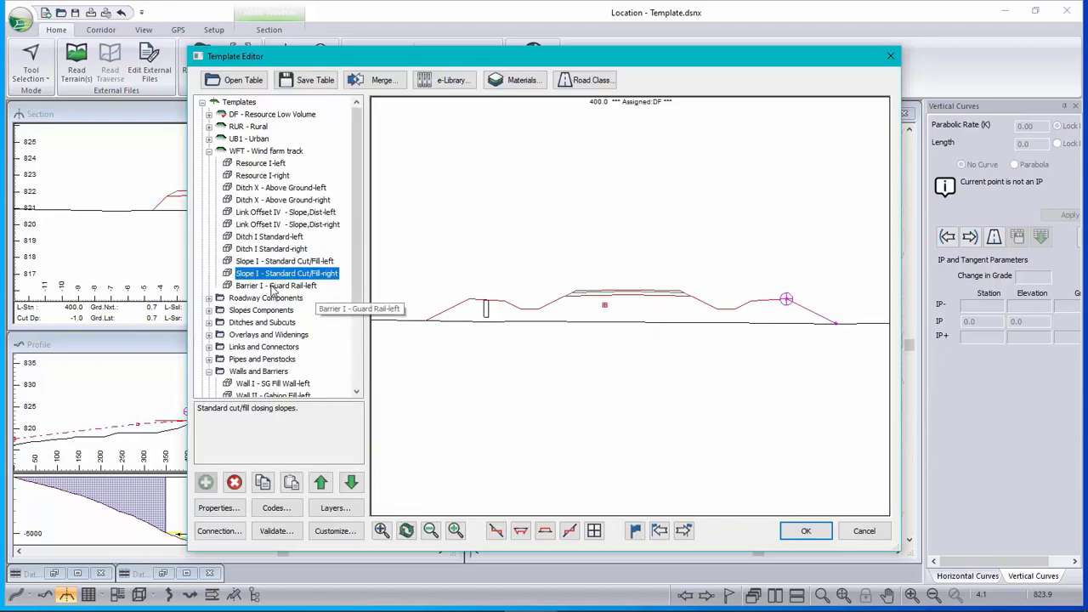
Duplicate the WFT template's Barrier I - Guard Rail-left component as a new right-side cable trench.
{"action": "right_click", "coordinate": [272, 291]}
{"action": "left_click", "coordinate": [293, 363]}
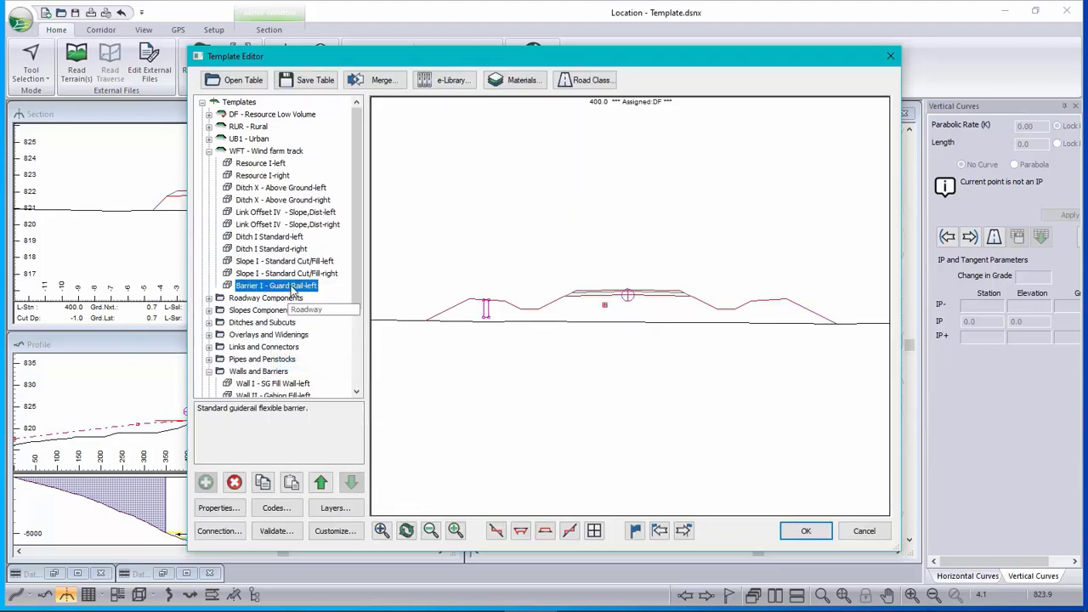
{"action": "right_click", "coordinate": [293, 290]}
{"action": "mouse_move", "coordinate": [340, 376]}
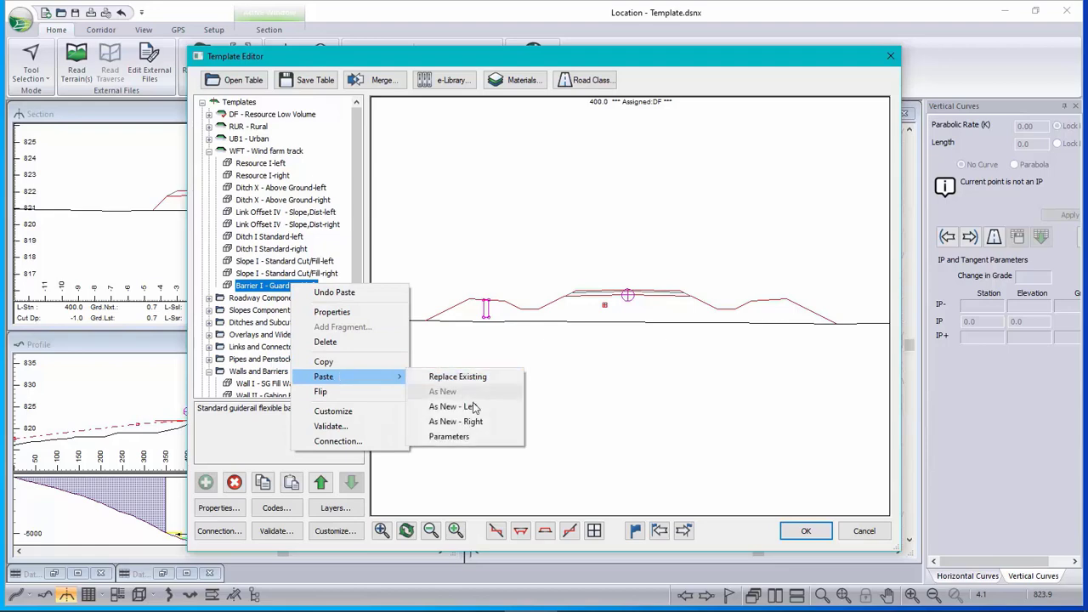
{"action": "left_click", "coordinate": [466, 421]}
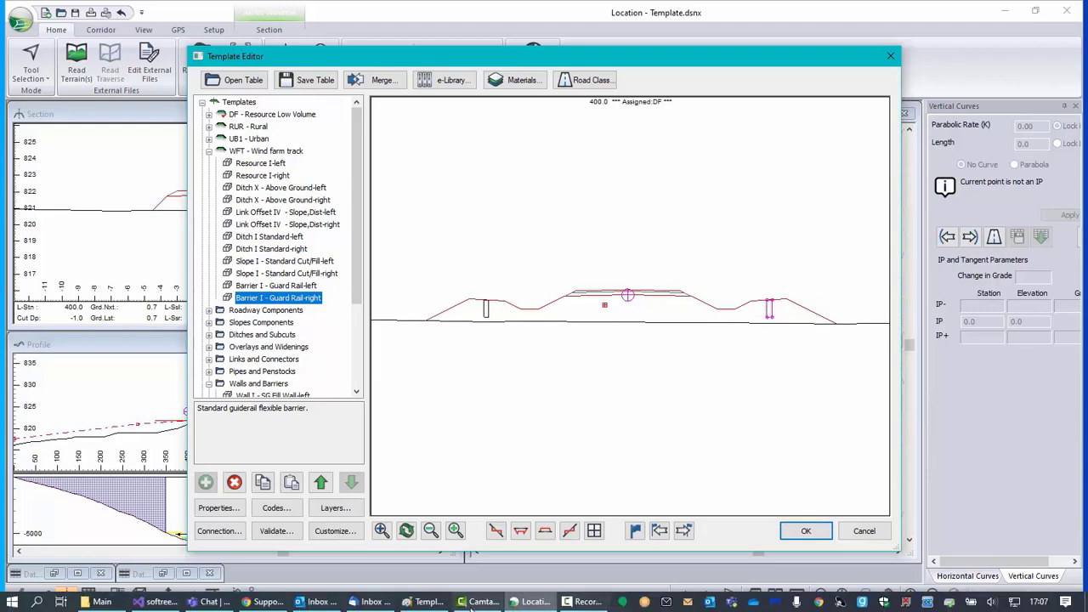
Check the cableway in the Paint sketch and set the slope distance of the WFT template's Link Offset IV - Slope,Dist-right to 4 m.
{"action": "left_click", "coordinate": [429, 603]}
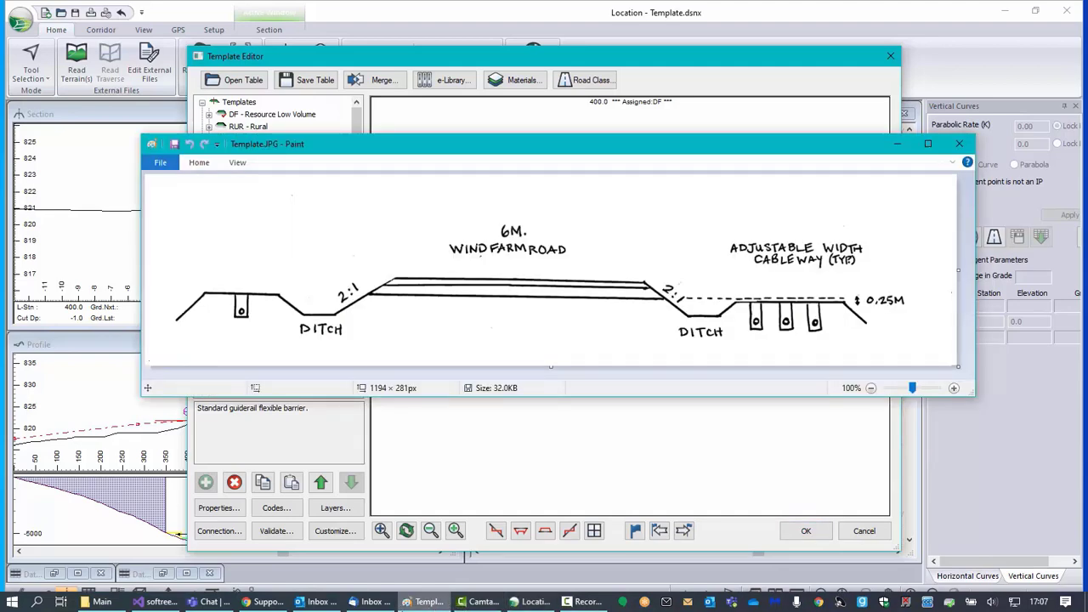
{"action": "left_click", "coordinate": [679, 61]}
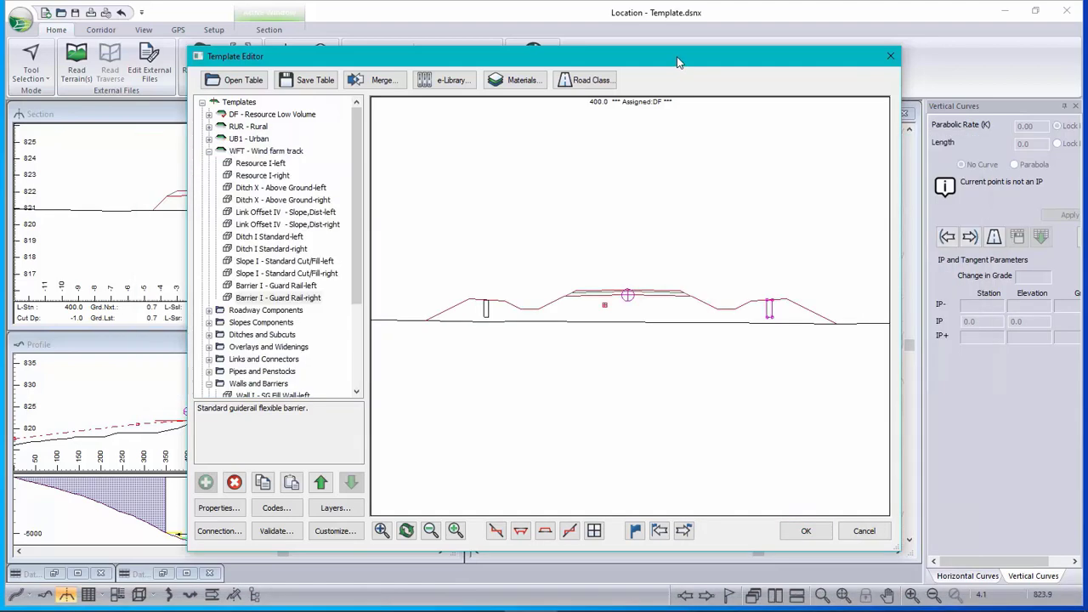
{"action": "left_click", "coordinate": [255, 226]}
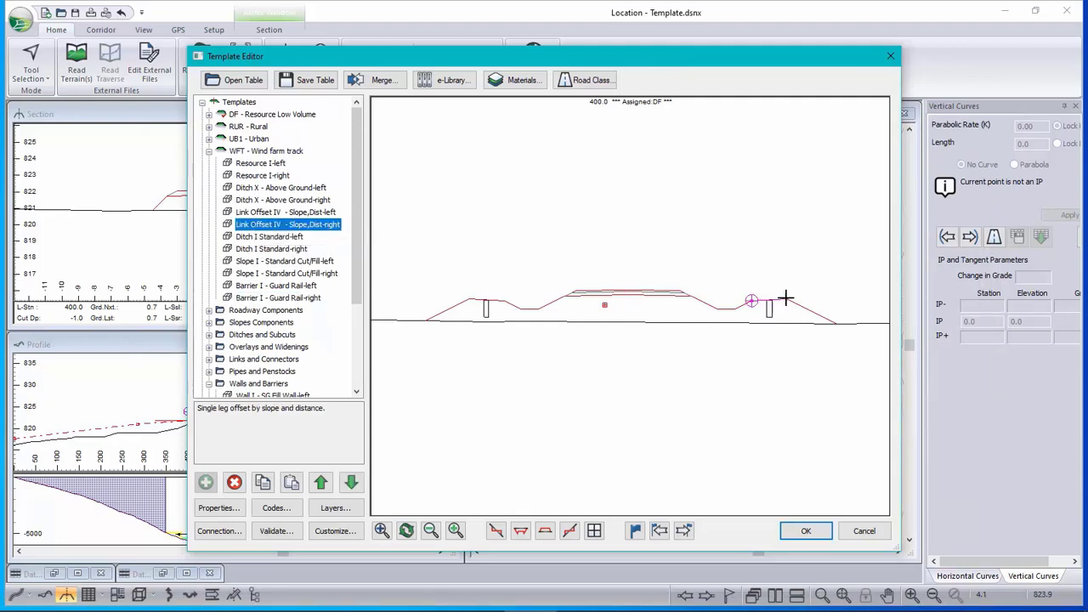
{"action": "left_click", "coordinate": [258, 212]}
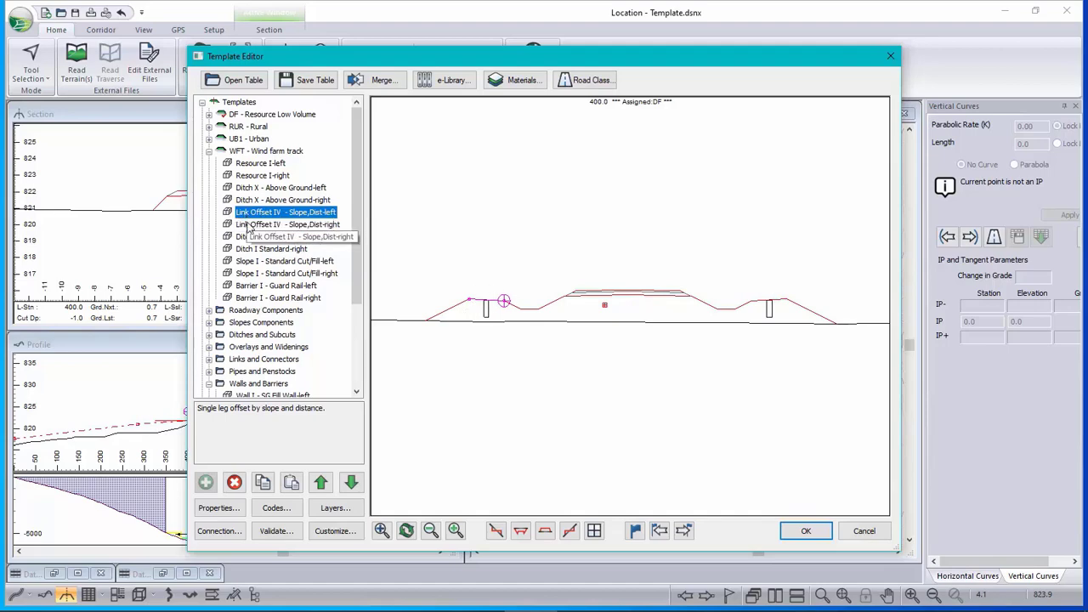
{"action": "left_click", "coordinate": [251, 225]}
{"action": "double_click", "coordinate": [251, 226]}
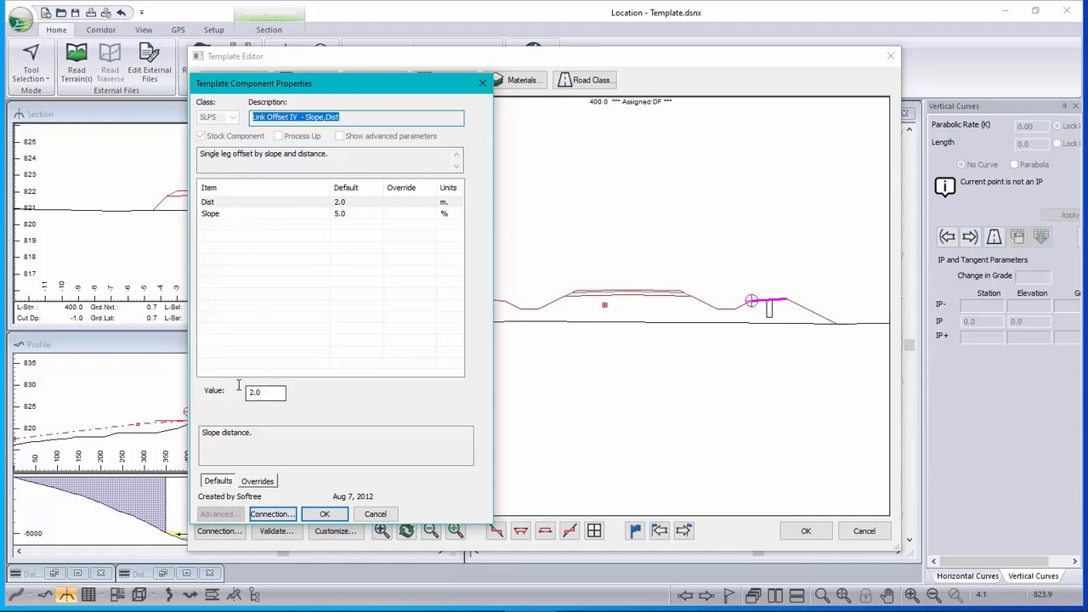
{"action": "key", "text": "Tab"}
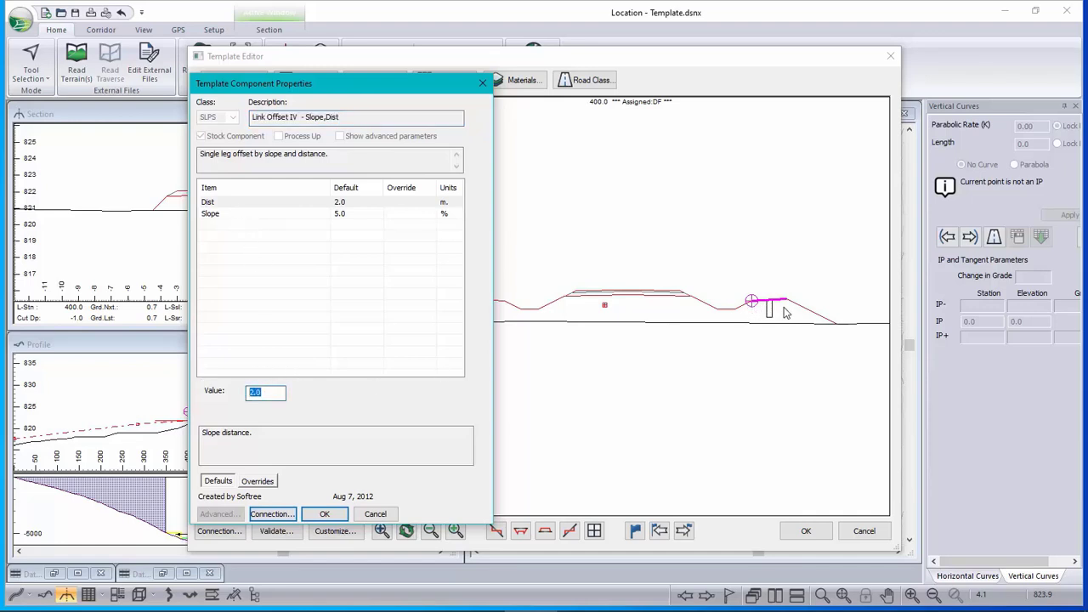
{"action": "type", "text": "4"}
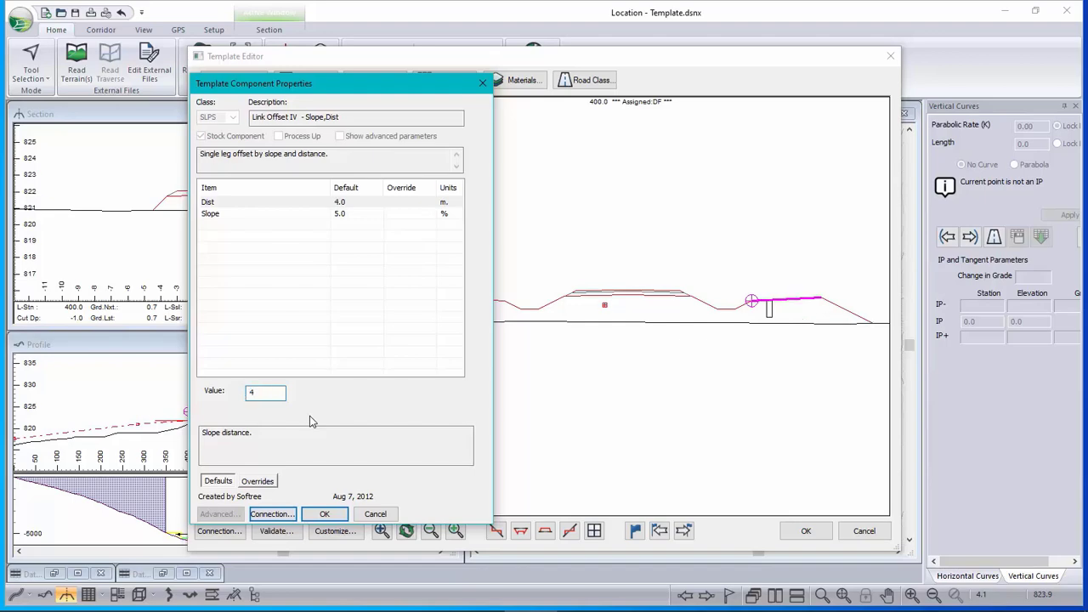
{"action": "left_click", "coordinate": [324, 513]}
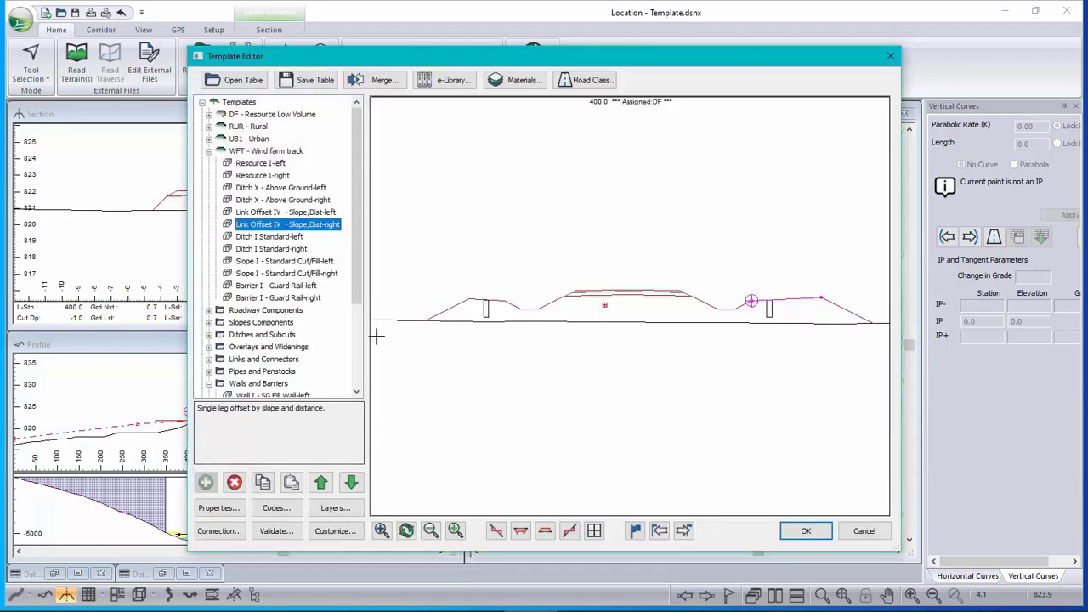
Duplicate the WFT template's Barrier I - Guard Rail-right component as a second right-side cable trench.
{"action": "left_click", "coordinate": [256, 298]}
{"action": "right_click", "coordinate": [256, 303]}
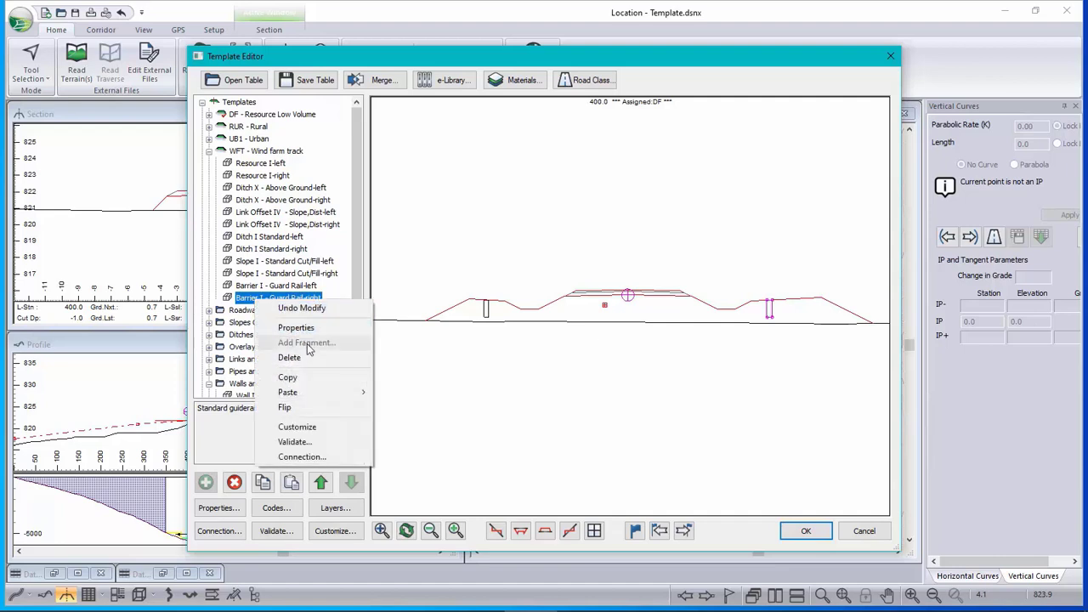
{"action": "left_click", "coordinate": [287, 376]}
{"action": "right_click", "coordinate": [284, 303]}
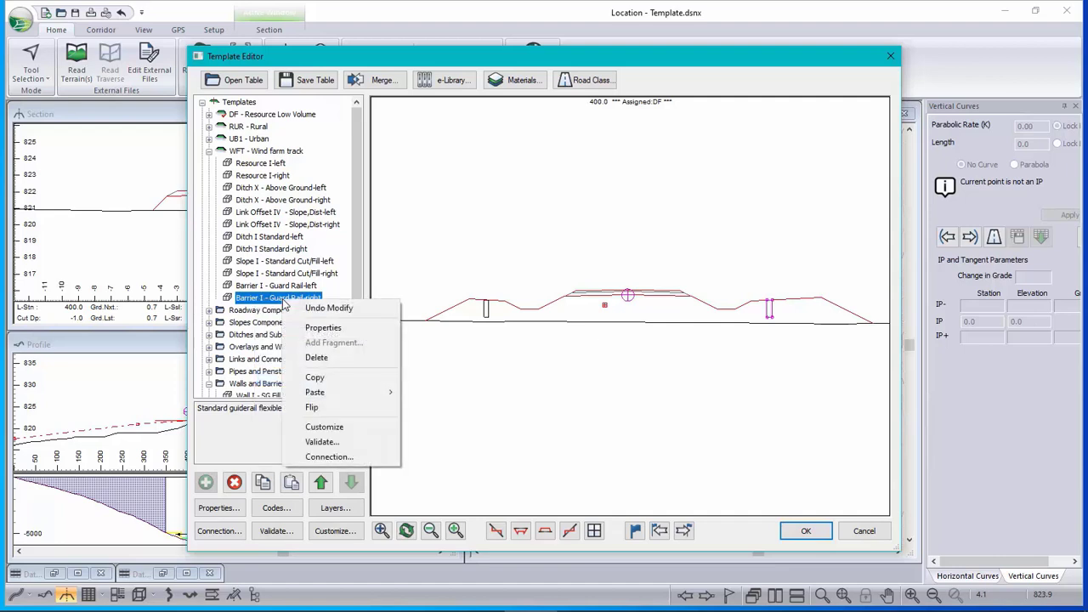
{"action": "mouse_move", "coordinate": [340, 392]}
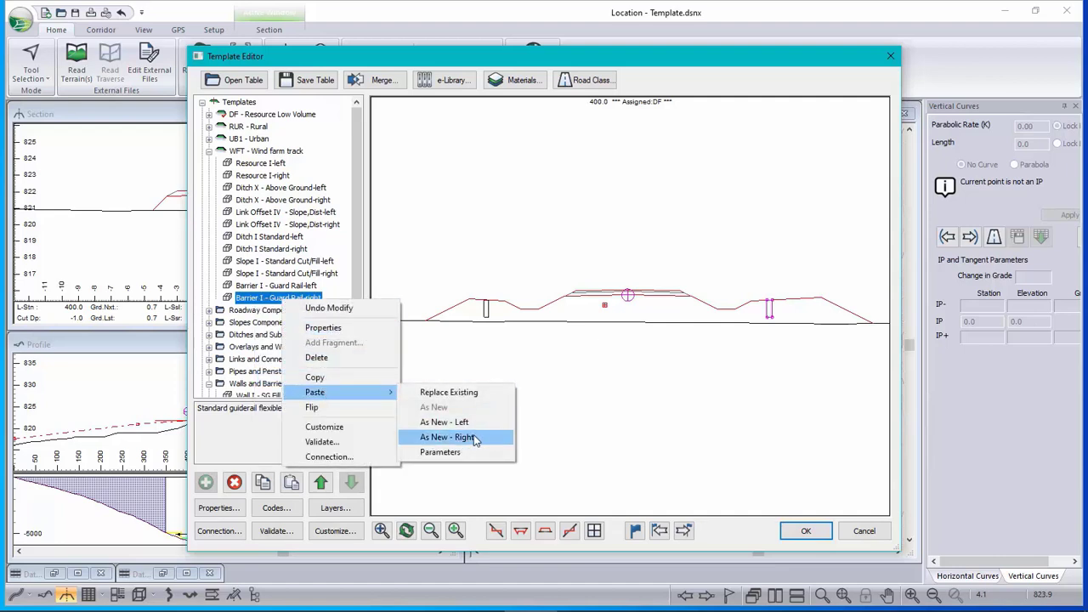
{"action": "left_click", "coordinate": [446, 437]}
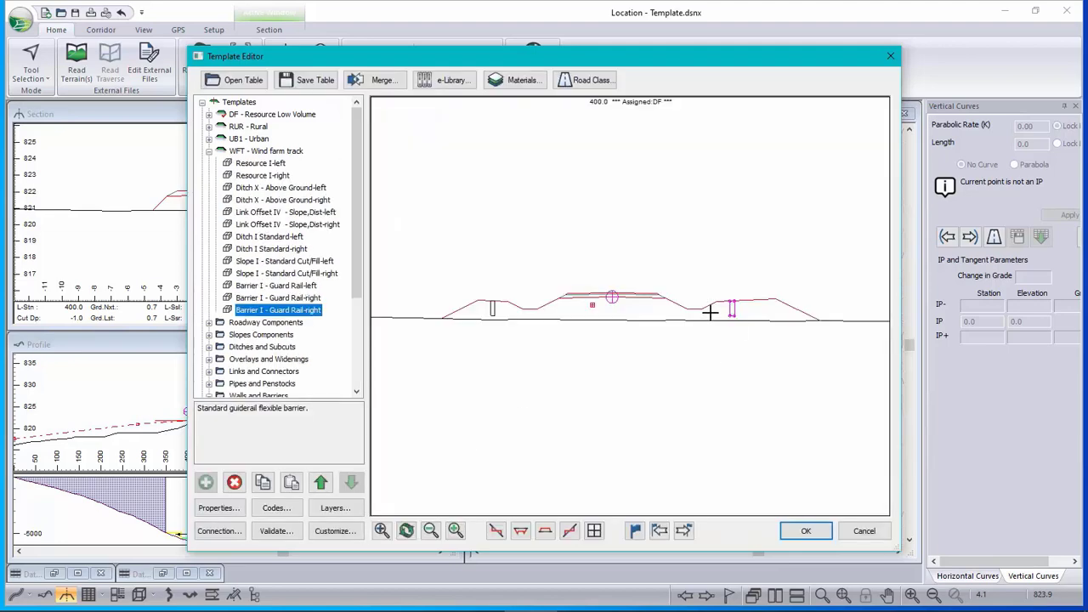
Set the BarrierCL_Offset of the second right-side guard rail trench to 9 m.
{"action": "double_click", "coordinate": [287, 311]}
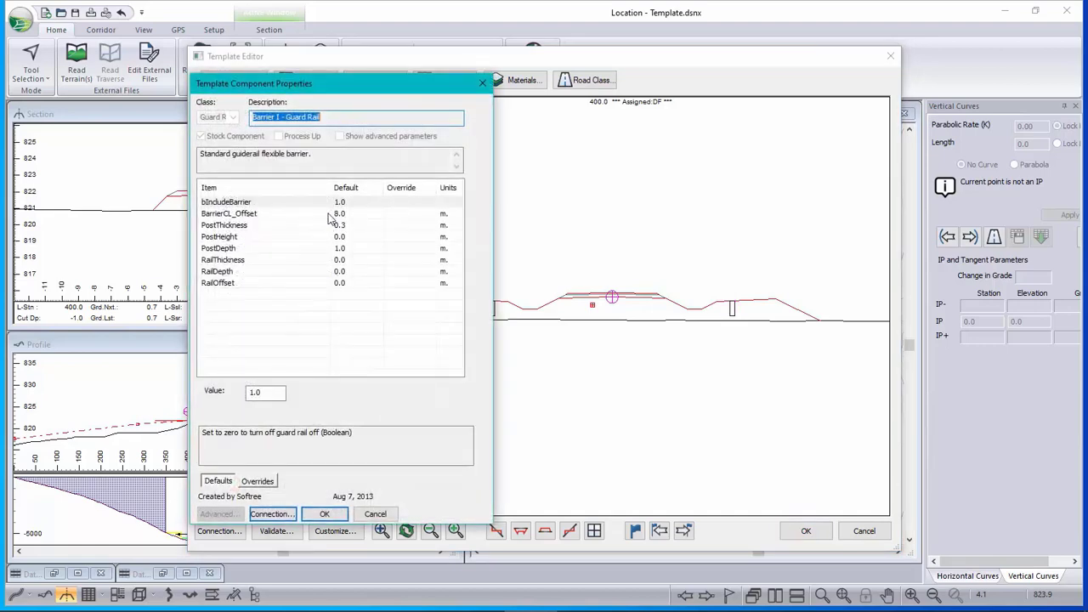
{"action": "left_click", "coordinate": [244, 218]}
{"action": "key", "text": "Tab"}
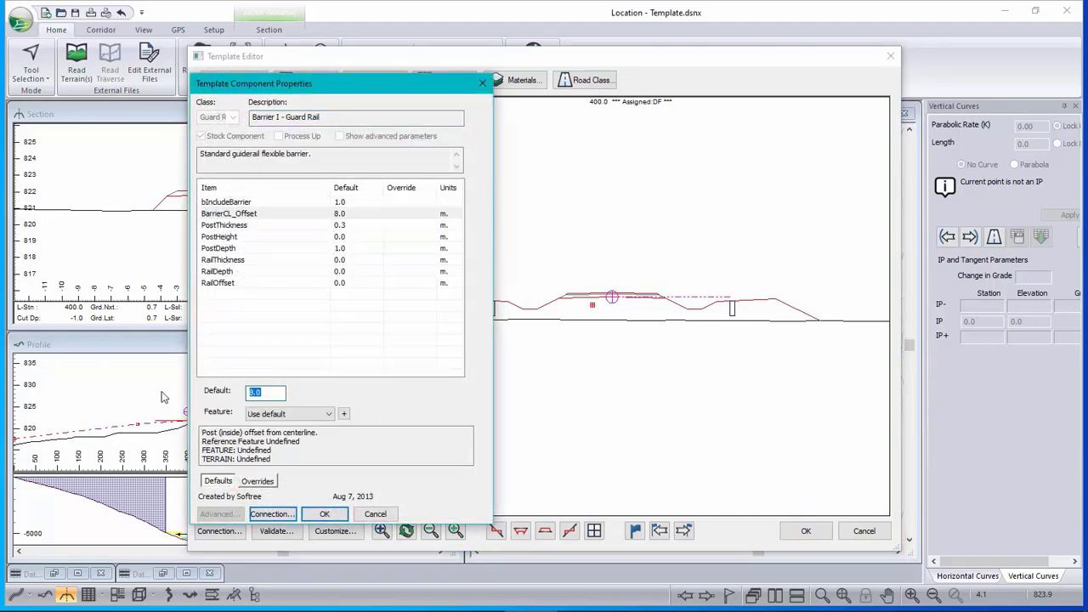
{"action": "type", "text": "9"}
{"action": "left_click", "coordinate": [323, 513]}
Duplicate the right-side trench at the 9 m offset as a third right-side cable trench.
{"action": "right_click", "coordinate": [276, 311]}
{"action": "left_click", "coordinate": [286, 310]}
{"action": "right_click", "coordinate": [285, 309]}
{"action": "mouse_move", "coordinate": [328, 408]}
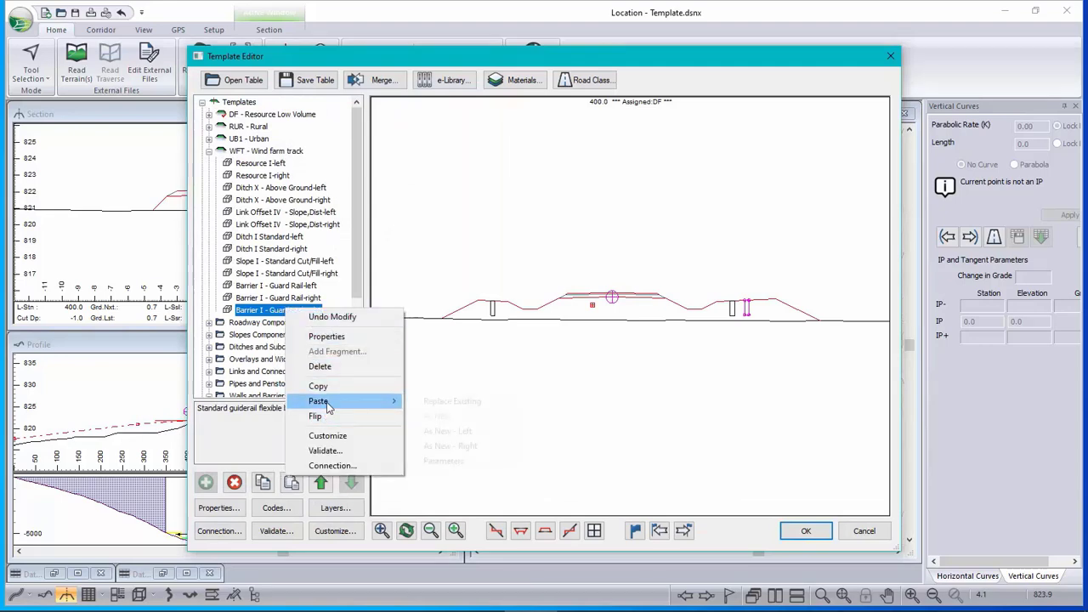
{"action": "left_click", "coordinate": [466, 446]}
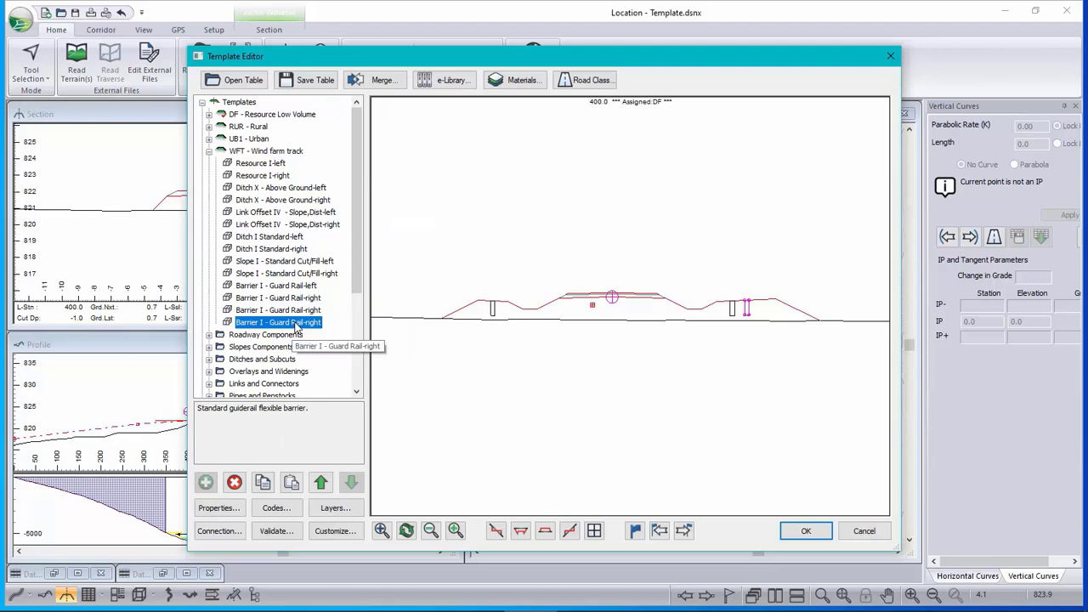
Set the BarrierCL_Offset of the third right-side guard rail trench to 10 m.
{"action": "double_click", "coordinate": [296, 324]}
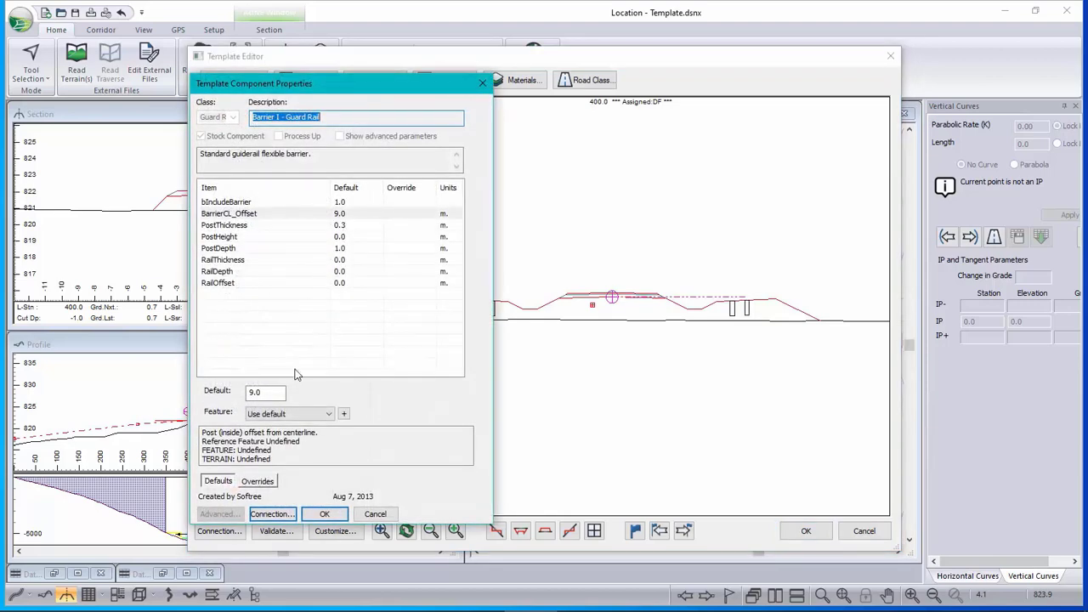
{"action": "left_click_drag", "start_coordinate": [281, 391], "coordinate": [191, 391]}
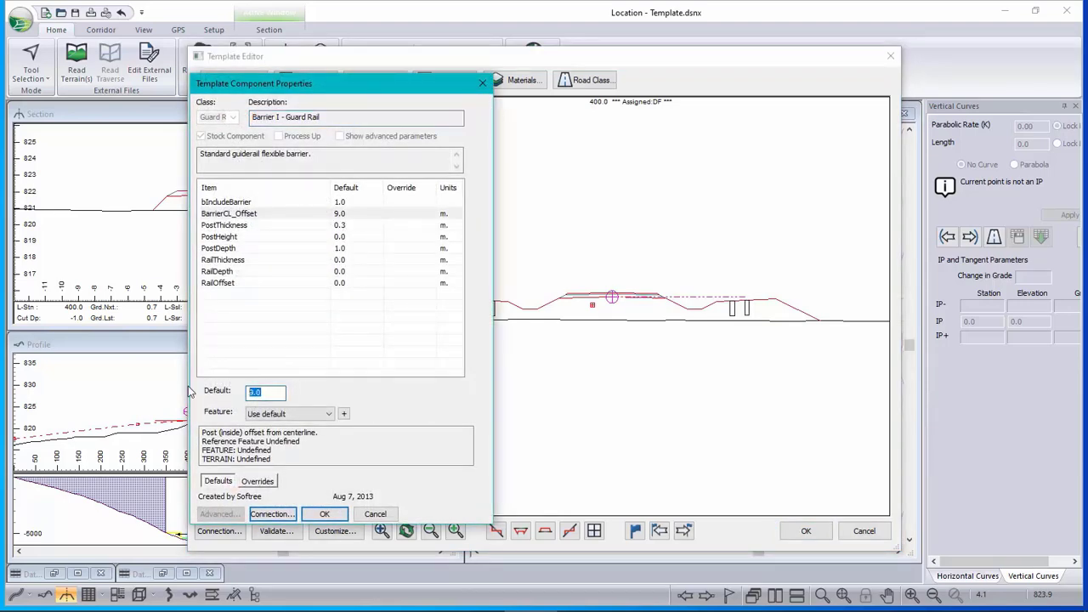
{"action": "type", "text": "10"}
{"action": "left_click", "coordinate": [338, 515]}
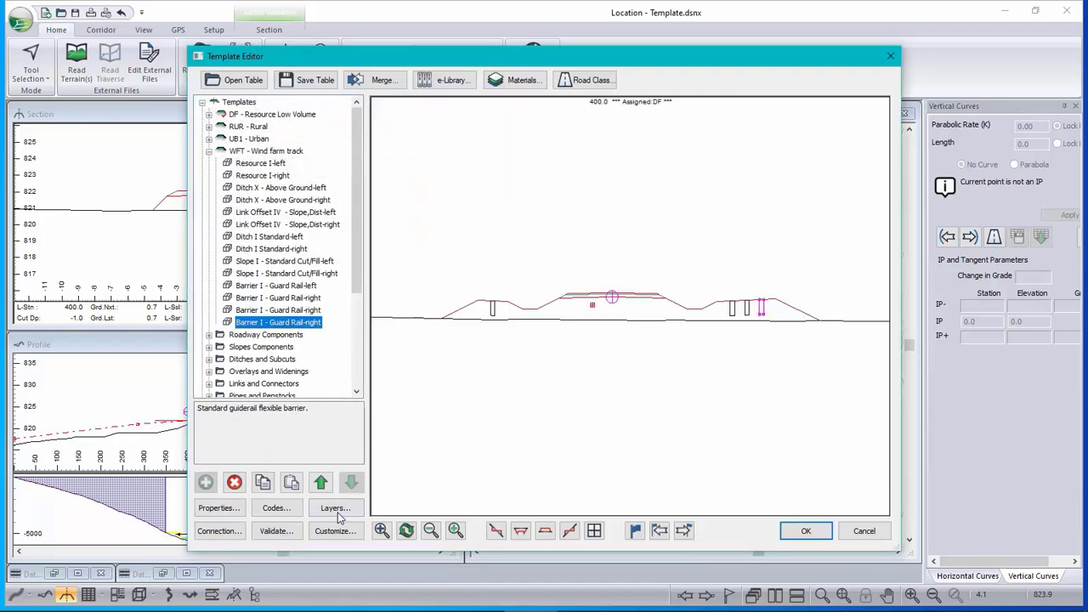
Save only the WFT - Wind farm track template to a template table file named demo, replacing the existing demo.tpl.
{"action": "left_click", "coordinate": [315, 81]}
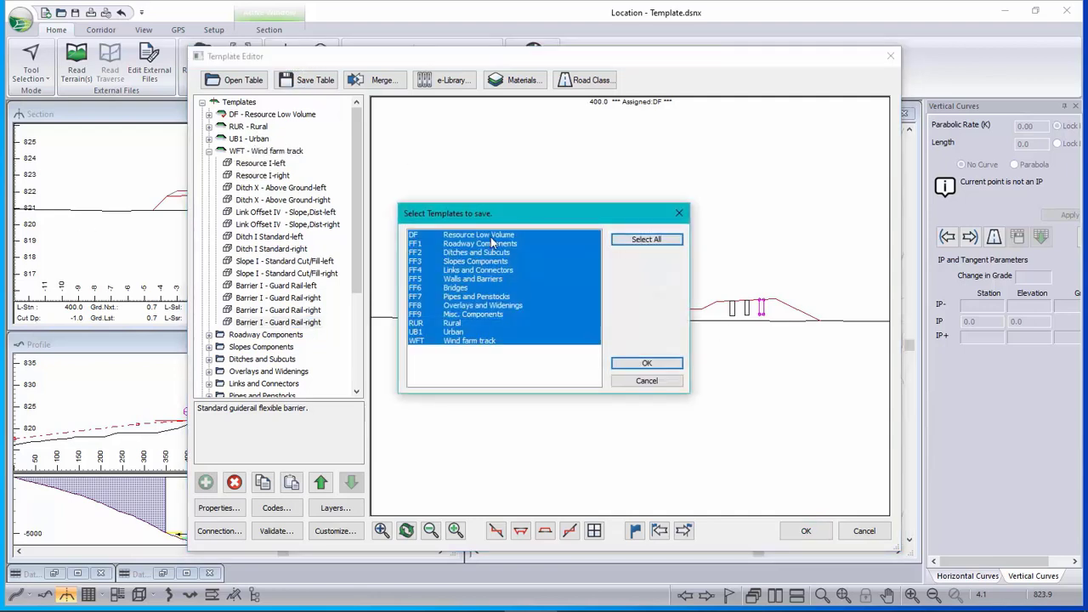
{"action": "left_click", "coordinate": [423, 341]}
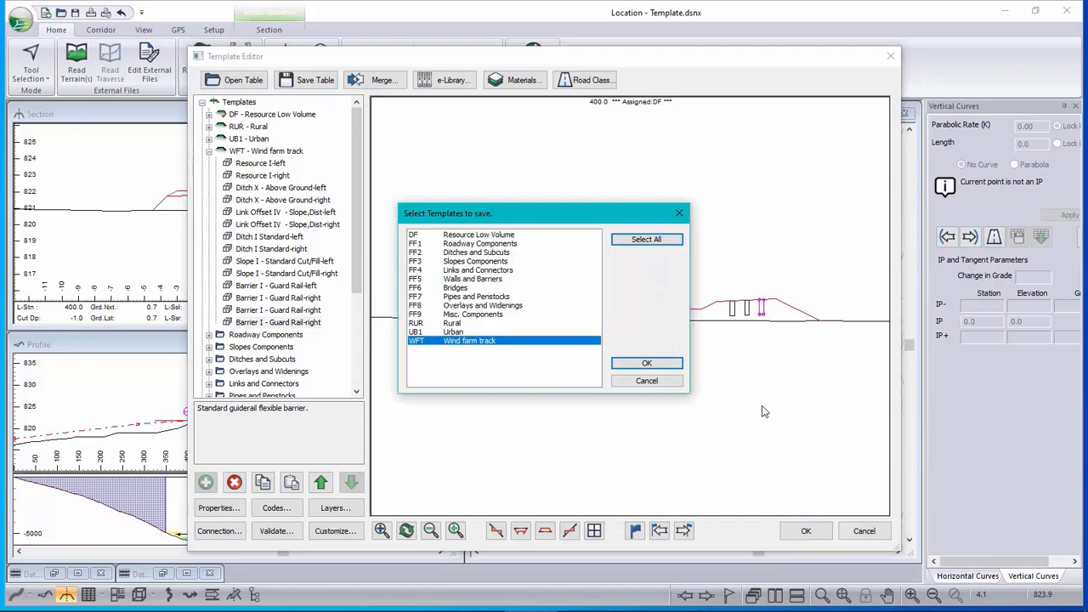
{"action": "left_click", "coordinate": [657, 371]}
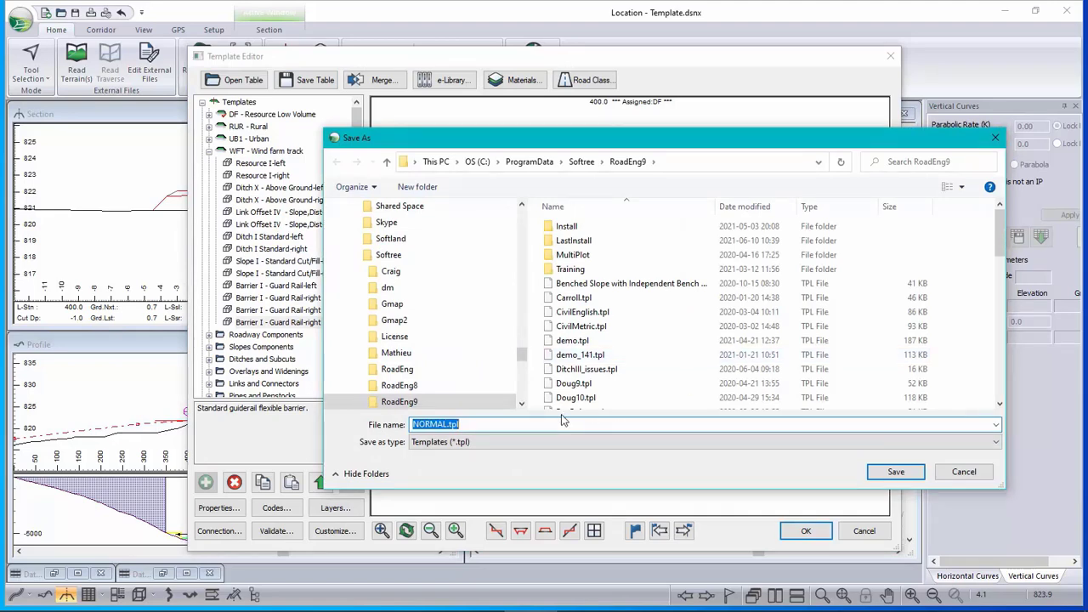
{"action": "type", "text": "demo"}
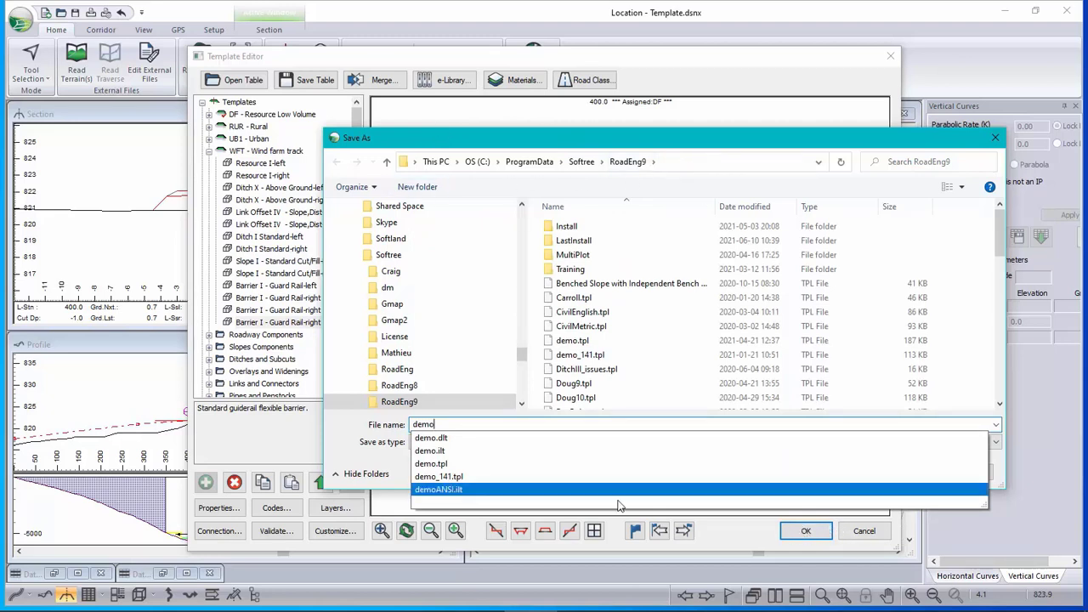
{"action": "left_click", "coordinate": [805, 535]}
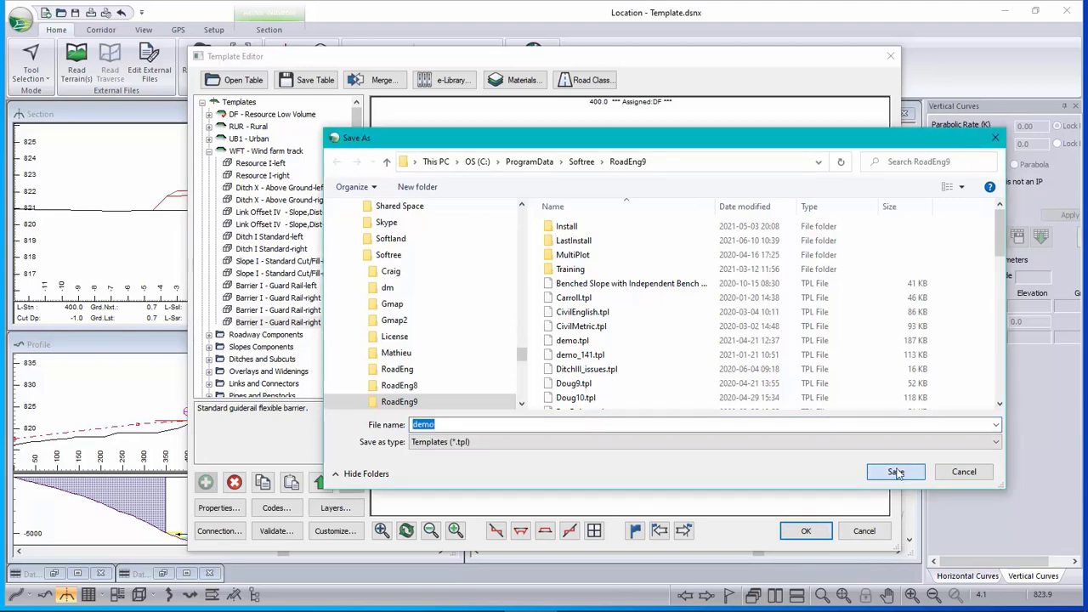
{"action": "left_click", "coordinate": [896, 472]}
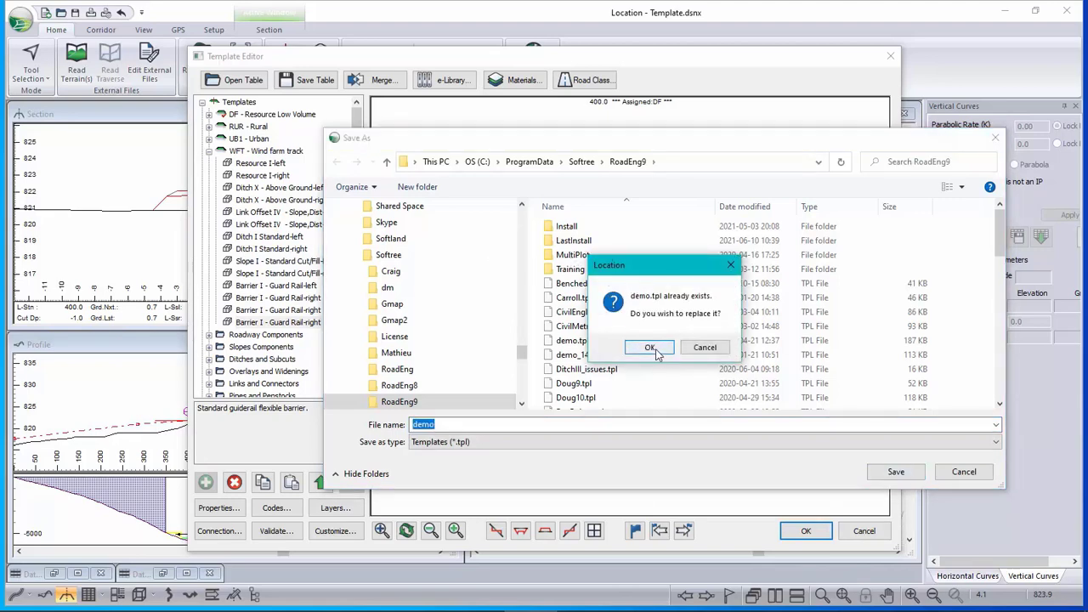
{"action": "left_click", "coordinate": [650, 347]}
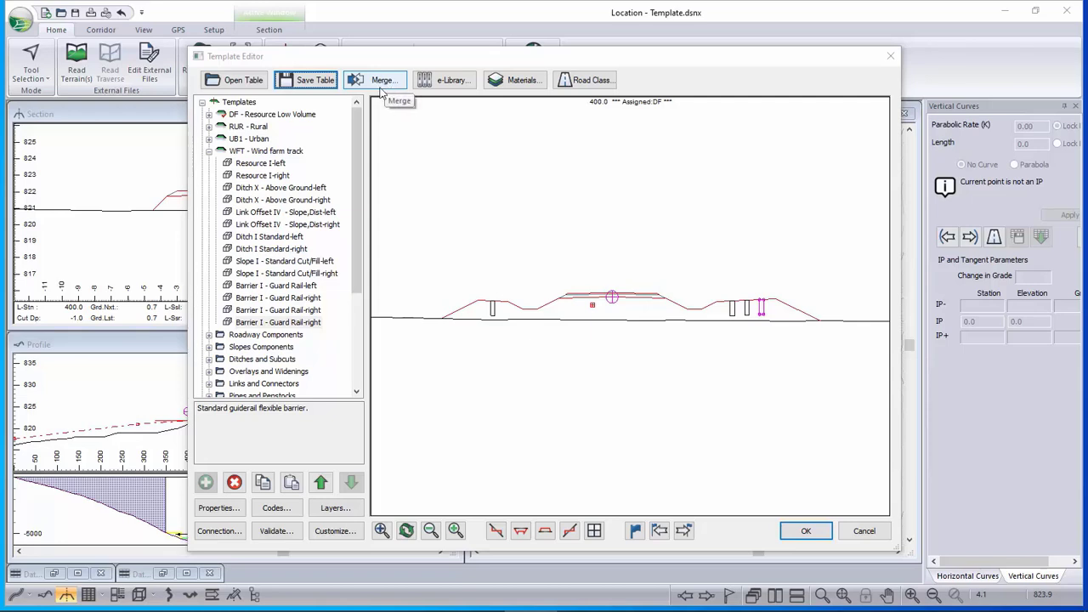
Delete the WFT - Wind farm track template from the current template table.
{"action": "left_click", "coordinate": [276, 154]}
{"action": "right_click", "coordinate": [294, 153]}
{"action": "left_click", "coordinate": [310, 210]}
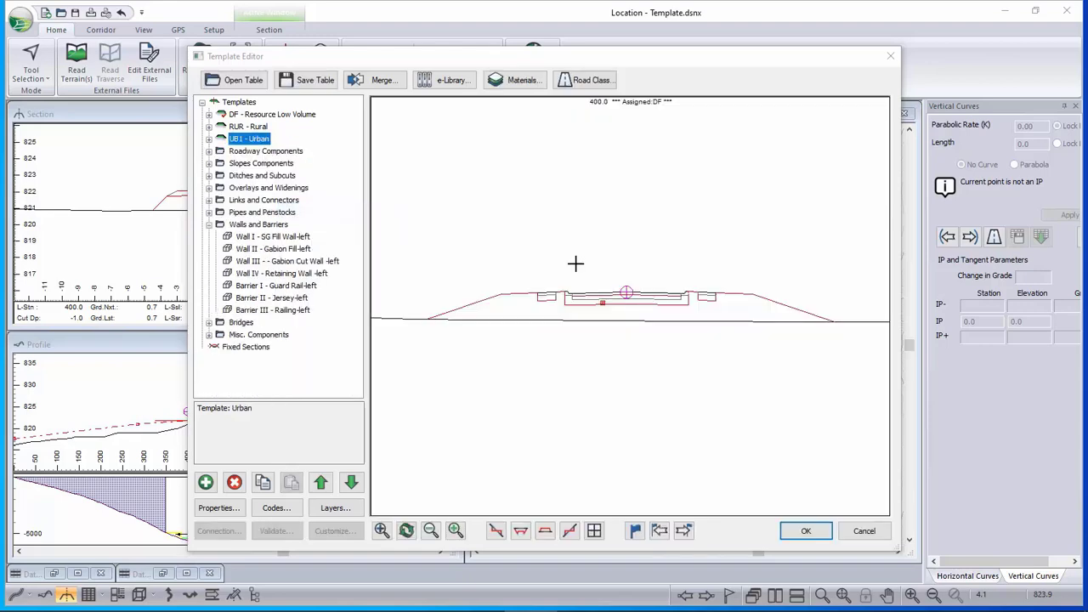
Merge the WFT - Wind farm track template from demo.tpl into the current template table.
{"action": "left_click", "coordinate": [389, 88]}
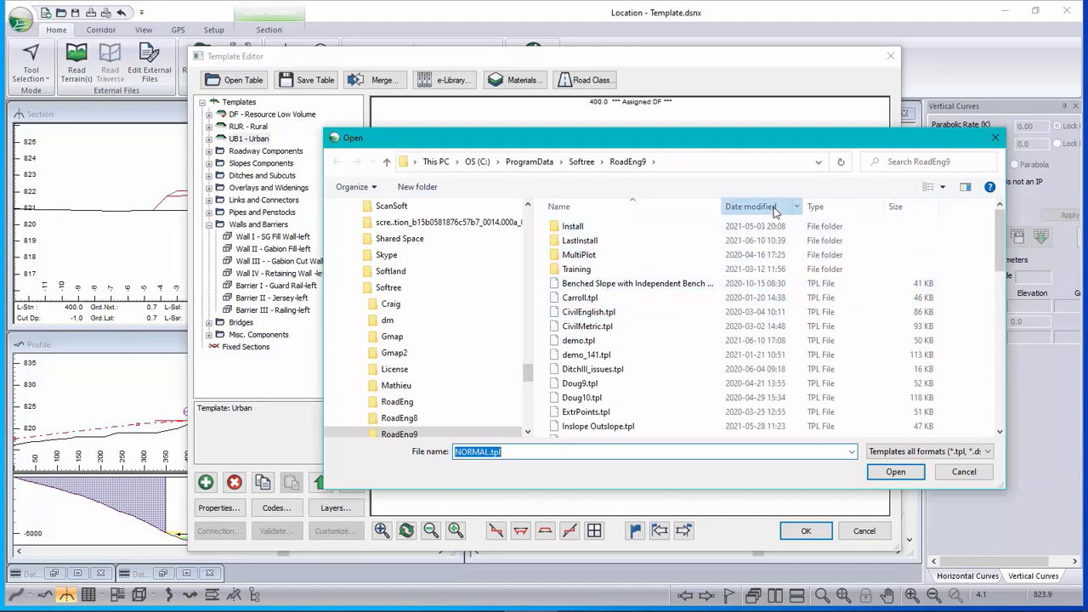
{"action": "left_click", "coordinate": [773, 208]}
{"action": "left_click", "coordinate": [576, 228]}
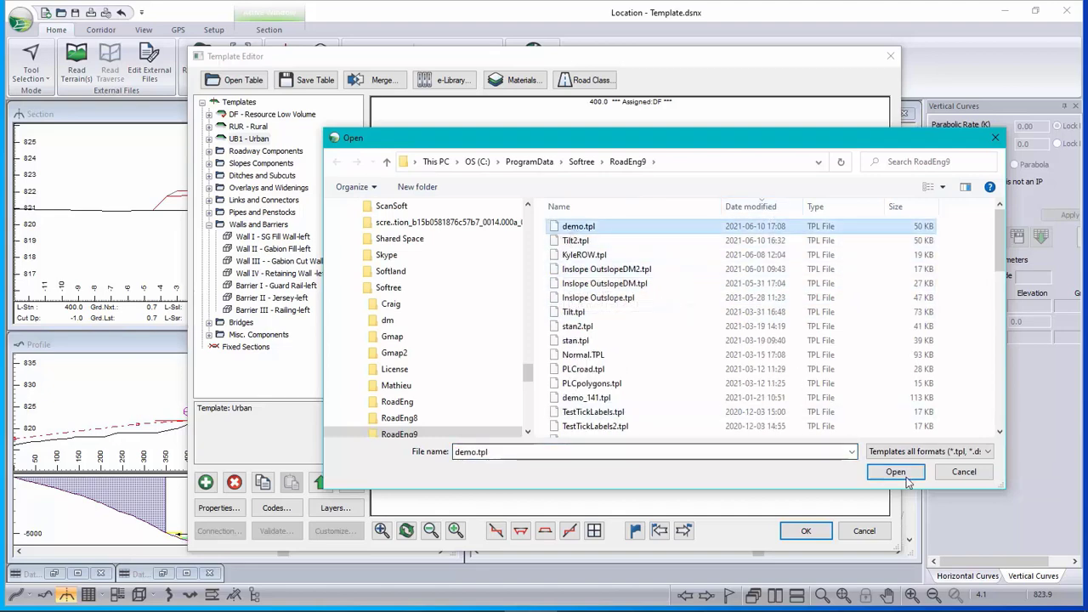
{"action": "left_click", "coordinate": [896, 473]}
{"action": "left_click", "coordinate": [473, 235]}
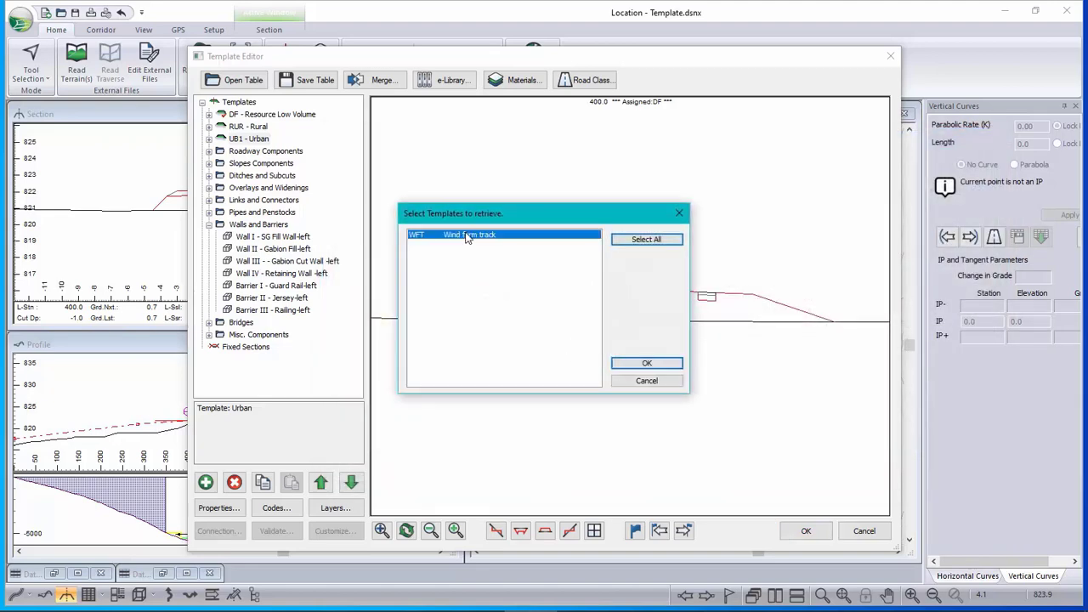
{"action": "left_click", "coordinate": [647, 363]}
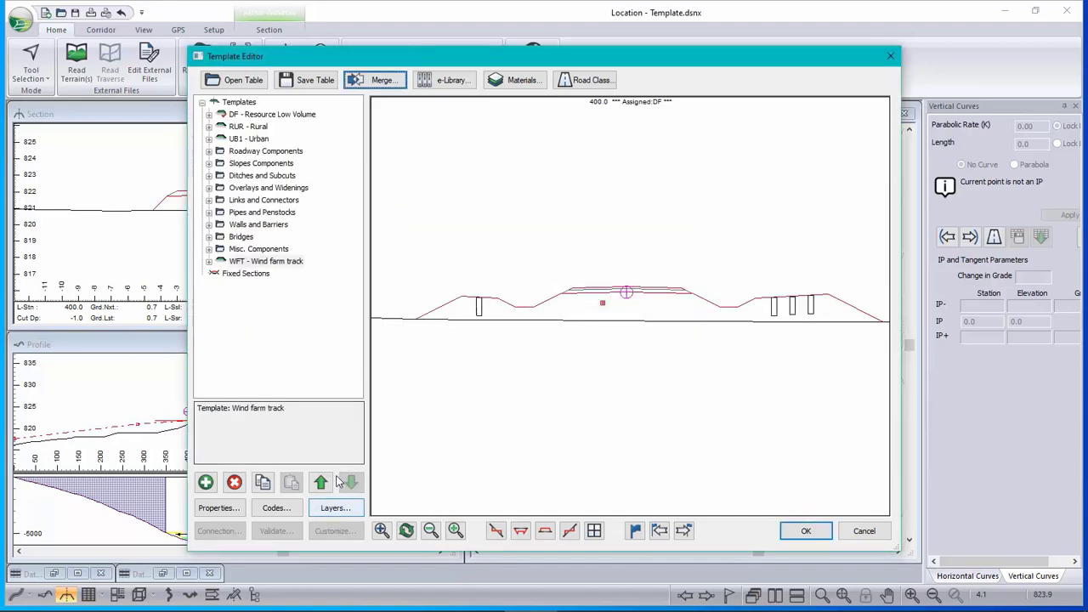
Move the WFT - Wind farm track template up the list to directly below UB1 - Urban.
{"action": "left_click", "coordinate": [321, 482]}
{"action": "left_click", "coordinate": [322, 482]}
{"action": "left_click", "coordinate": [322, 482]}
{"action": "left_click", "coordinate": [321, 482]}
{"action": "left_click", "coordinate": [321, 482]}
{"action": "left_click", "coordinate": [321, 482]}
{"action": "left_click", "coordinate": [321, 482]}
{"action": "left_click", "coordinate": [321, 481]}
{"action": "left_click", "coordinate": [322, 481]}
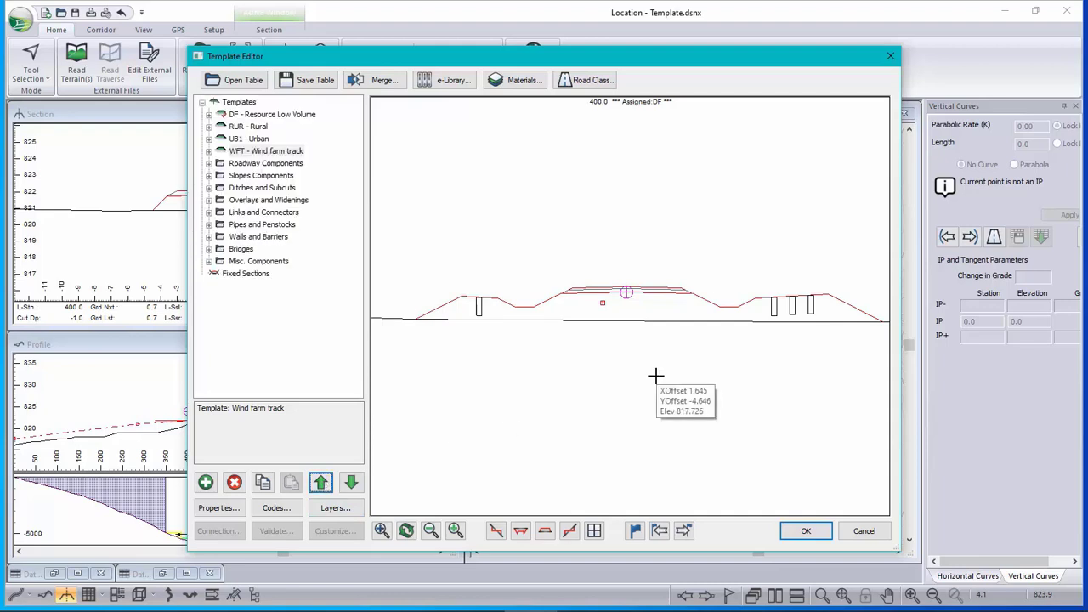
Examine the distance and slope properties of the WFT template's Link Offset IV - Slope,Dist-right component without changing them.
{"action": "left_click", "coordinate": [212, 153]}
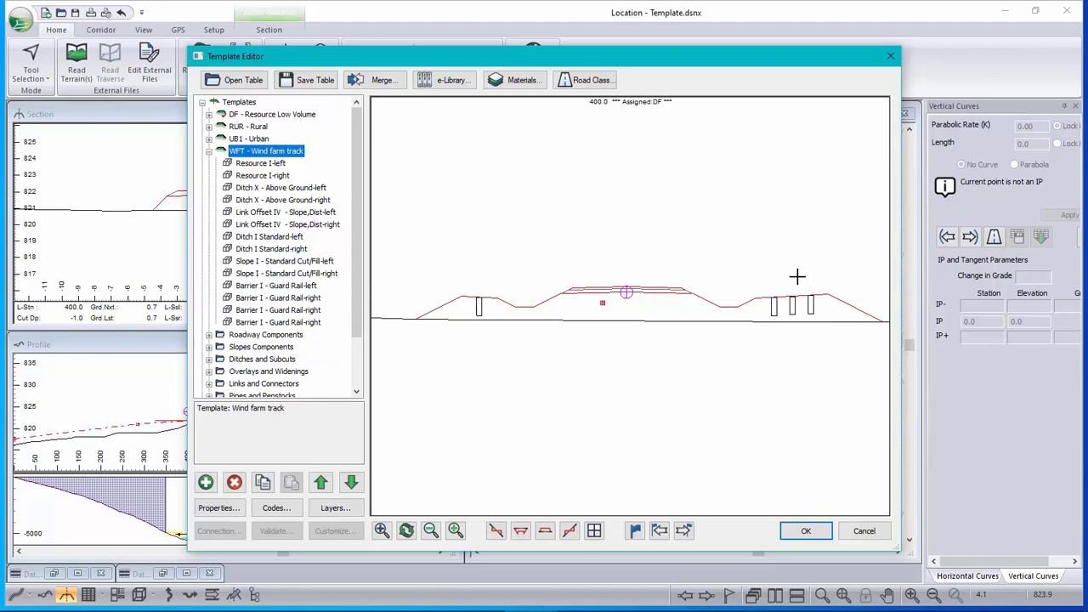
{"action": "left_click", "coordinate": [264, 226]}
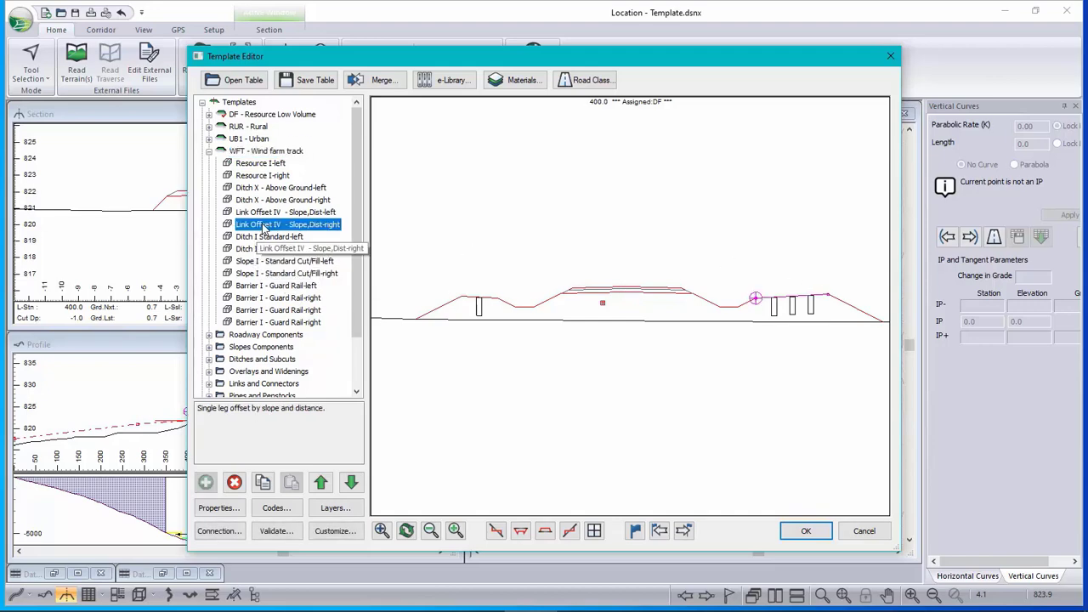
{"action": "double_click", "coordinate": [265, 226]}
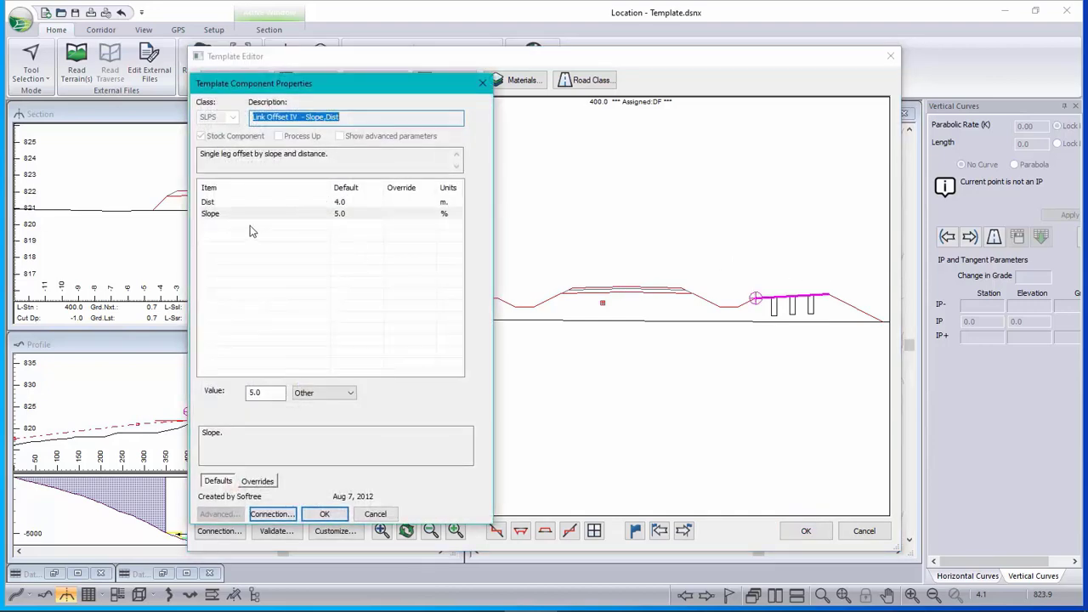
{"action": "left_click", "coordinate": [213, 203]}
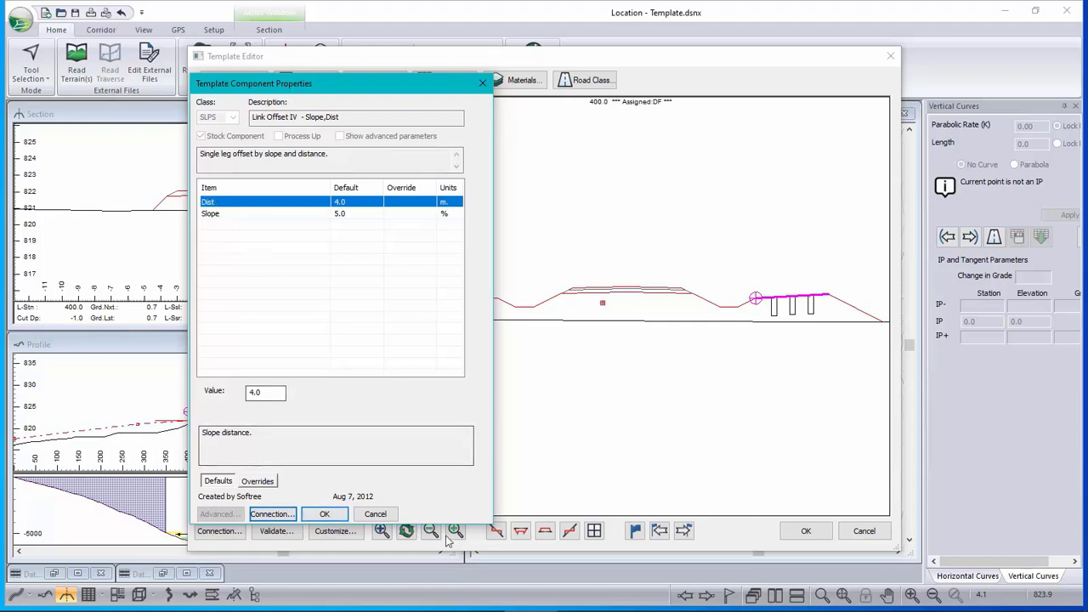
{"action": "left_click", "coordinate": [378, 515]}
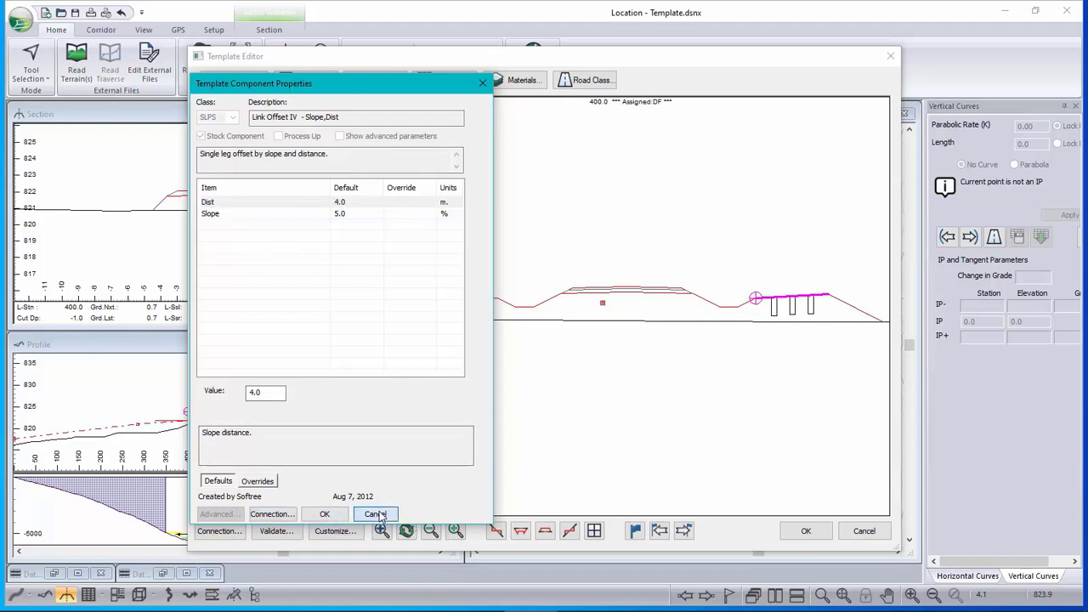
{"action": "left_click", "coordinate": [377, 515]}
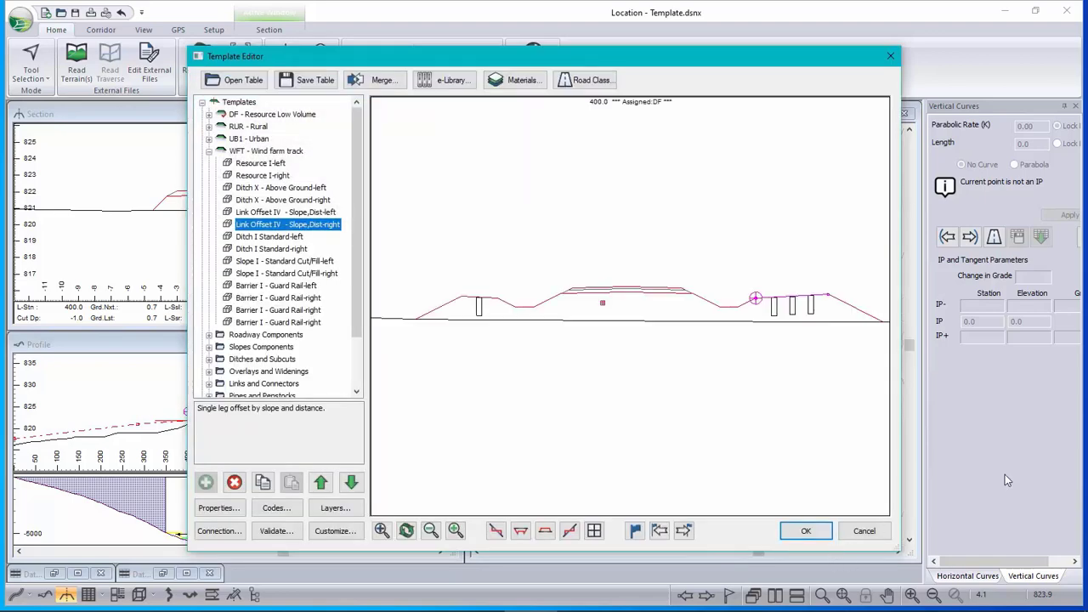